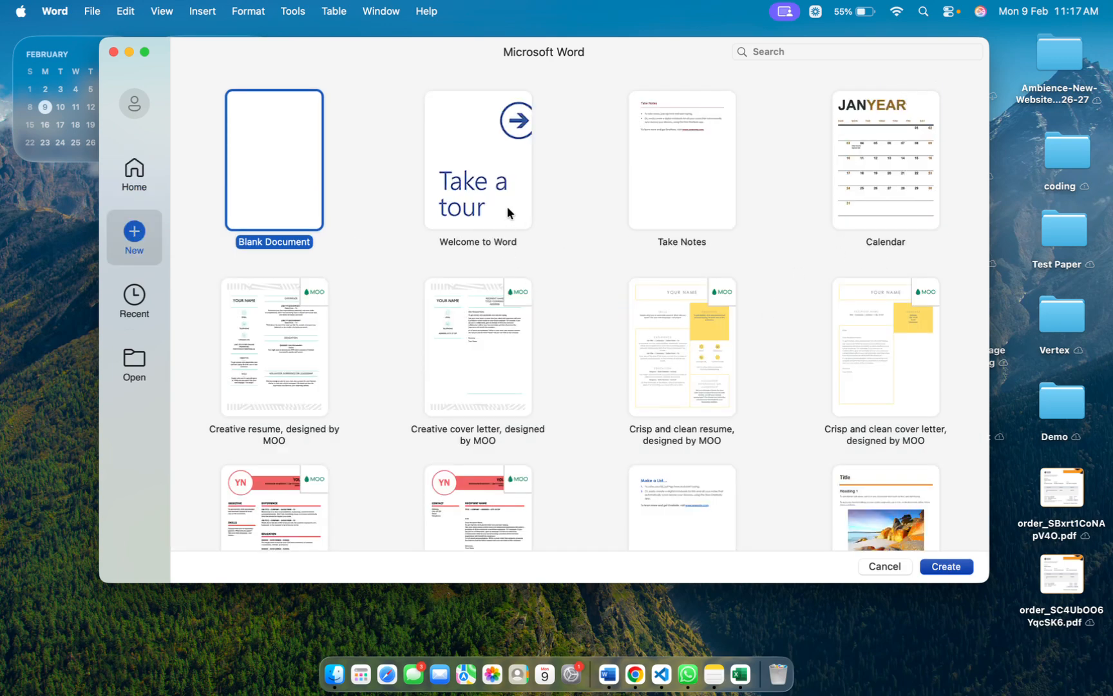
# Step: Look through the available templates and create a new blank document
pyautogui.scroll(-1, 700, 203)
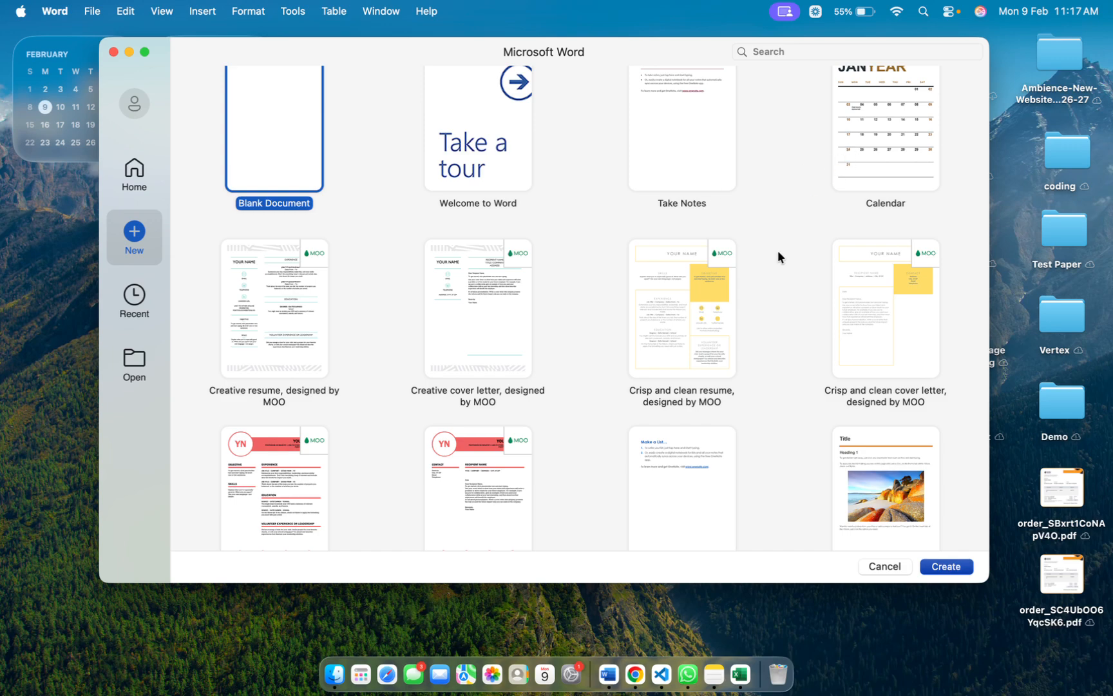
pyautogui.scroll(-3, 773, 290)
pyautogui.scroll(-5, 739, 379)
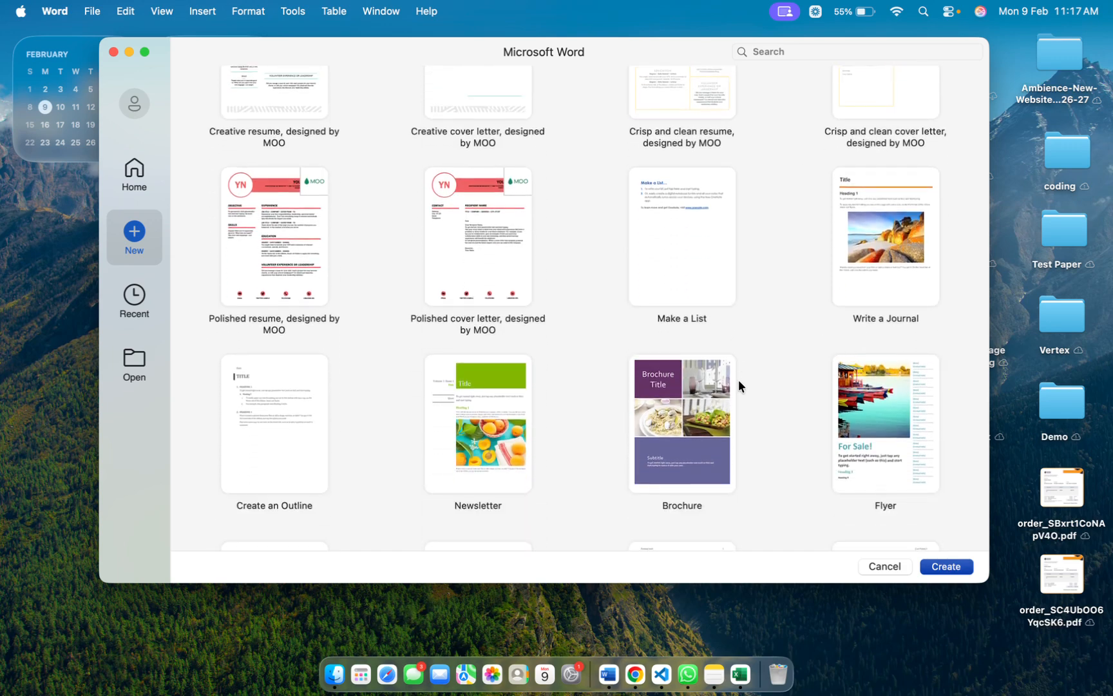
pyautogui.scroll(7, 685, 287)
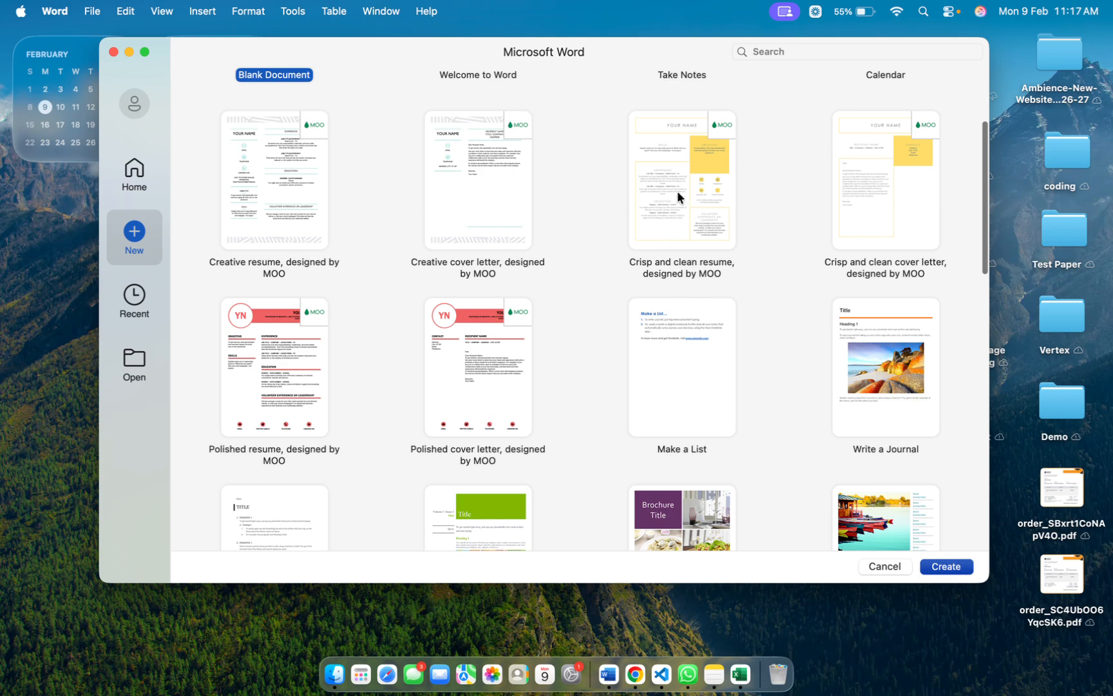
pyautogui.scroll(2, 678, 192)
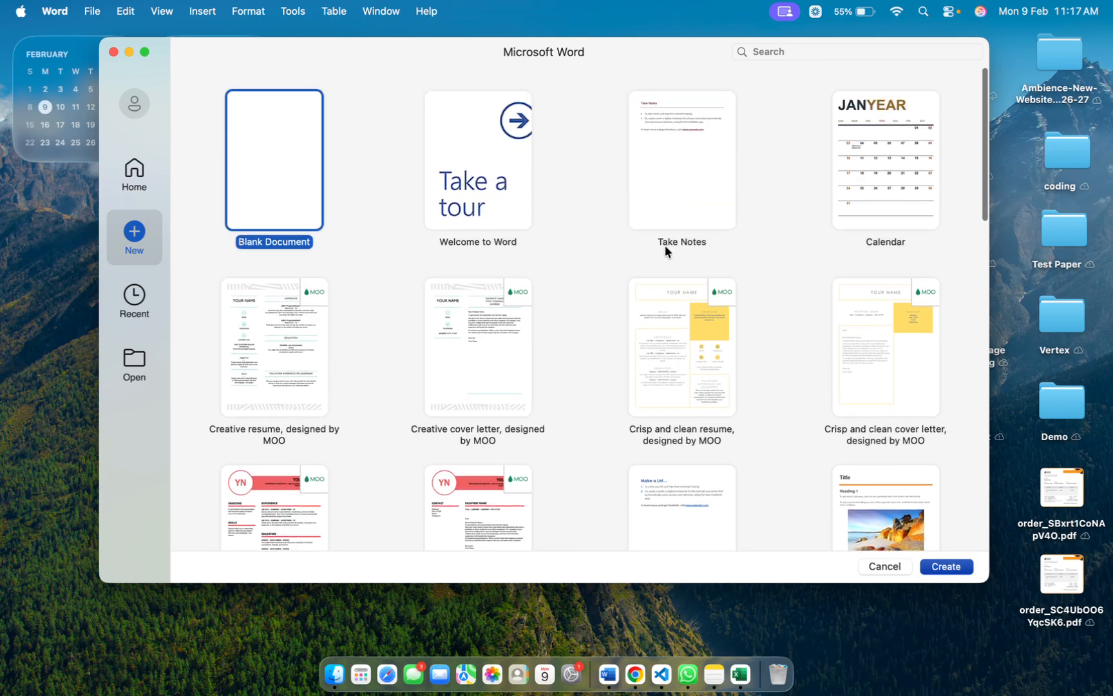
pyautogui.scroll(1, 473, 219)
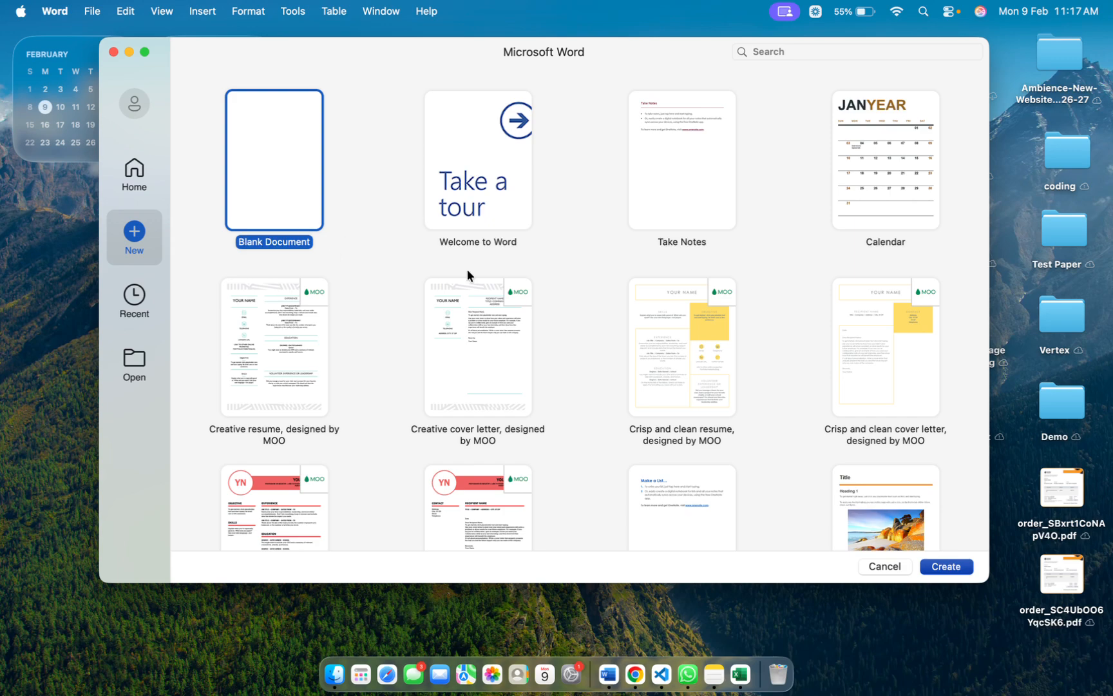
pyautogui.click(954, 567)
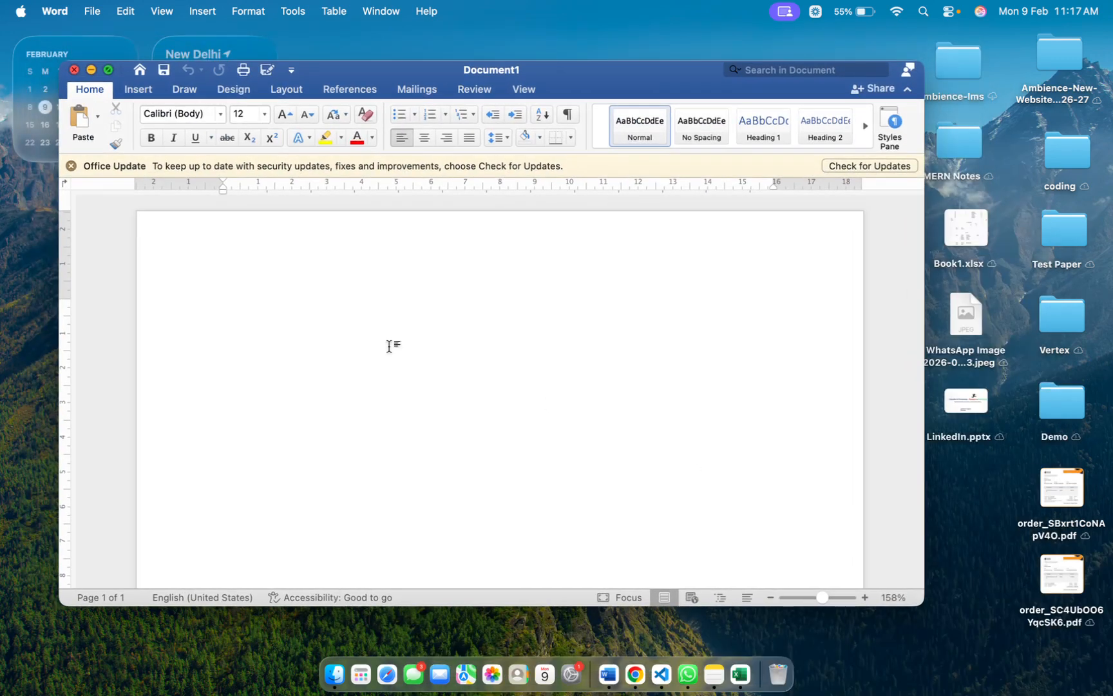
# Step: Expand the new document window to full screen and dismiss the Office Update notice
pyautogui.click(108, 70)
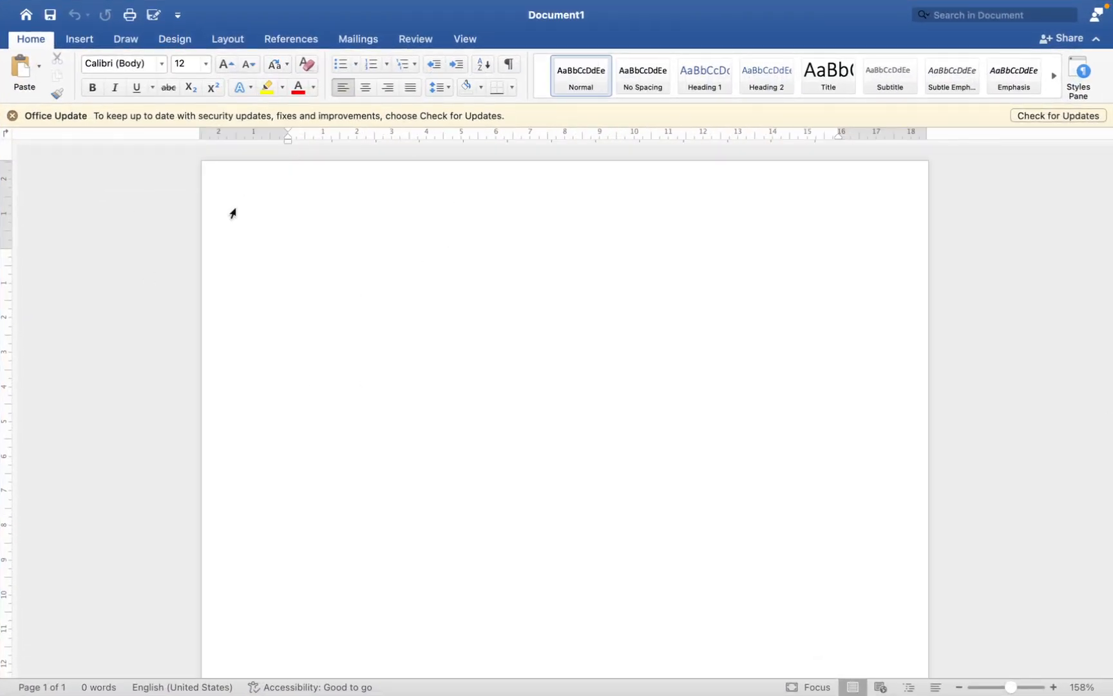
pyautogui.click(11, 115)
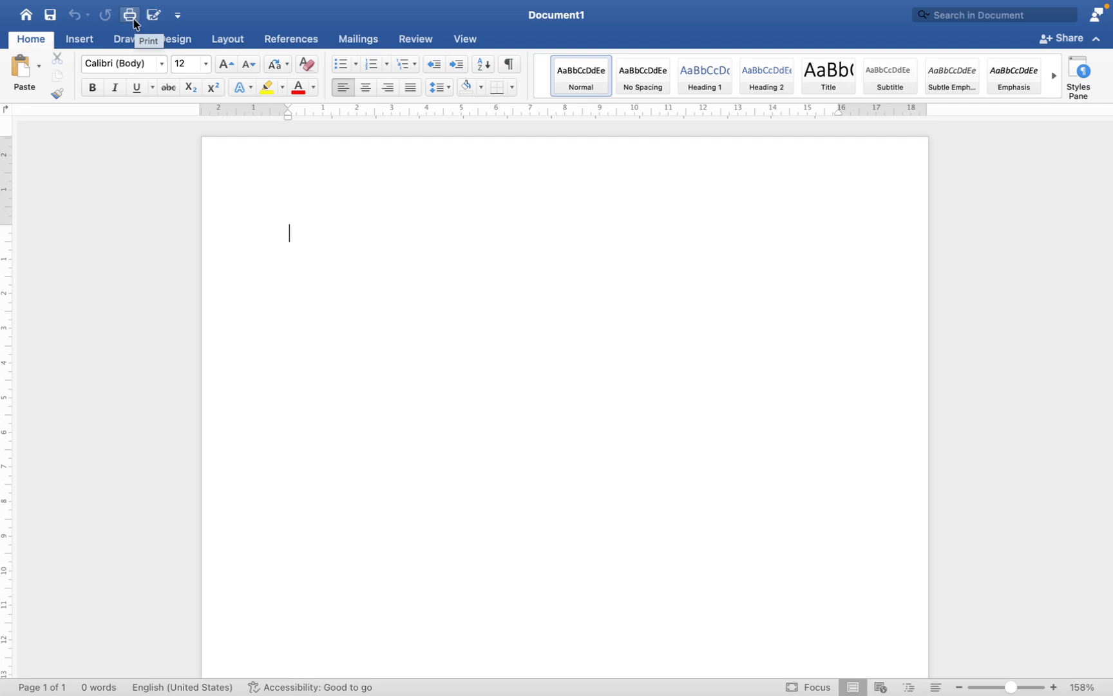
# Step: View the template gallery in full screen, then close it and return to the blank document
pyautogui.click(26, 15)
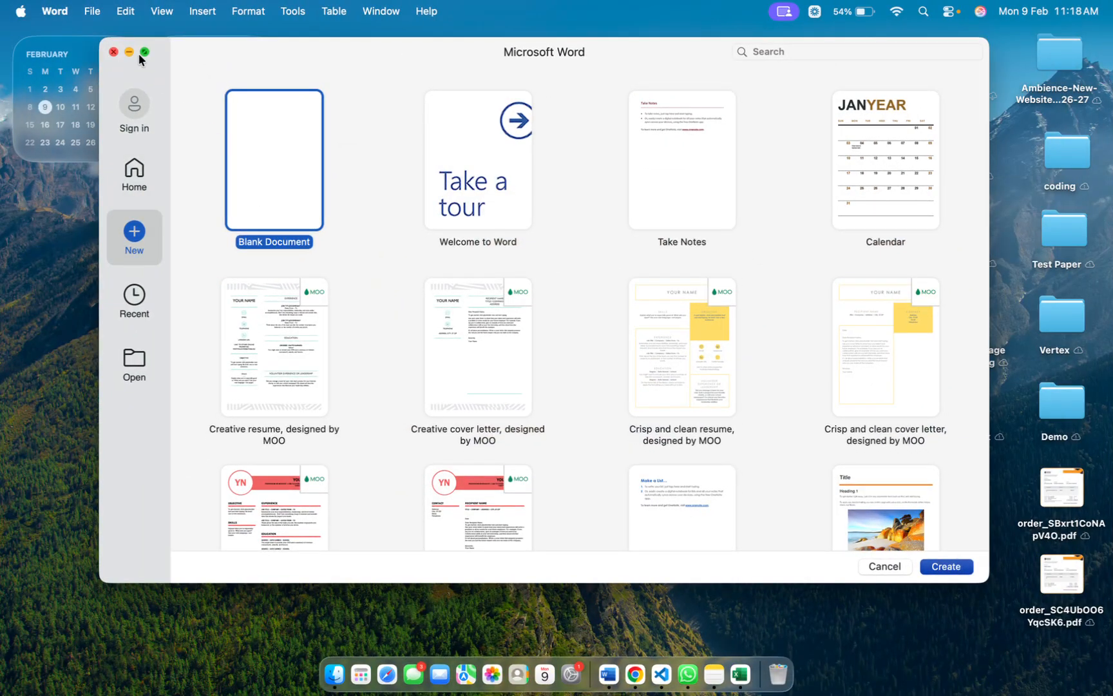
pyautogui.click(144, 52)
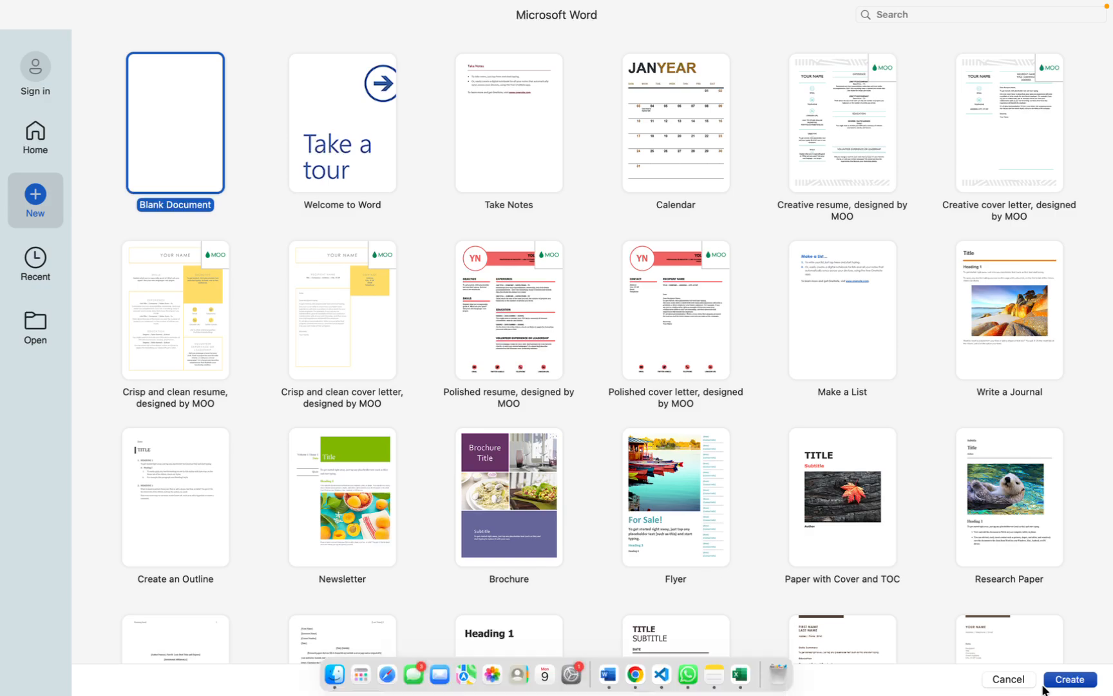
pyautogui.click(1002, 680)
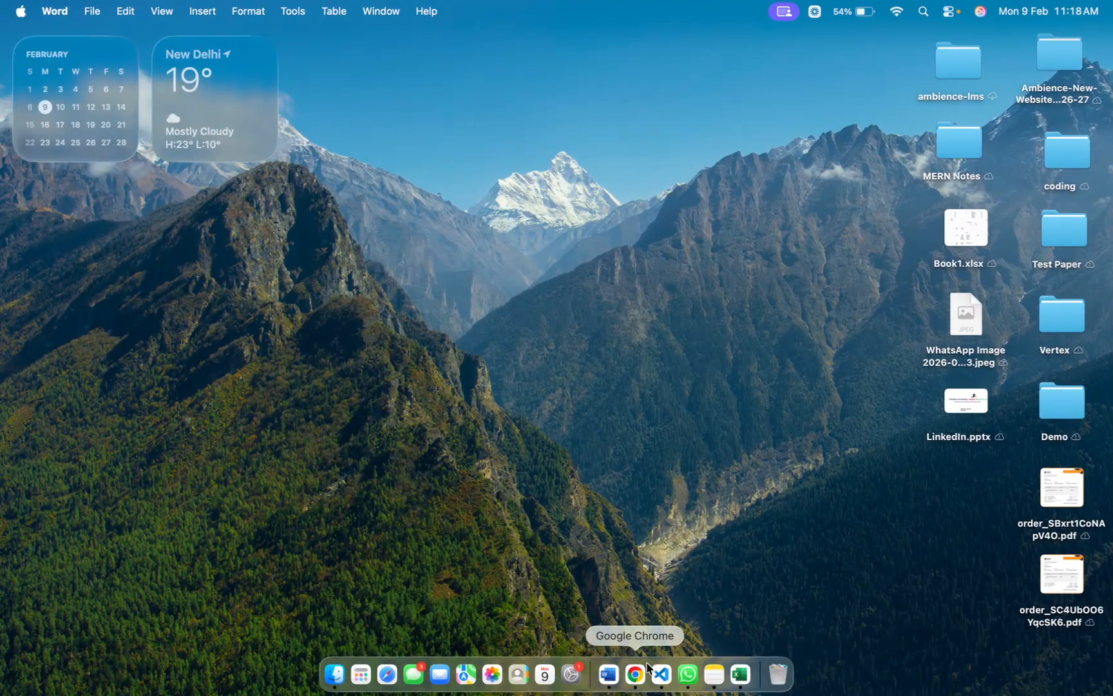
pyautogui.click(609, 674)
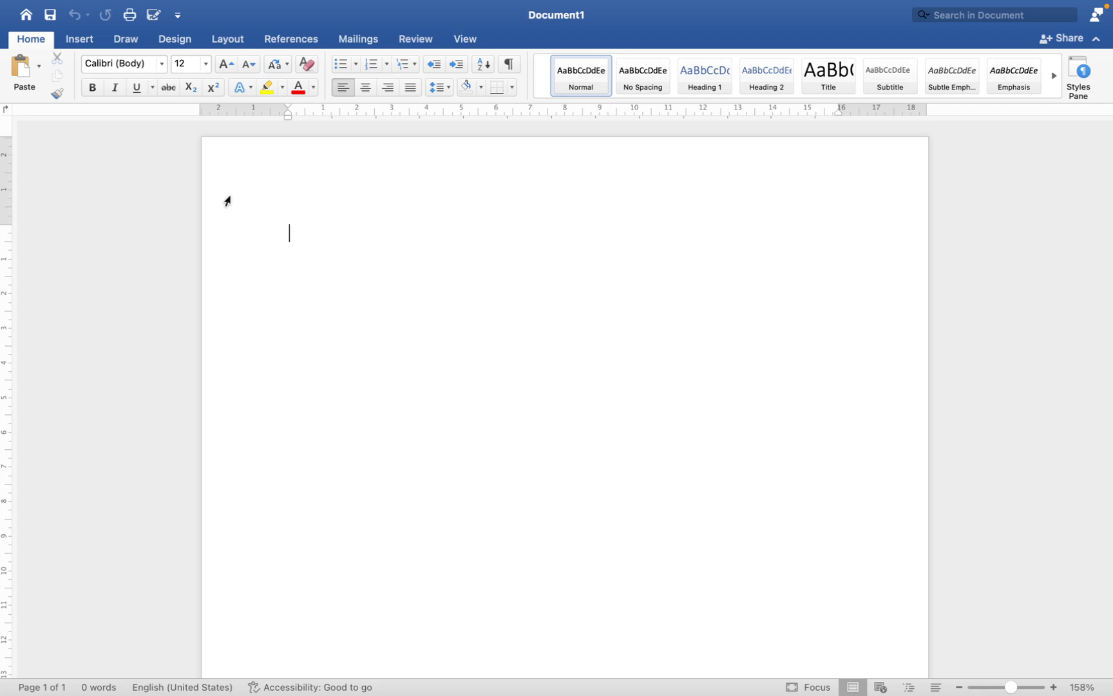
# Step: Examine the Insert, Draw, Design, Layout, References, Mailings, Review and View command sets, ending back at the Home commands
pyautogui.scroll(1, 335, 238)
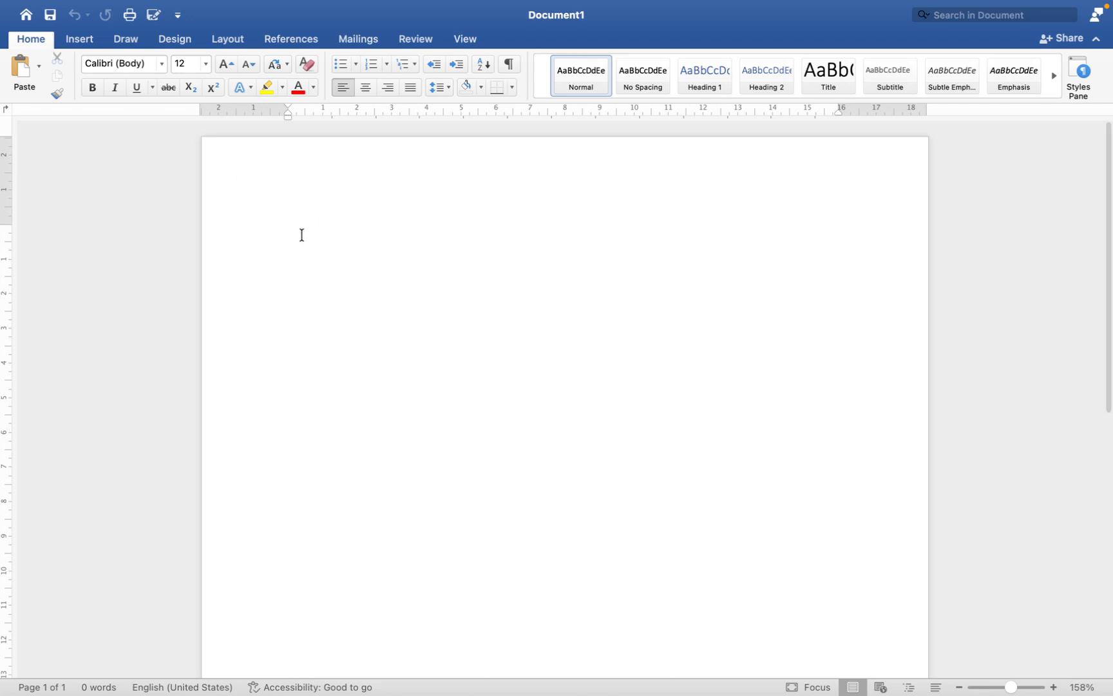
pyautogui.click(86, 38)
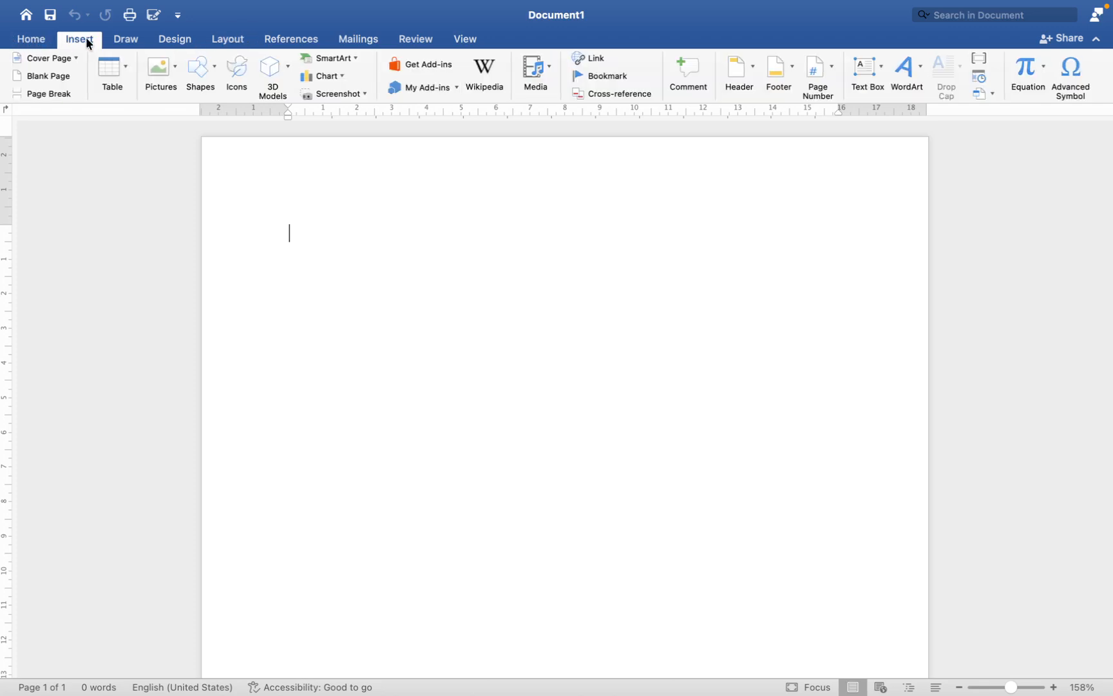
pyautogui.click(125, 37)
pyautogui.click(174, 40)
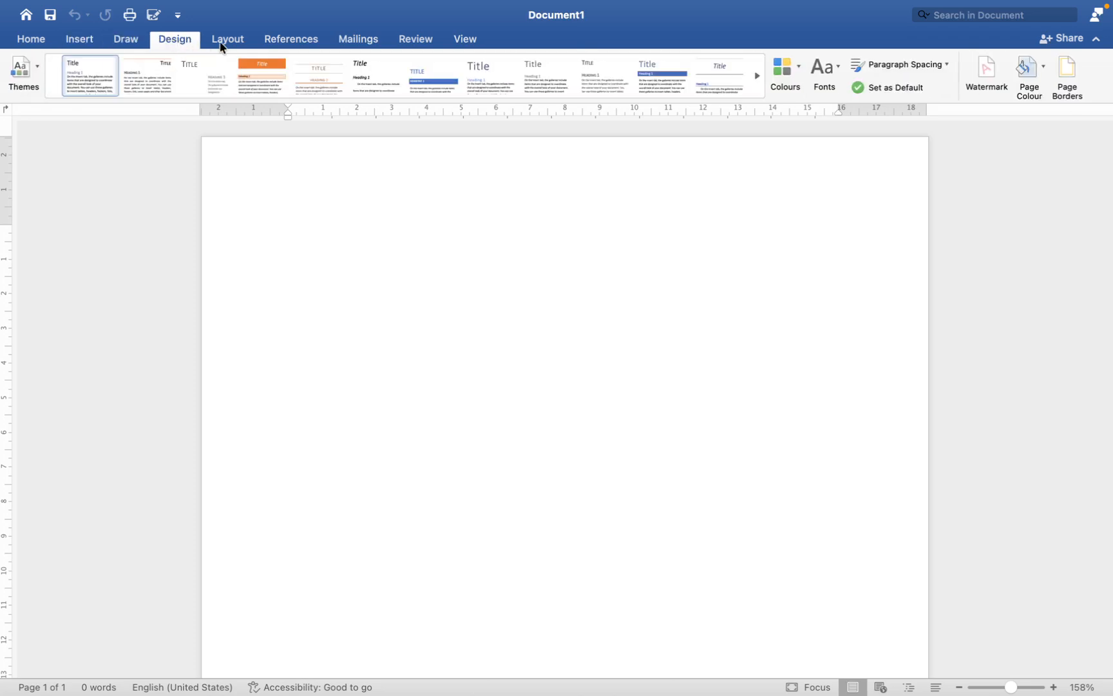
pyautogui.click(226, 41)
pyautogui.click(304, 40)
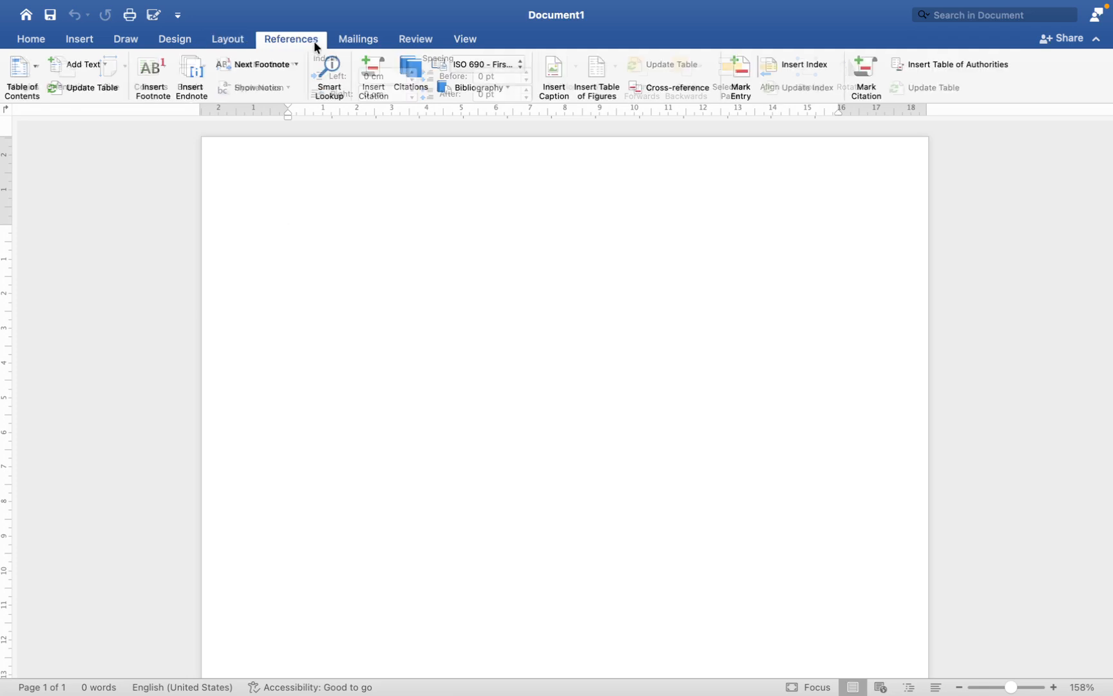
pyautogui.click(364, 39)
pyautogui.click(414, 40)
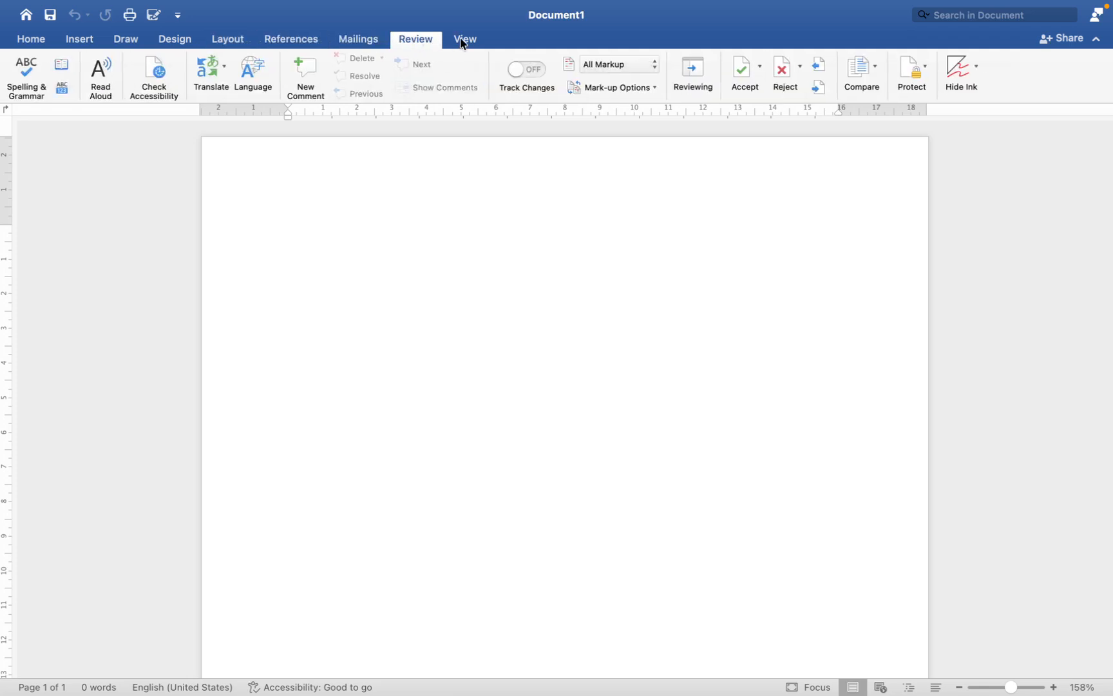
pyautogui.click(461, 38)
pyautogui.click(33, 44)
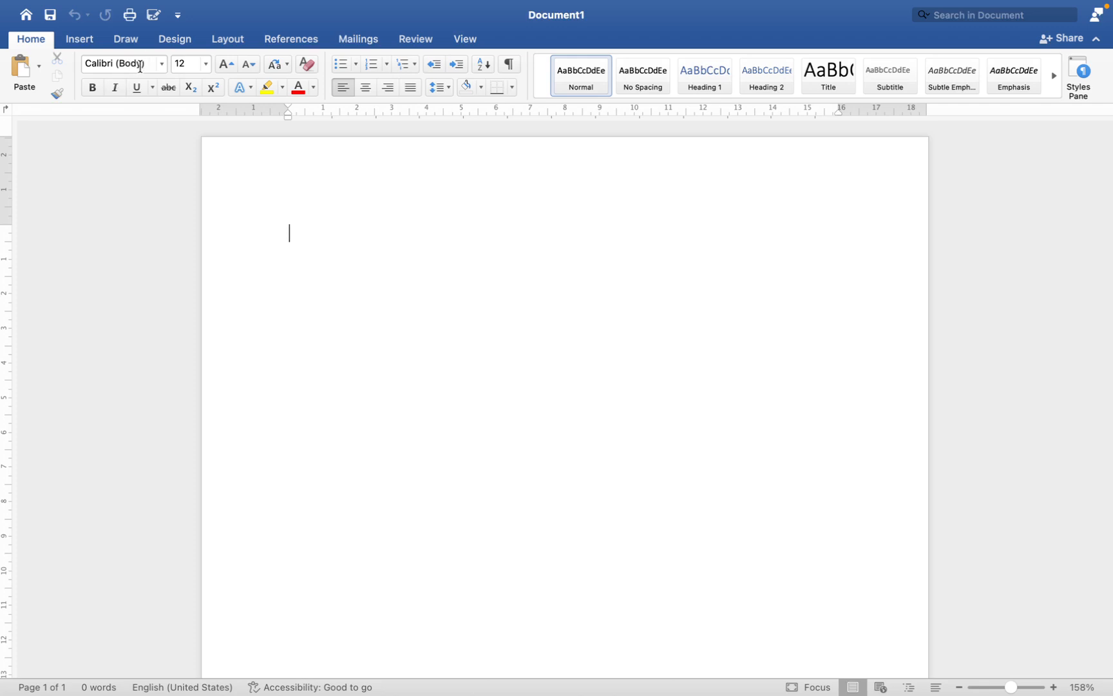
# Step: Set the text font to Times New Roman in its Bold style
pyautogui.click(162, 63)
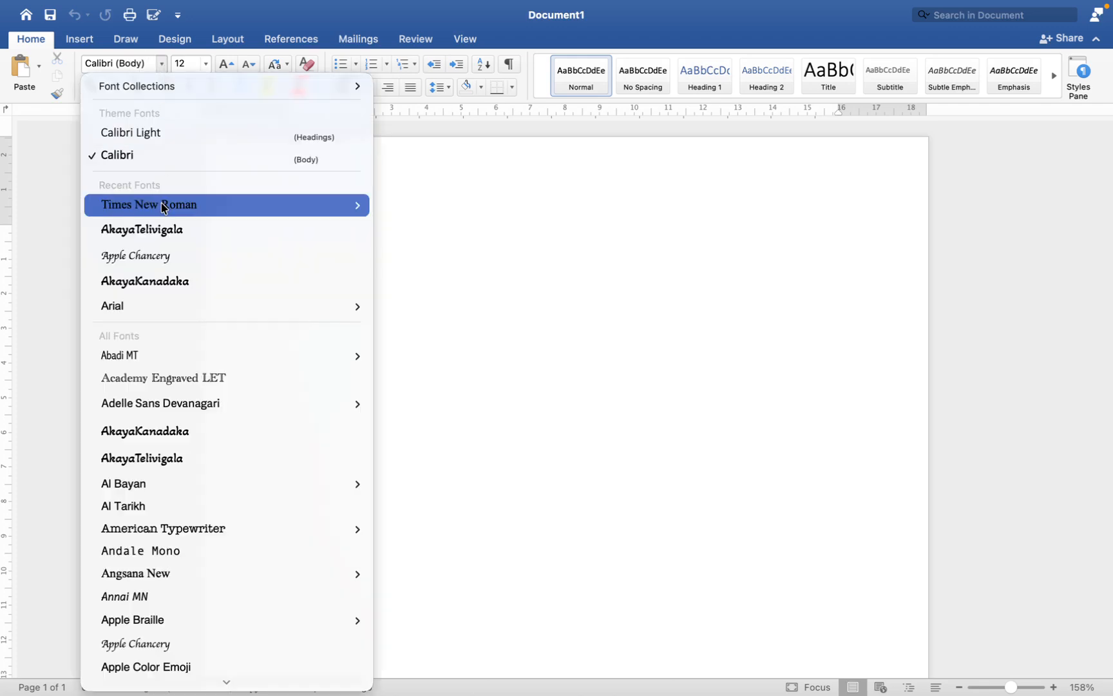
pyautogui.moveTo(234, 205)
pyautogui.click(407, 286)
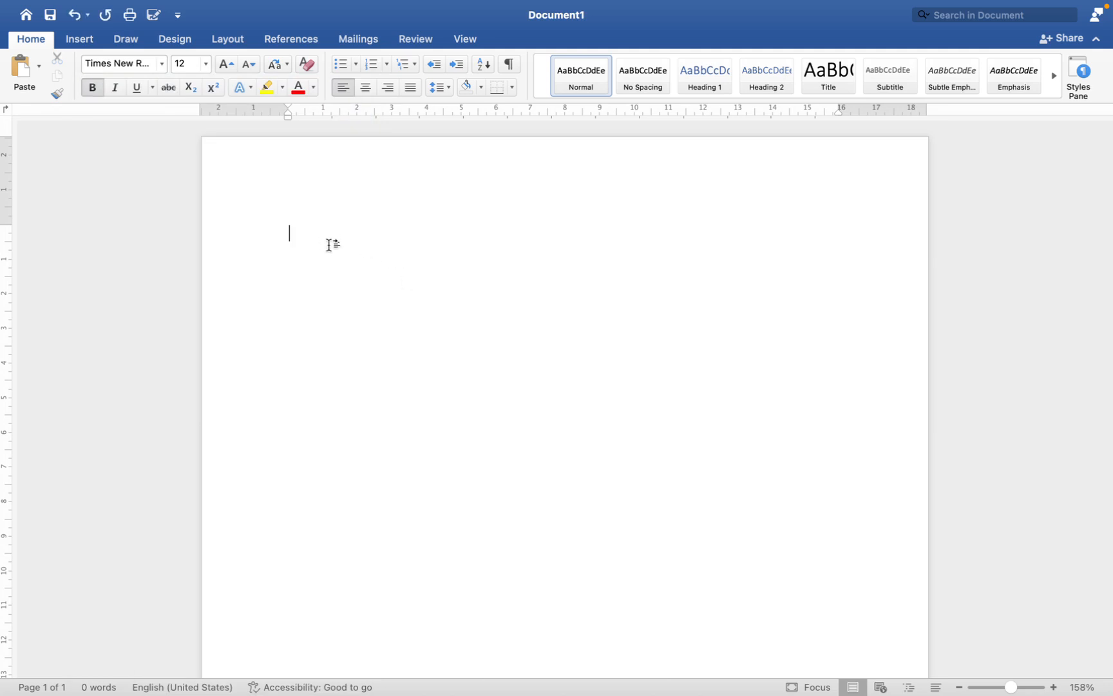
# Step: Enter a sample sentence consisting of "This is" followed by a person's first name and a full stop
pyautogui.write('This is Ra')
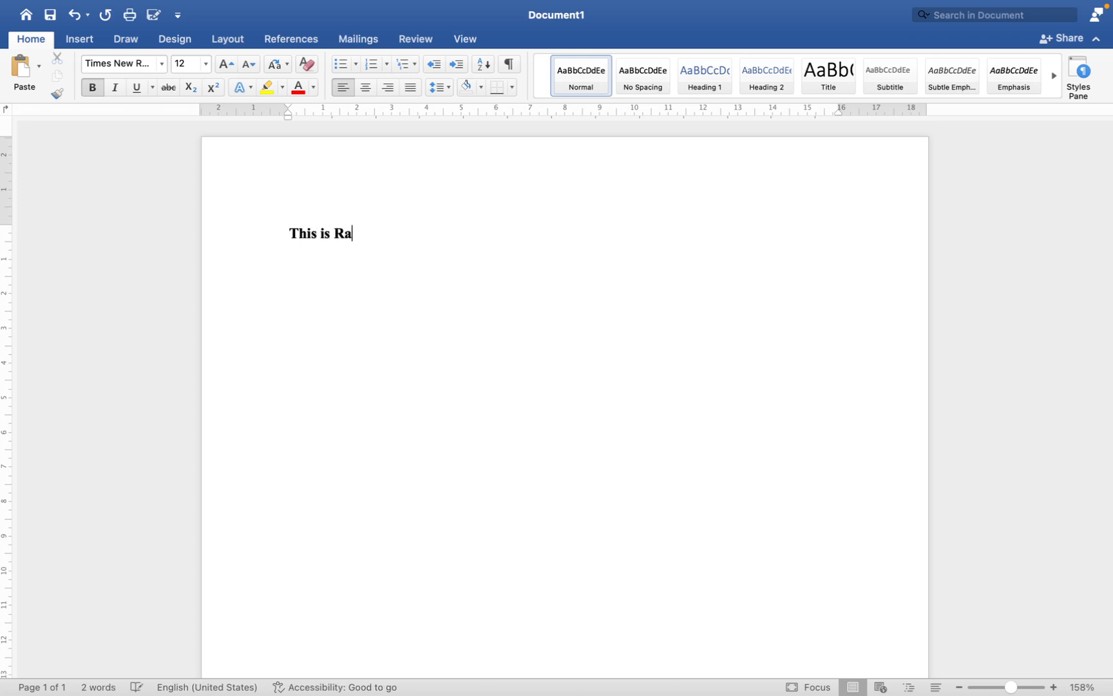
pyautogui.write('m.')
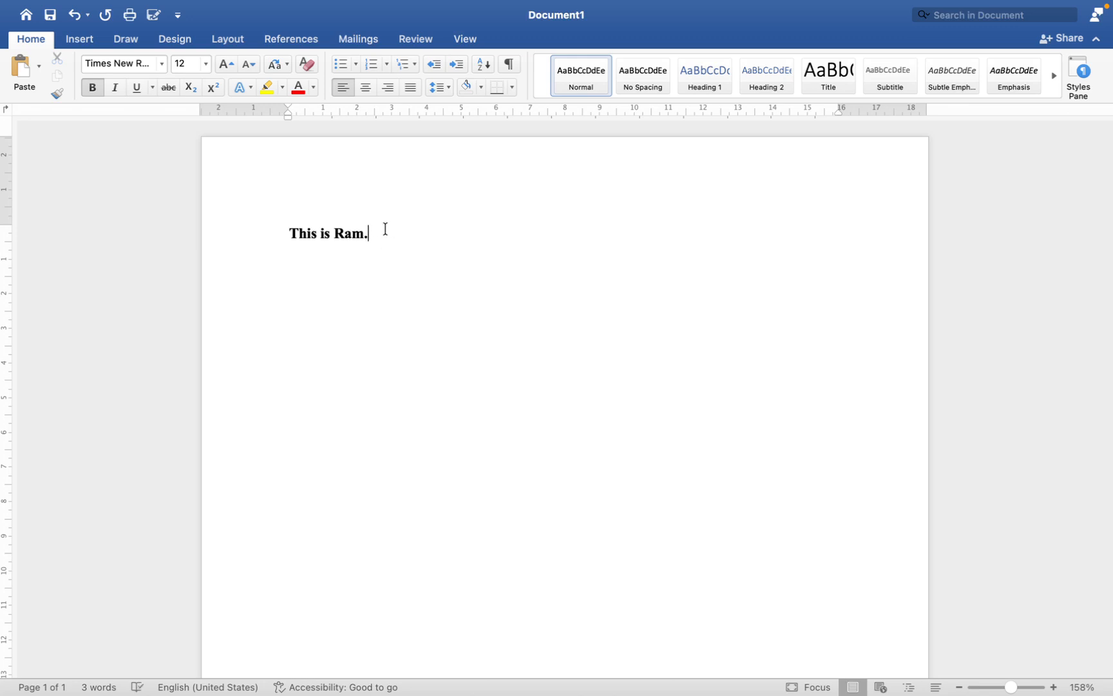
# Step: Change the sample sentence's font to Calibri and increase its size to 18
pyautogui.moveTo(370, 236); pyautogui.dragTo(288, 235)
pyautogui.click(161, 63)
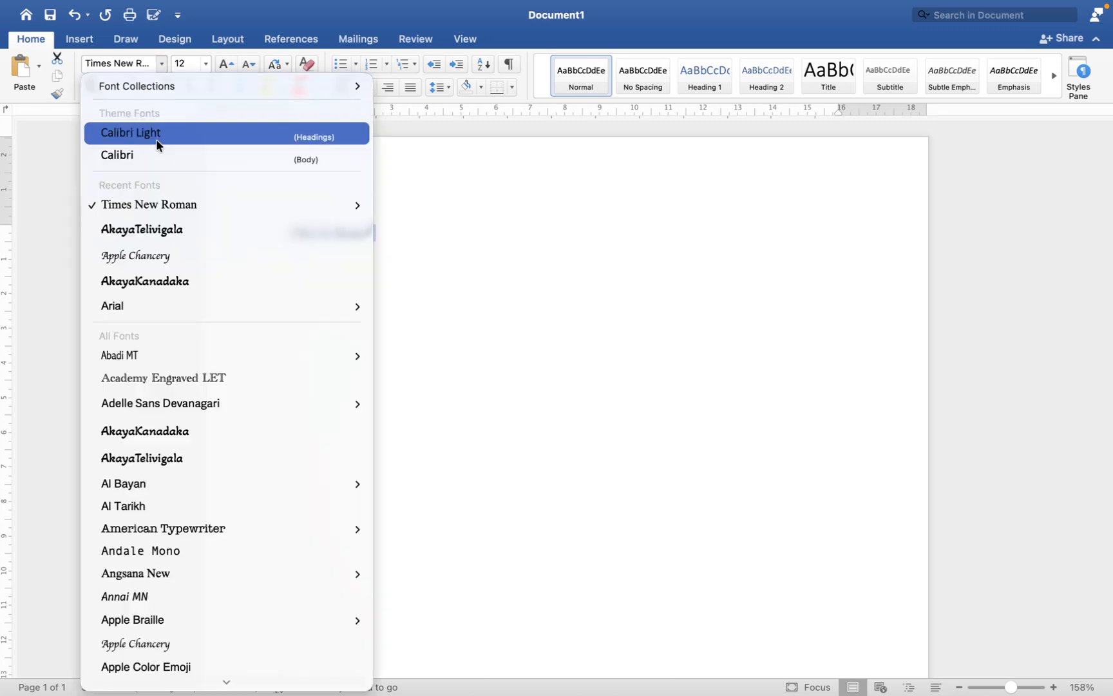
pyautogui.click(154, 155)
pyautogui.click(205, 63)
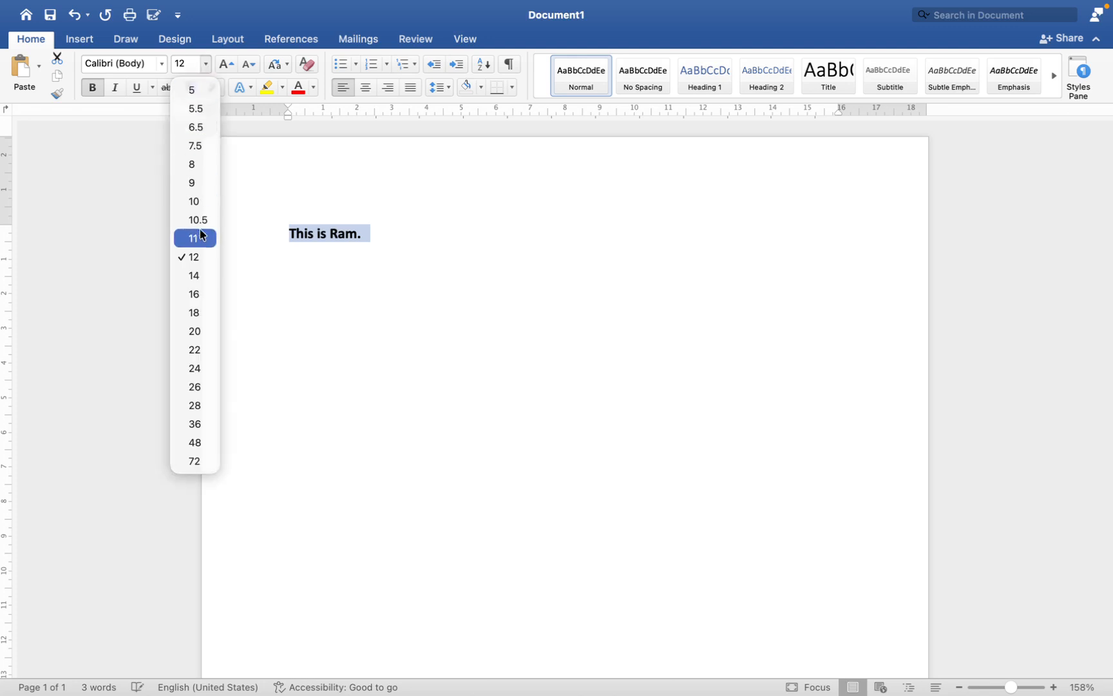
pyautogui.click(203, 276)
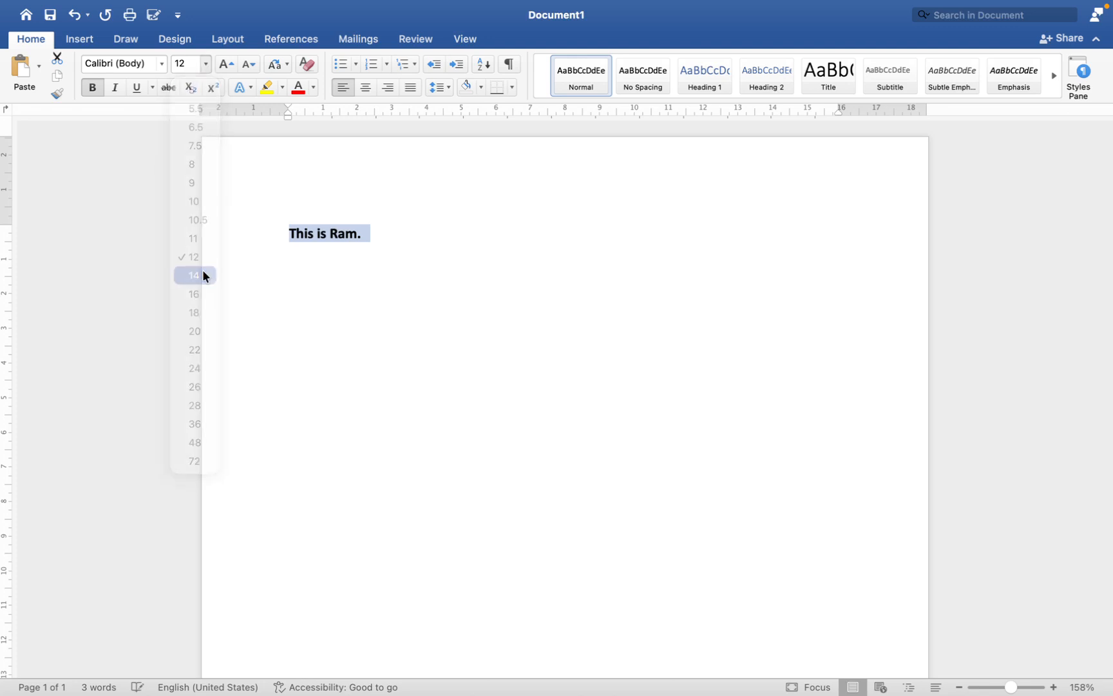
pyautogui.click(225, 60)
pyautogui.click(224, 60)
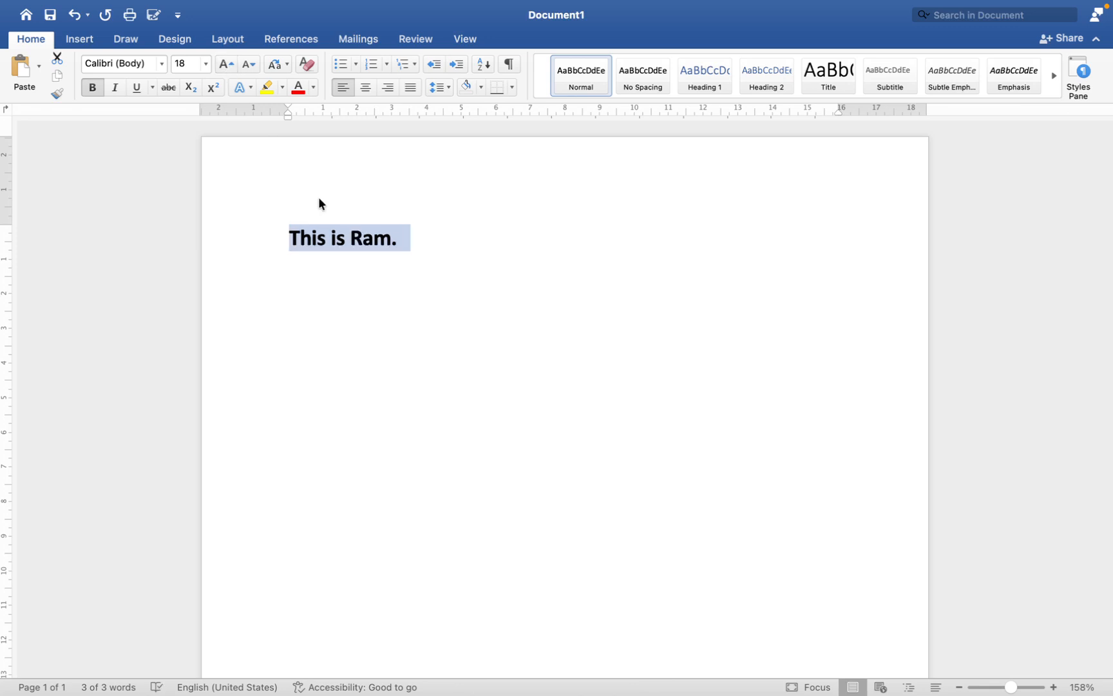
# Step: Delete the sample sentence and generate placeholder paragraphs in its place with =rand()
pyautogui.press('BackSpace')
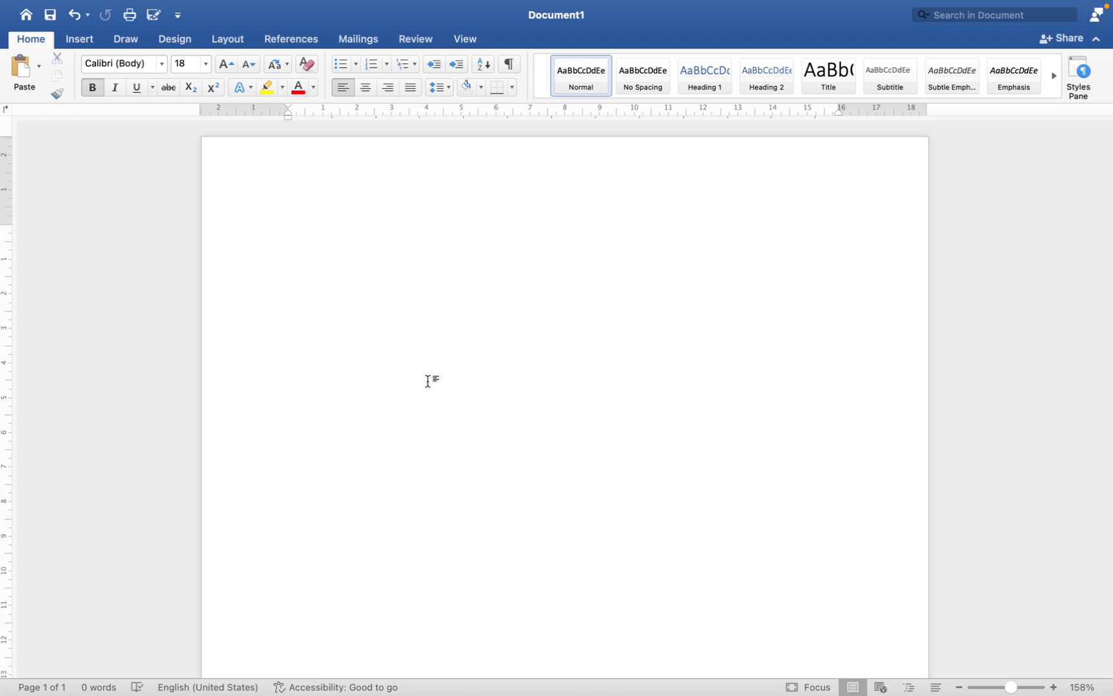
pyautogui.write('=rand')
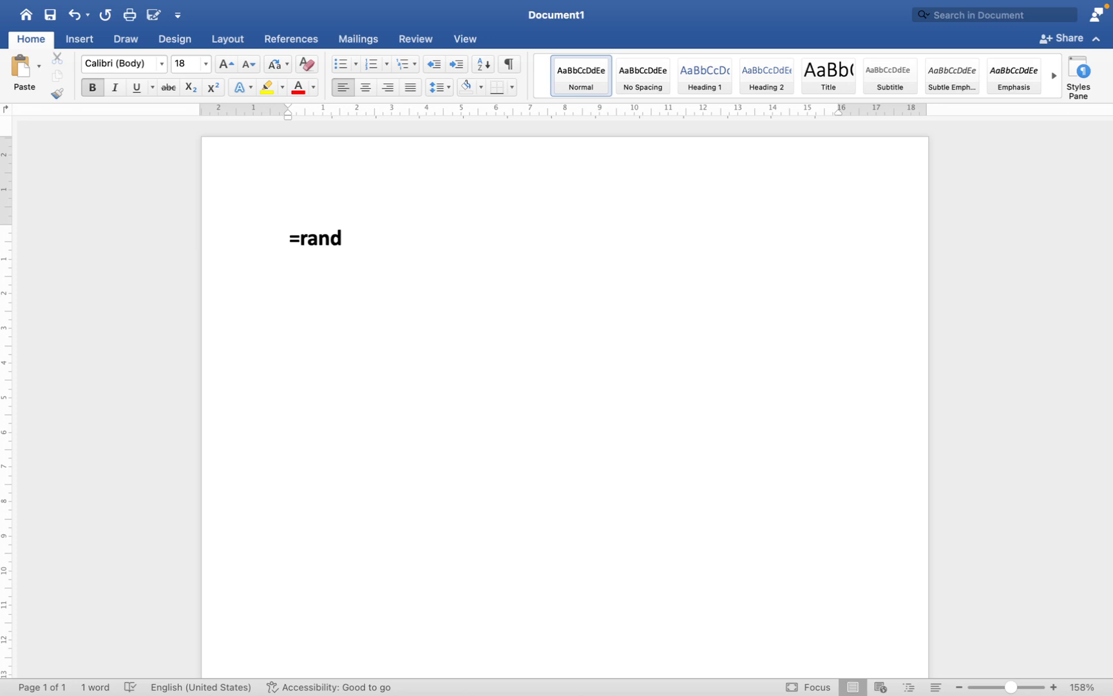
pyautogui.write('()')
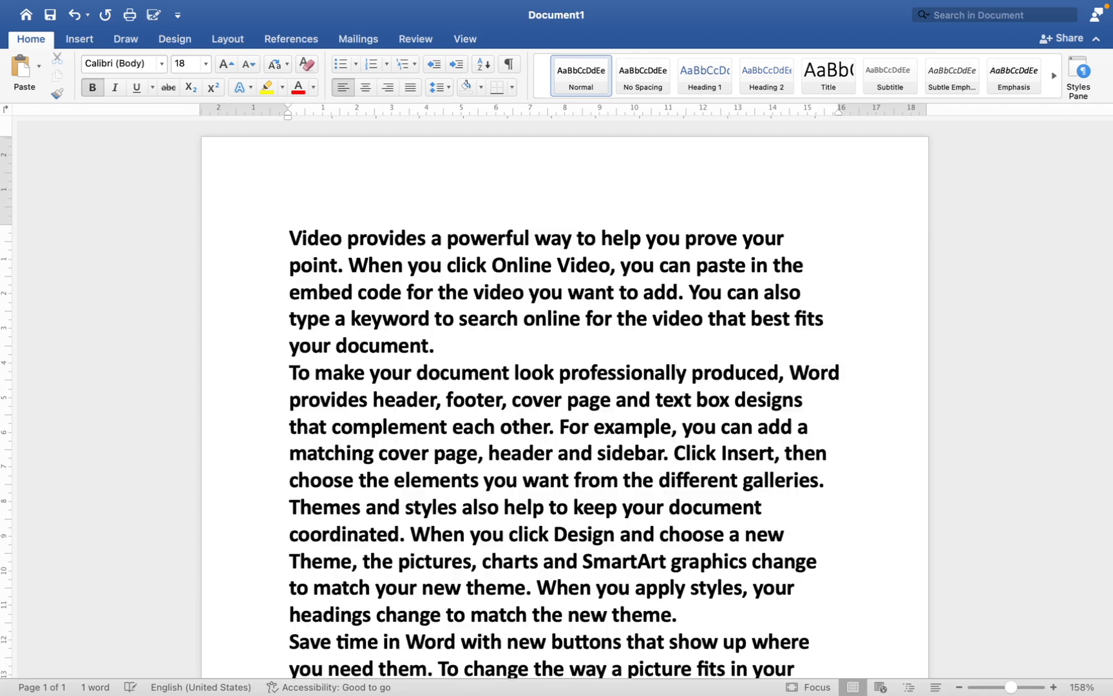
pyautogui.scroll(5, 417, 291)
pyautogui.scroll(-2, 417, 291)
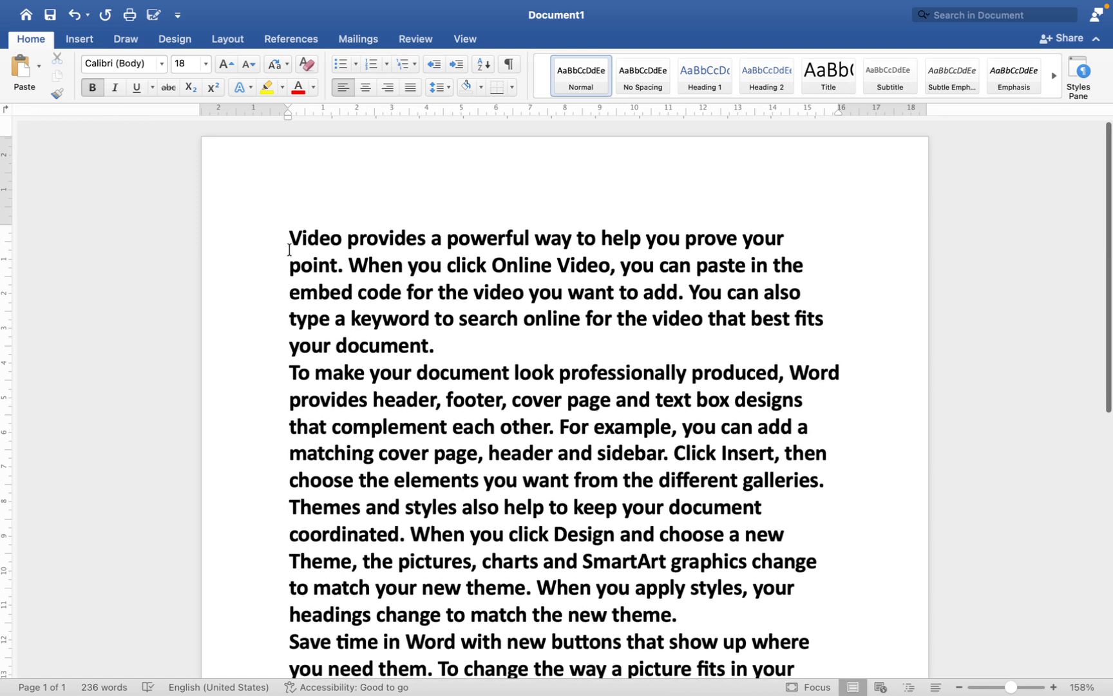
# Step: Select all the placeholder paragraphs and remove their bold formatting
pyautogui.moveTo(291, 239); pyautogui.dragTo(552, 541)
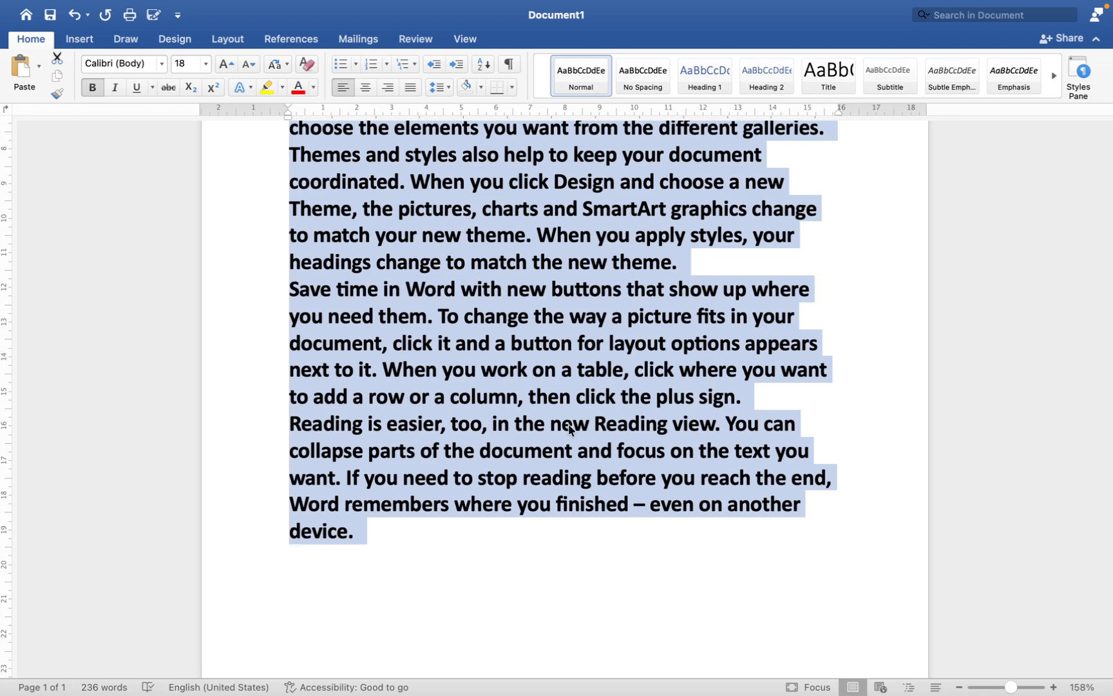
pyautogui.scroll(6, 568, 423)
pyautogui.scroll(-1, 568, 424)
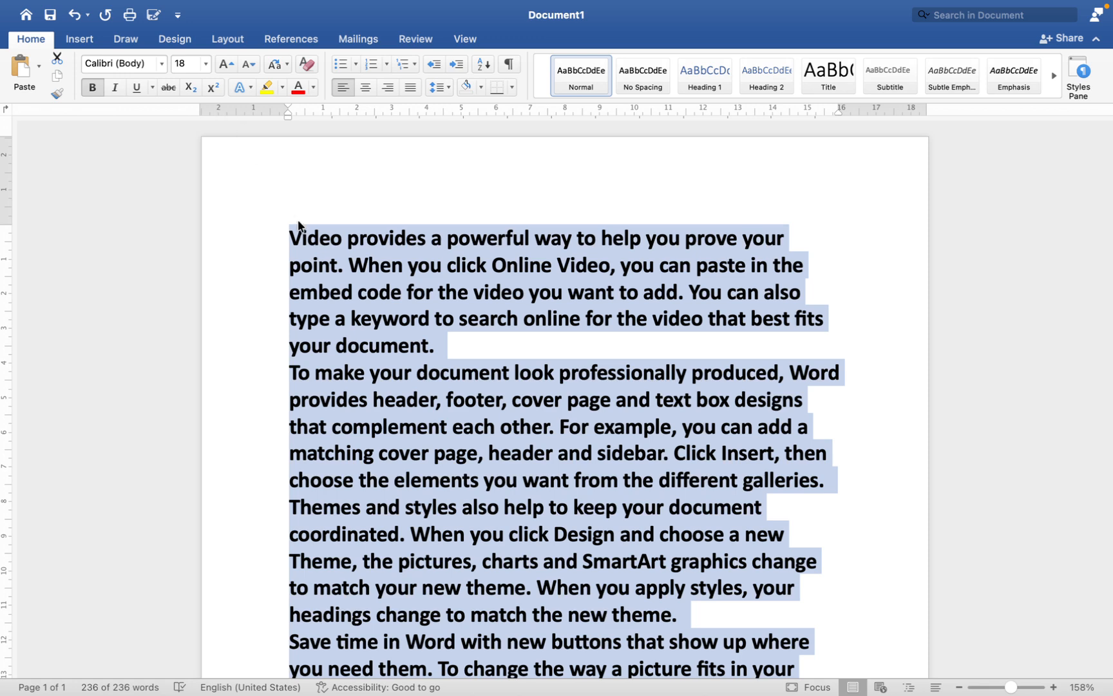
pyautogui.click(89, 88)
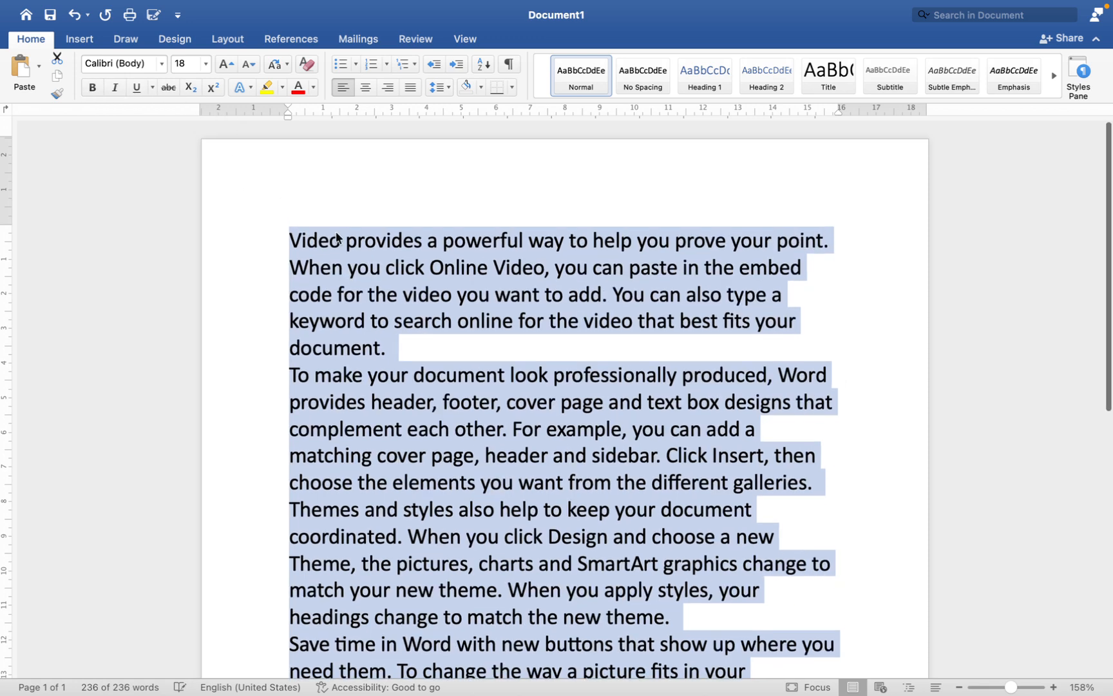
# Step: Reduce the font size of all the placeholder text to 12 and clear the selection
pyautogui.click(249, 64)
pyautogui.click(249, 64)
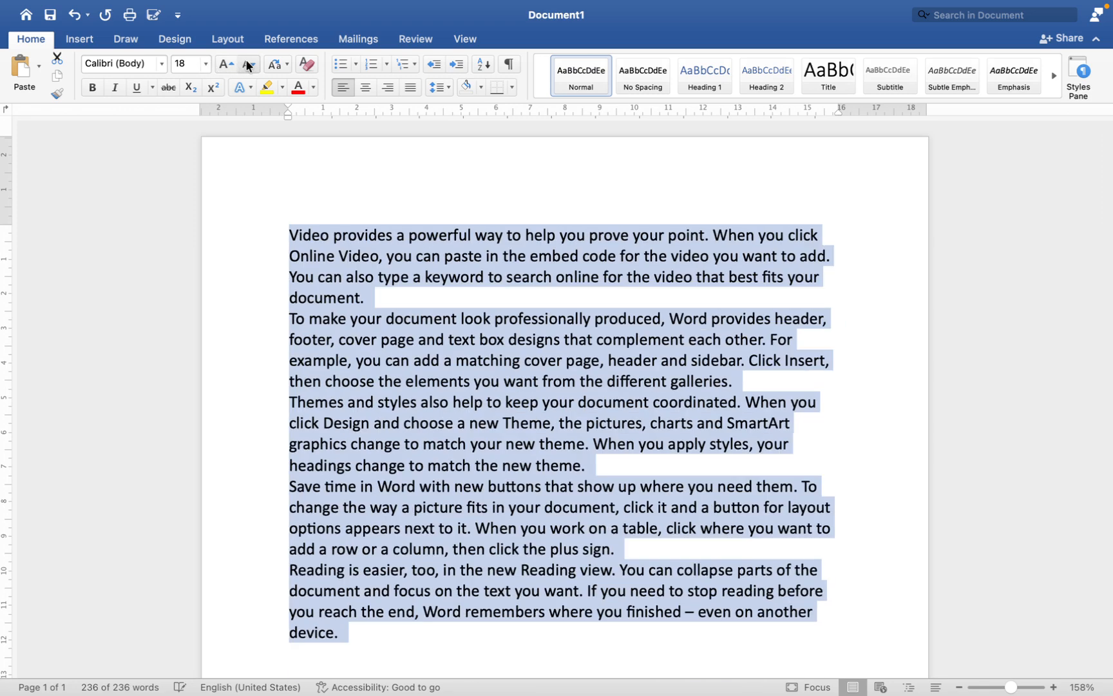
pyautogui.click(249, 64)
pyautogui.click(249, 64)
pyautogui.click(223, 64)
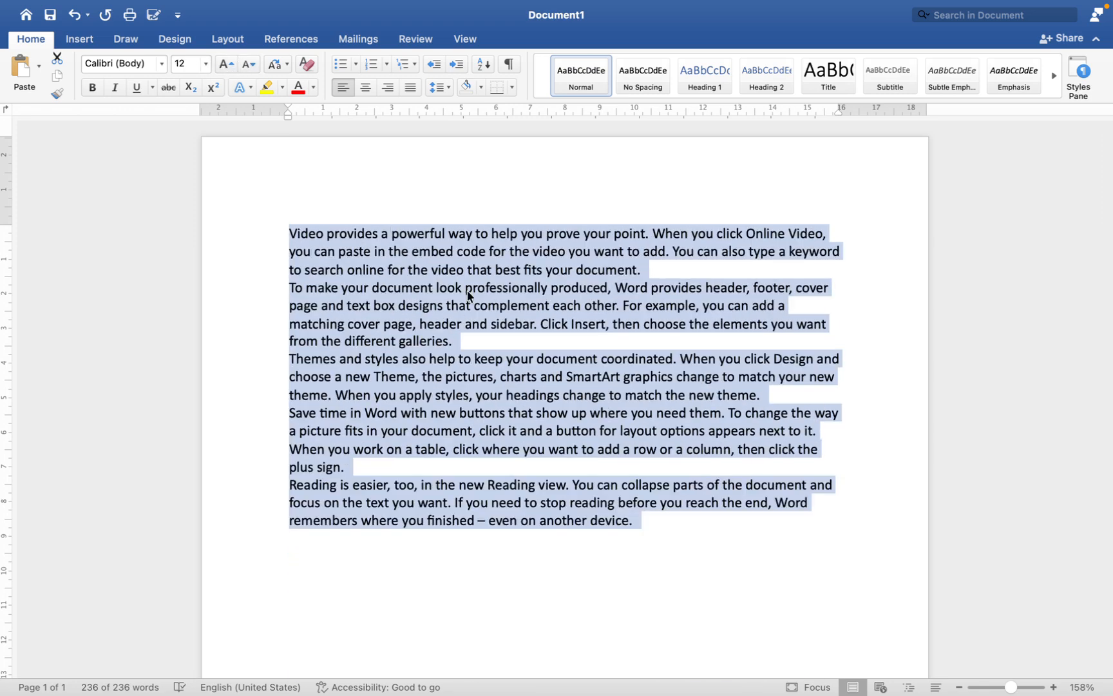
pyautogui.click(466, 290)
# Step: Change the font of the first paragraph to AkayaTelivigala
pyautogui.moveTo(656, 268); pyautogui.dragTo(308, 221)
pyautogui.click(161, 63)
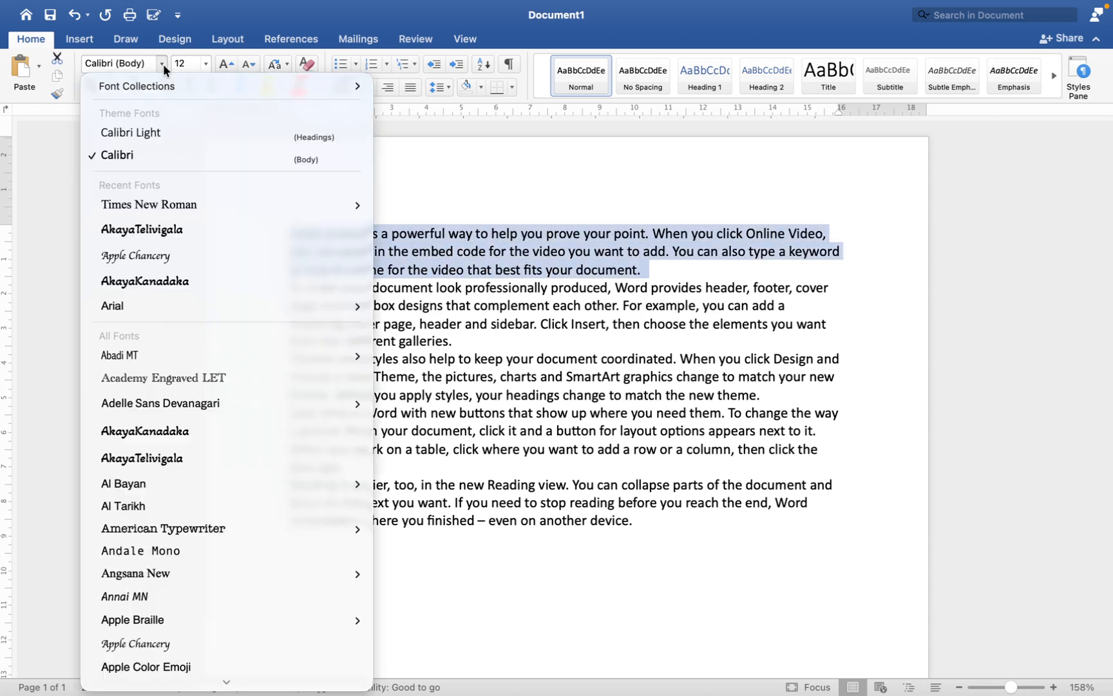
pyautogui.click(176, 229)
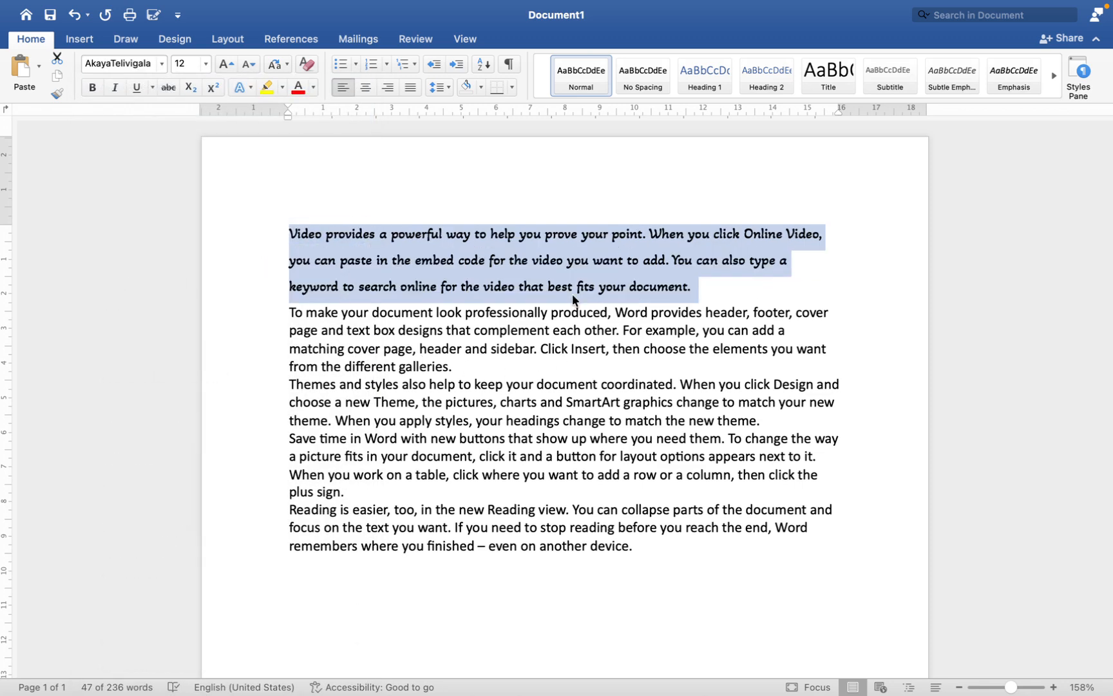
# Step: Set the first paragraph's font size to 72, then to 10
pyautogui.click(205, 63)
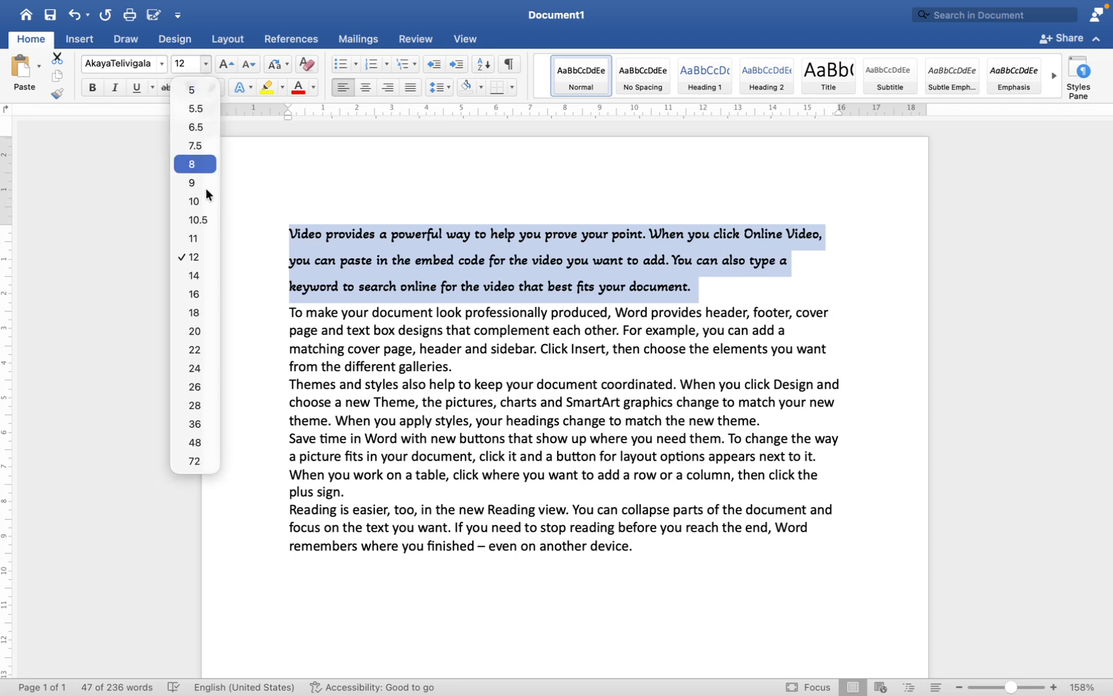
pyautogui.click(194, 463)
pyautogui.click(204, 62)
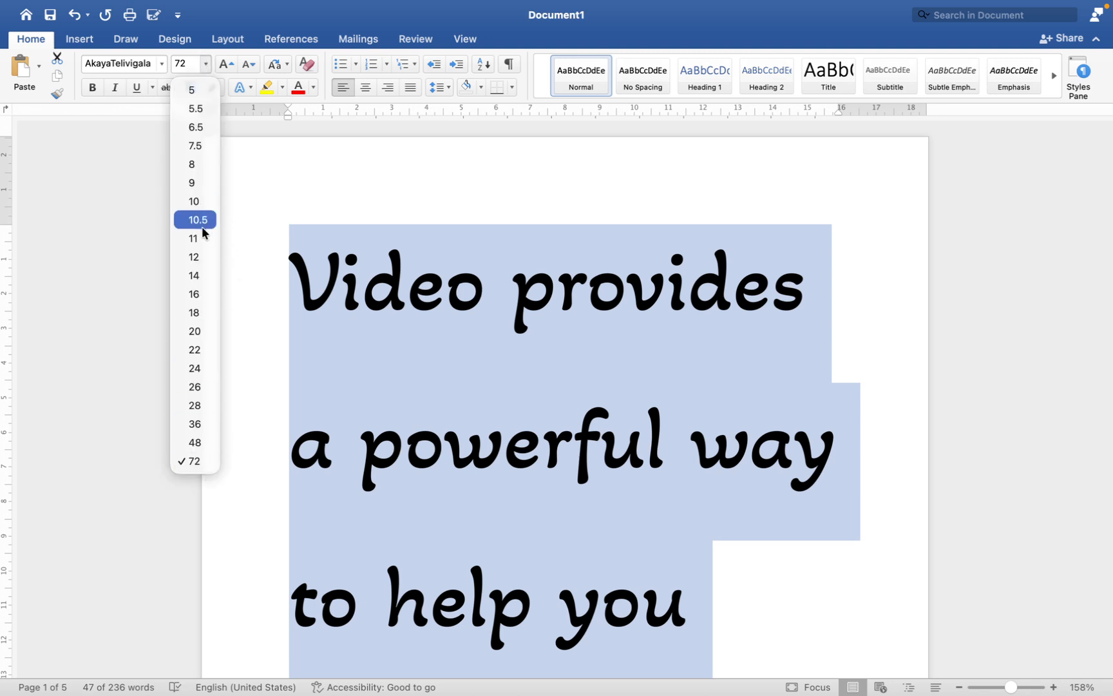
pyautogui.click(202, 203)
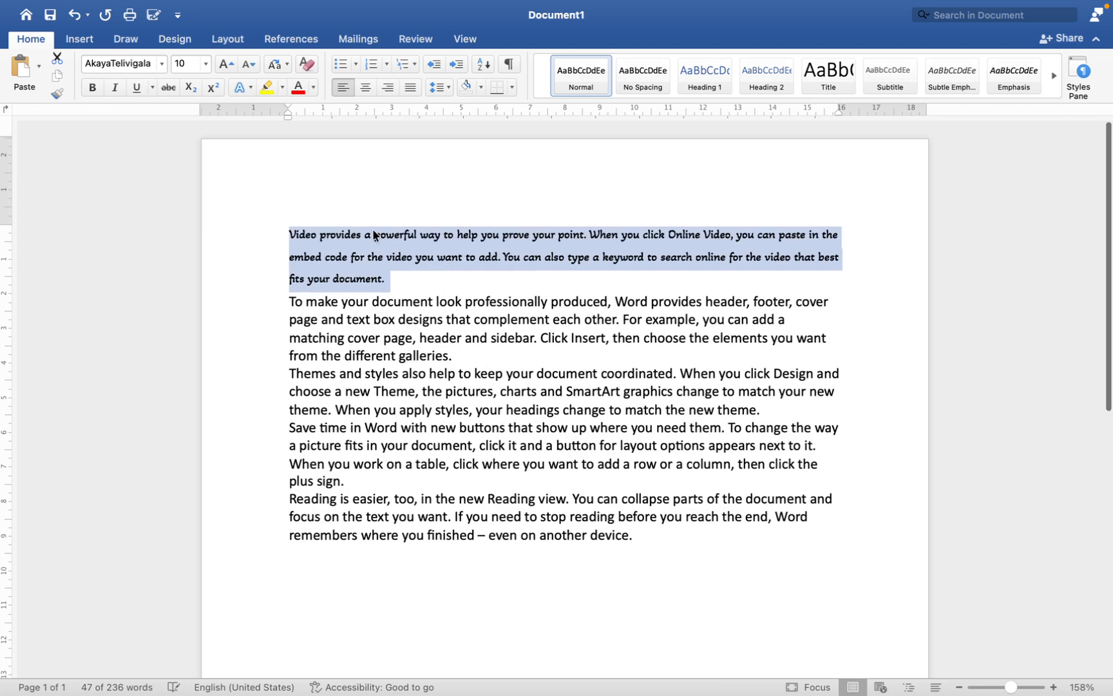
# Step: Enlarge the first paragraph's text one size at a time to 16, then shrink it the same way to 12
pyautogui.click(233, 65)
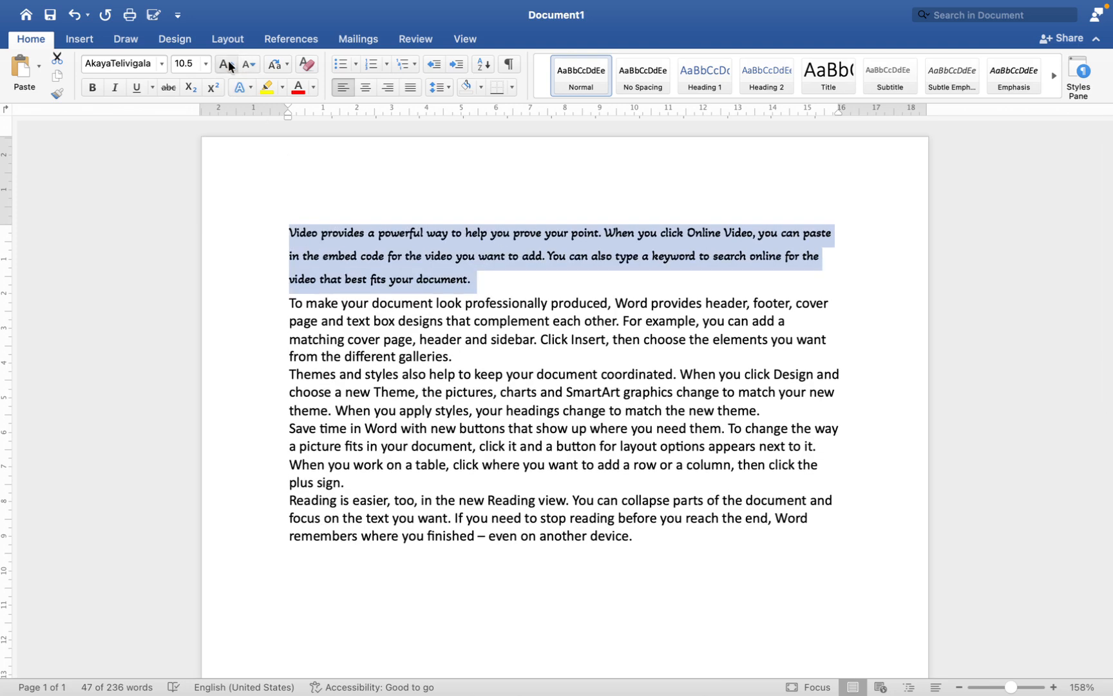
pyautogui.click(227, 62)
pyautogui.click(227, 62)
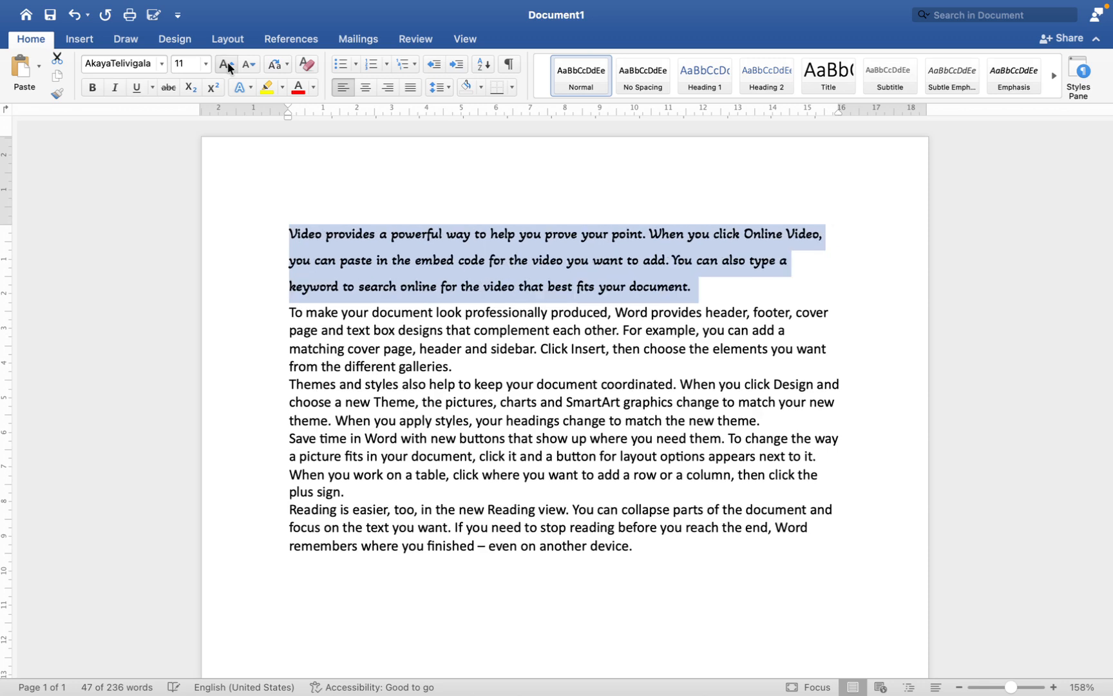
pyautogui.click(227, 61)
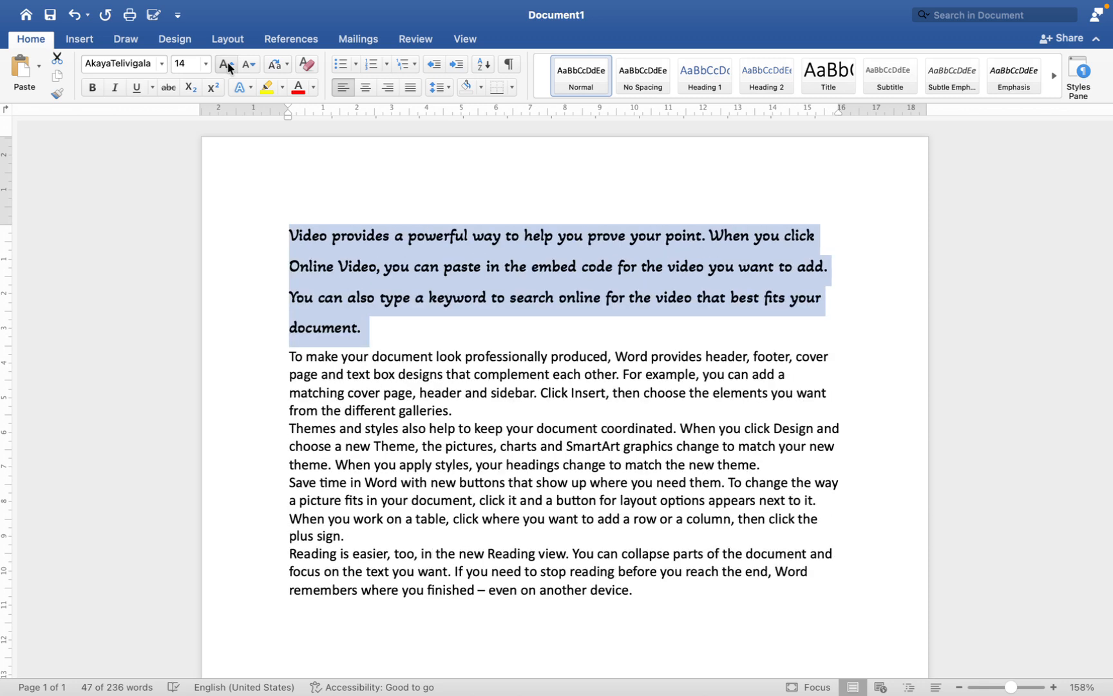
pyautogui.click(227, 62)
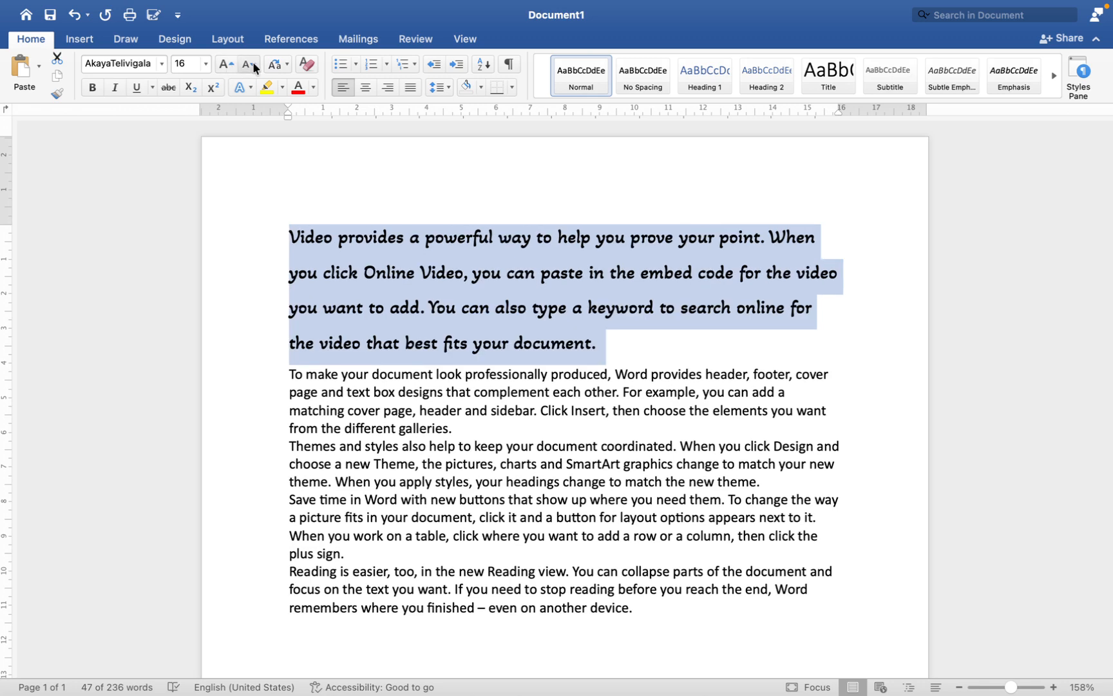
pyautogui.click(252, 62)
pyautogui.click(252, 61)
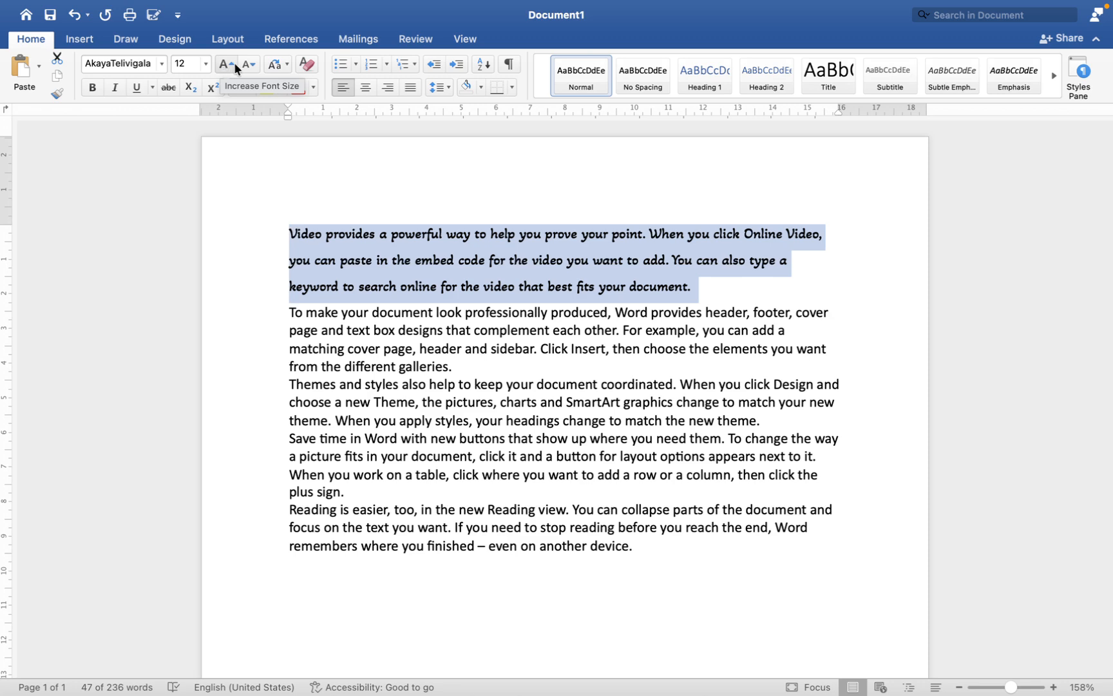
# Step: Shrink the first paragraph's text one size at a time past 7.5
pyautogui.click(248, 64)
pyautogui.click(248, 65)
pyautogui.click(249, 64)
pyautogui.click(249, 65)
pyautogui.click(249, 64)
pyautogui.click(249, 64)
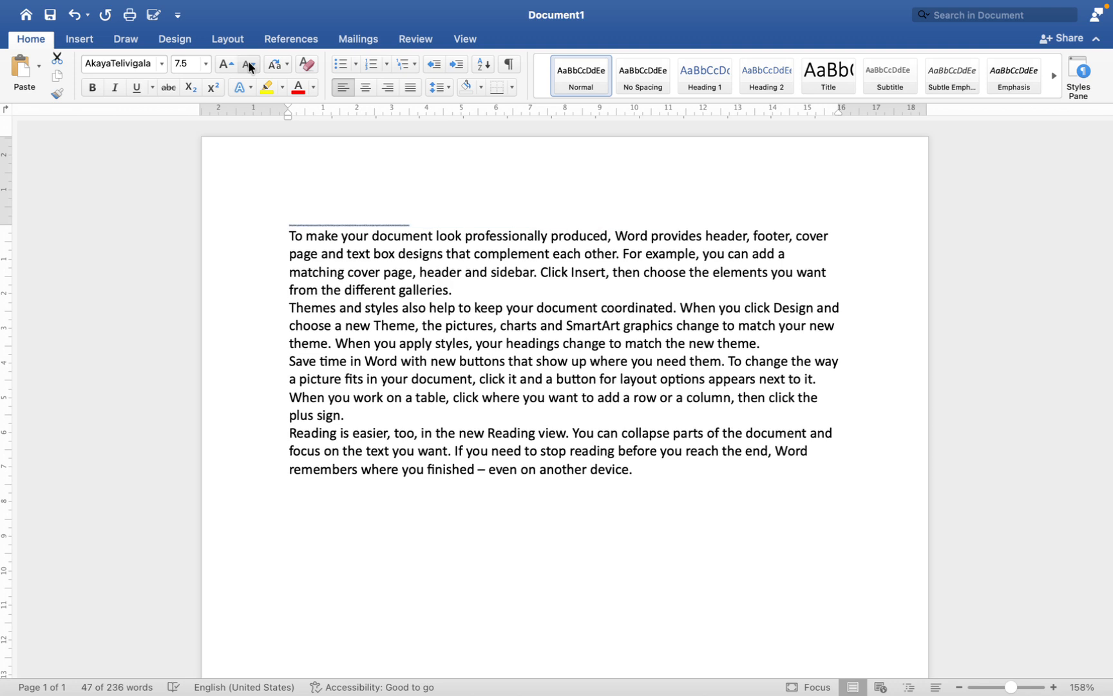
pyautogui.click(249, 65)
# Step: Enlarge the first paragraph's text one size at a time until it reaches 10.5
pyautogui.click(228, 65)
pyautogui.click(228, 64)
pyautogui.click(228, 64)
pyautogui.click(228, 65)
pyautogui.click(228, 65)
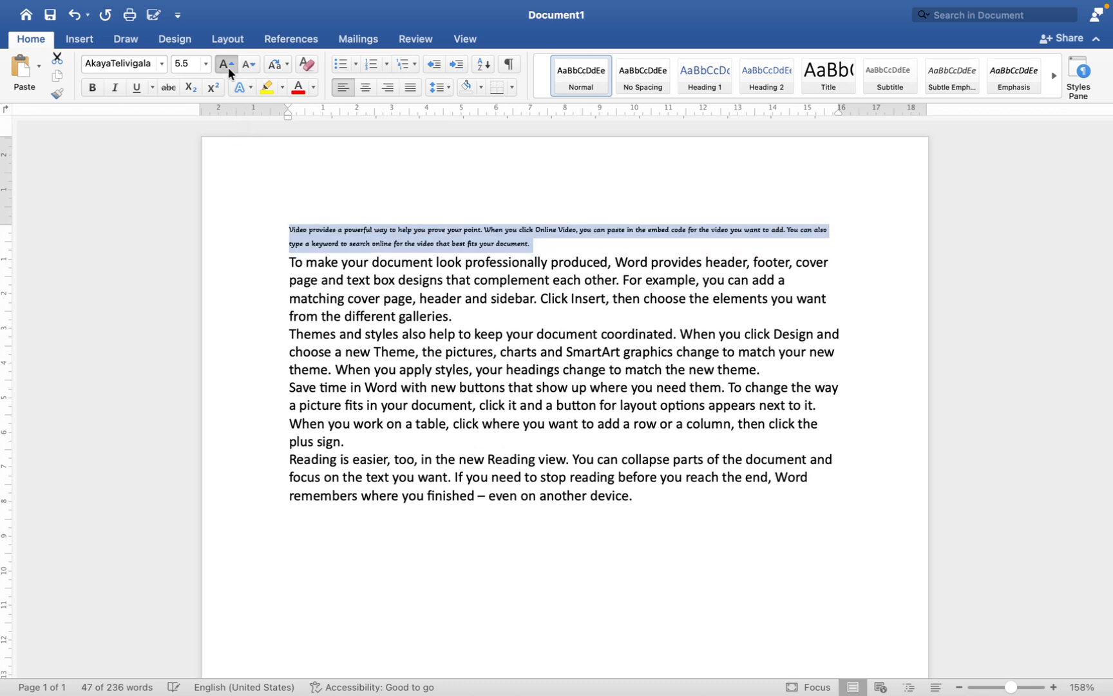
pyautogui.click(228, 64)
pyautogui.click(228, 64)
pyautogui.click(228, 64)
pyautogui.click(228, 65)
pyautogui.click(228, 64)
pyautogui.click(229, 64)
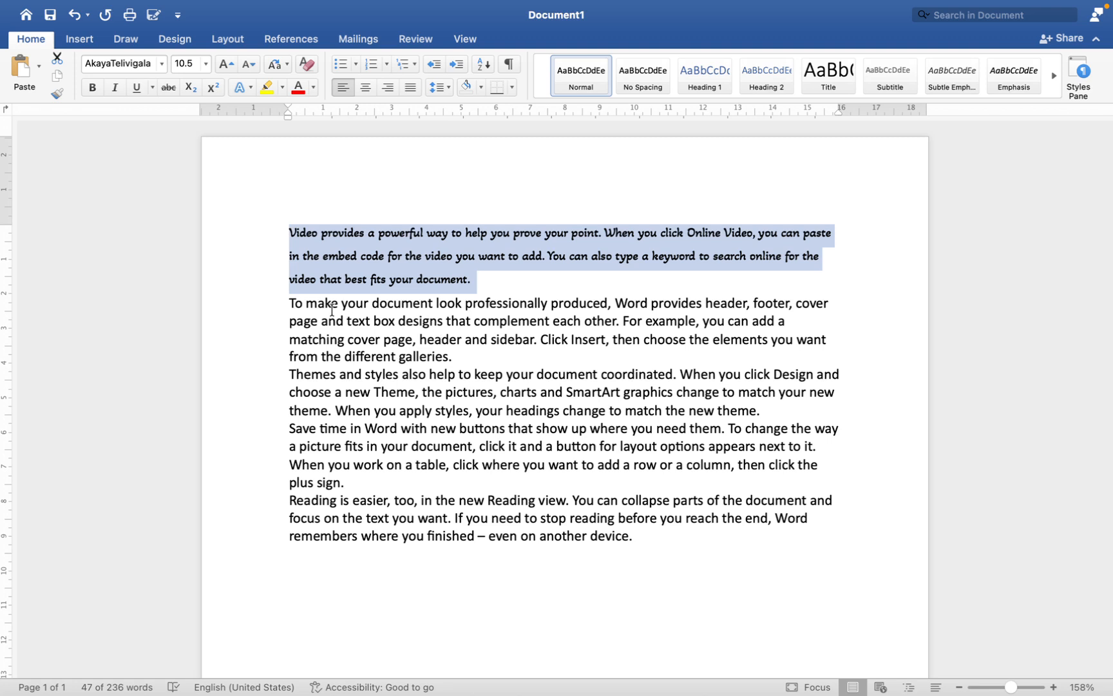
# Step: Convert the second paragraph, beginning "To make your document look", to UPPERCASE
pyautogui.moveTo(284, 300); pyautogui.dragTo(457, 359)
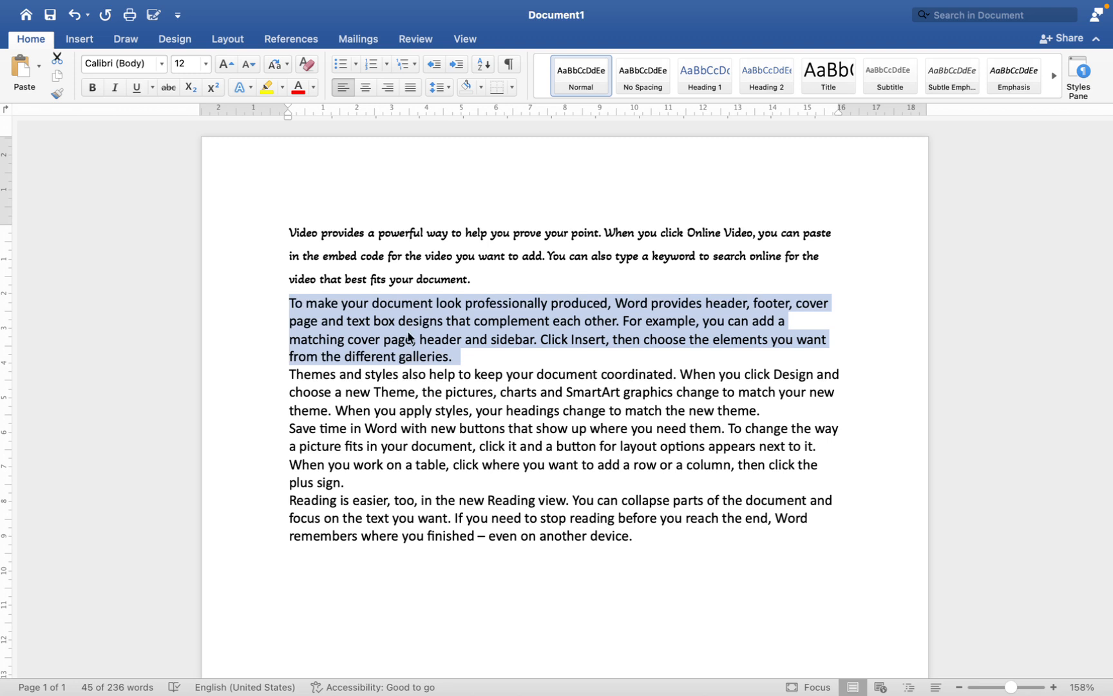
pyautogui.click(283, 65)
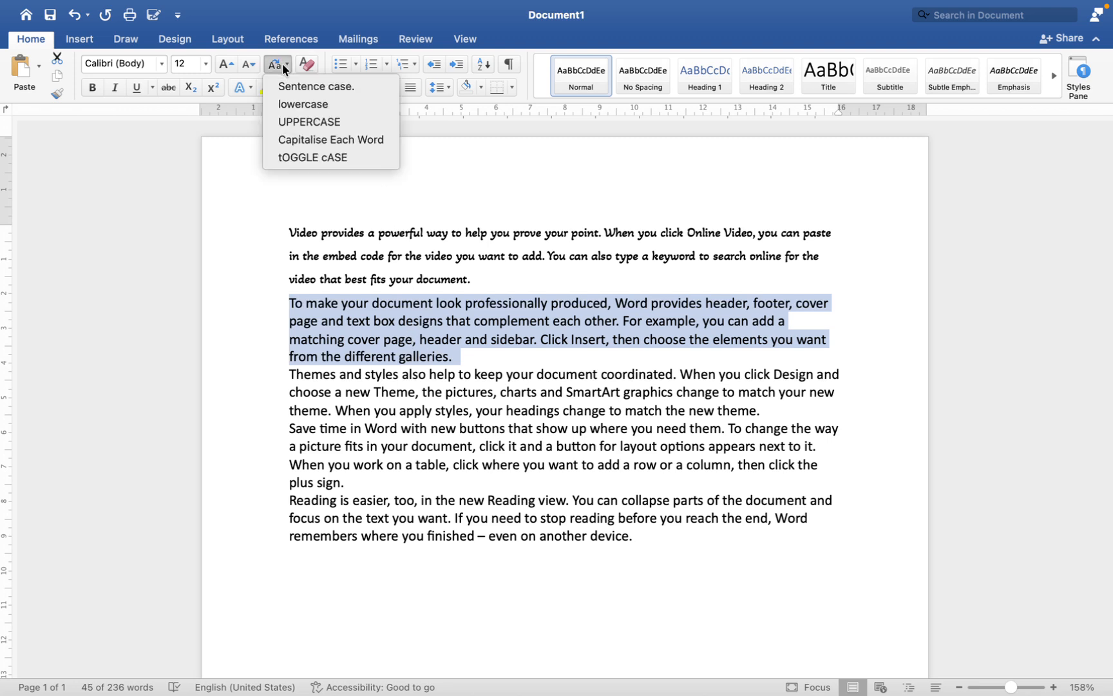
pyautogui.click(295, 121)
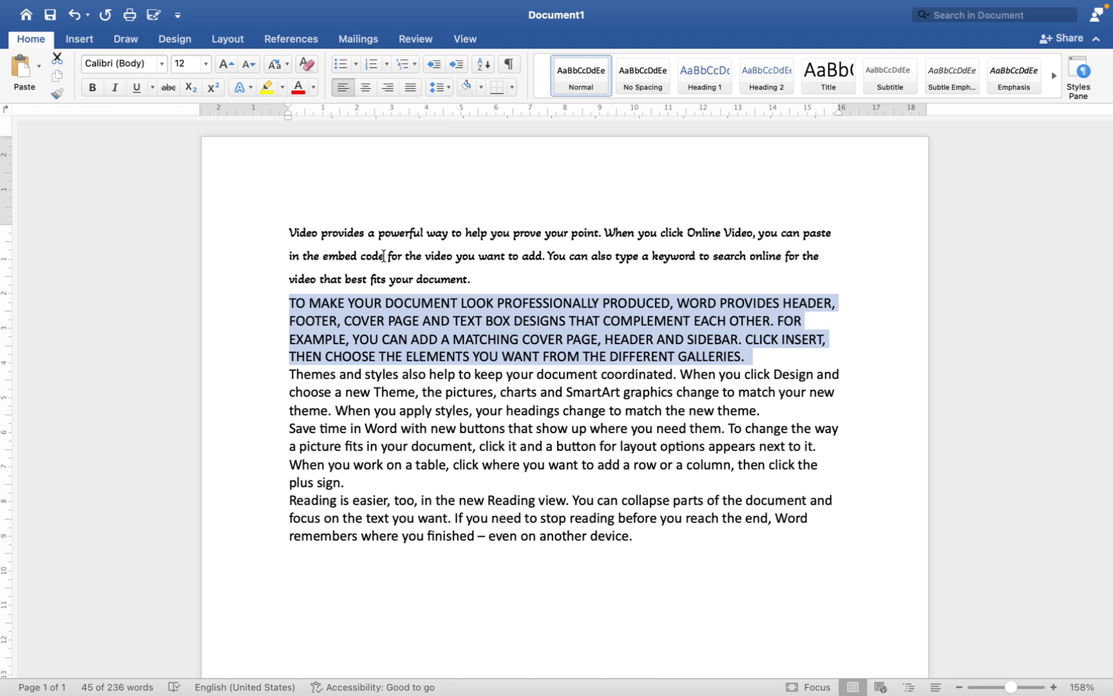
# Step: Convert the second paragraph to lowercase, then to sentence case
pyautogui.click(284, 64)
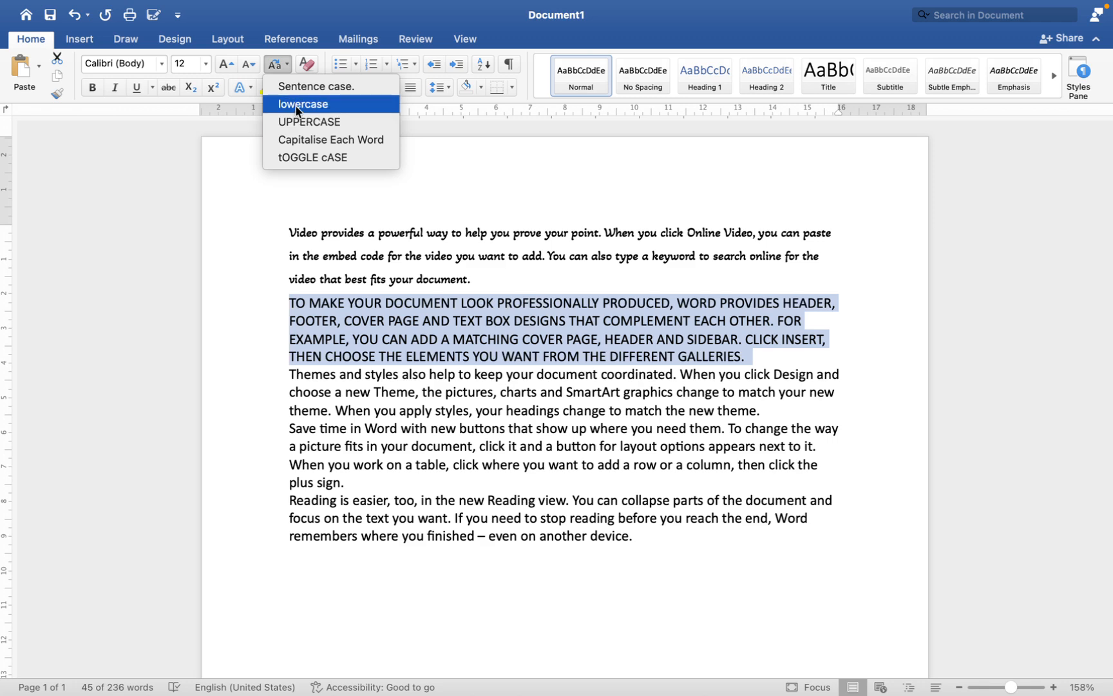
pyautogui.click(297, 105)
pyautogui.click(282, 69)
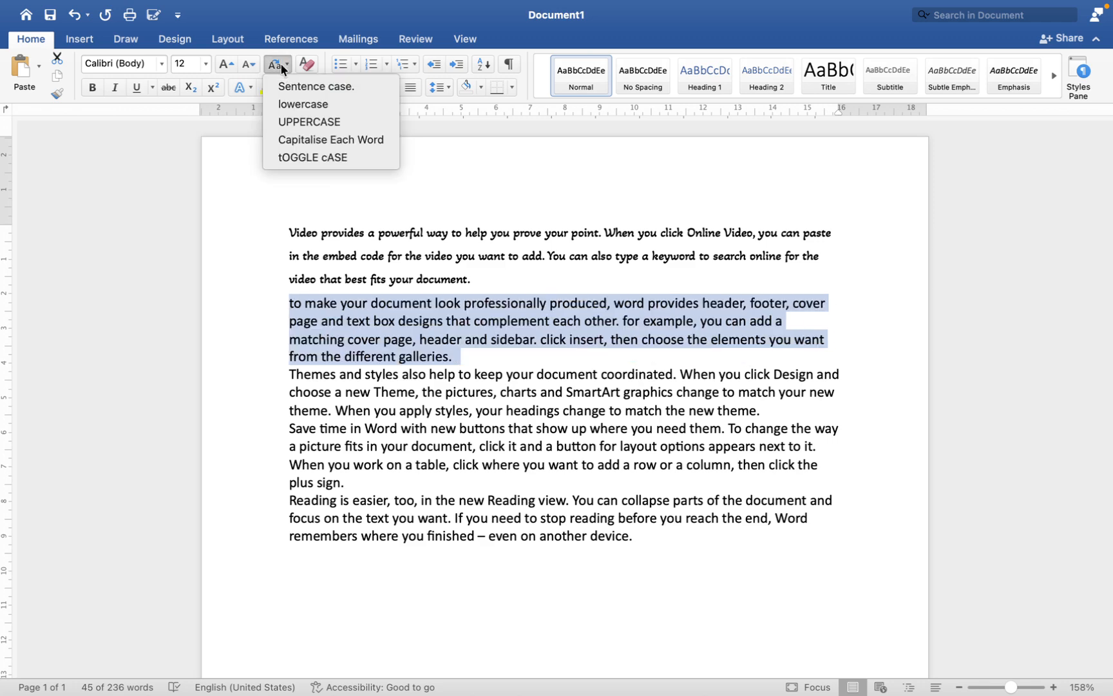
pyautogui.click(293, 90)
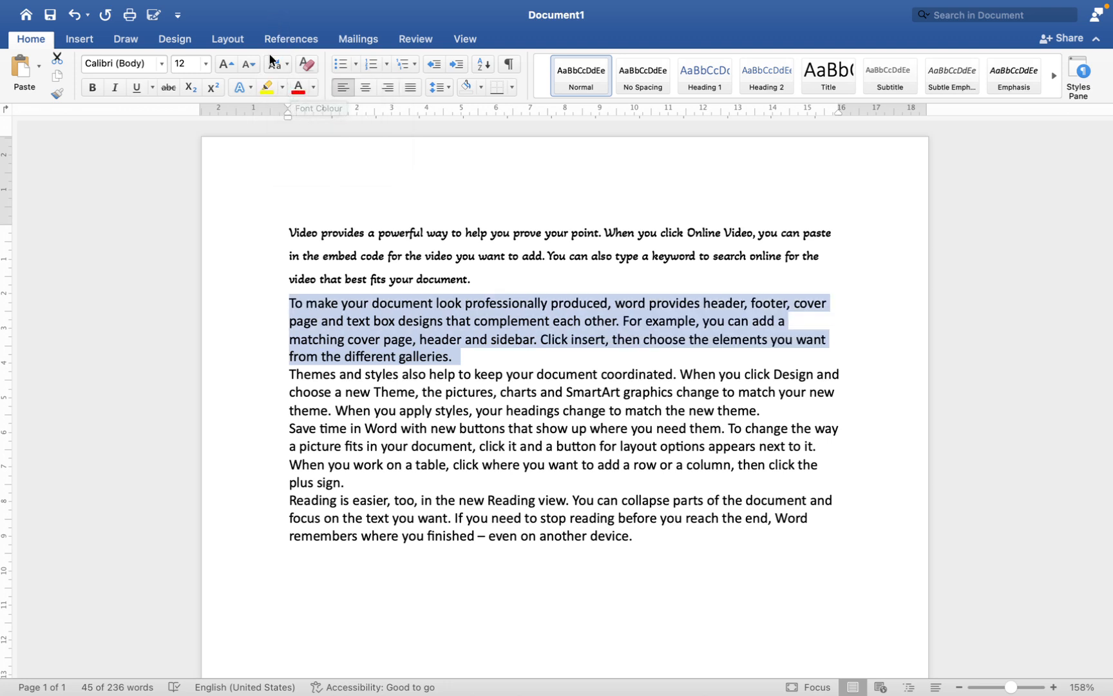
# Step: Apply Capitalise Each Word to the second paragraph, then return it to sentence case
pyautogui.click(273, 64)
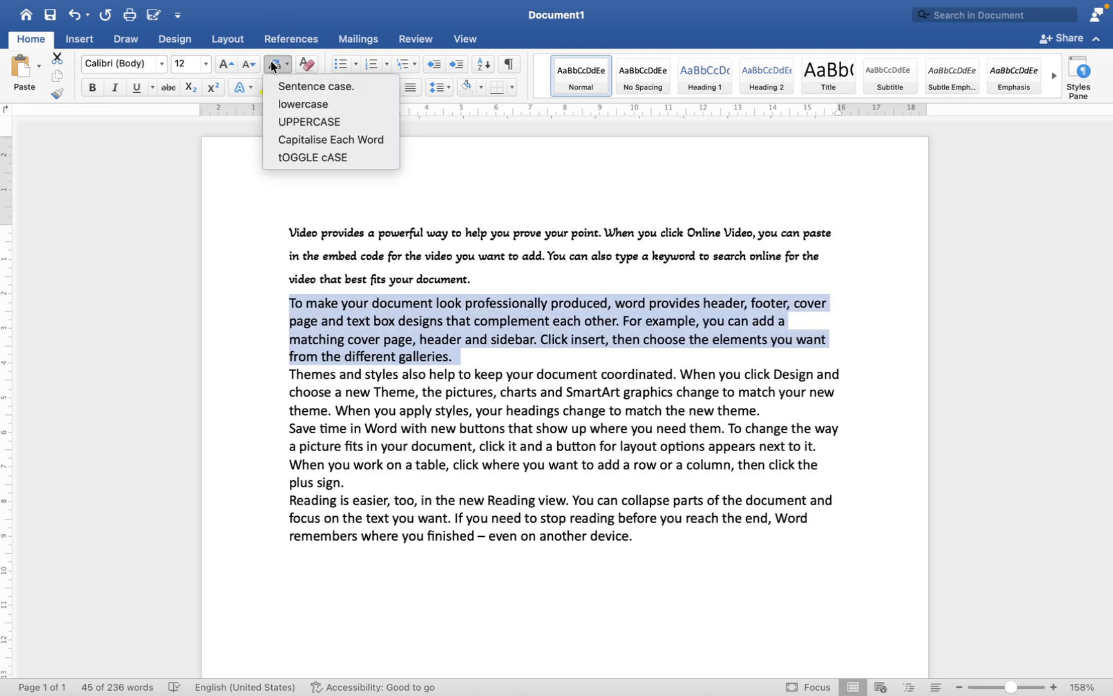
pyautogui.click(291, 141)
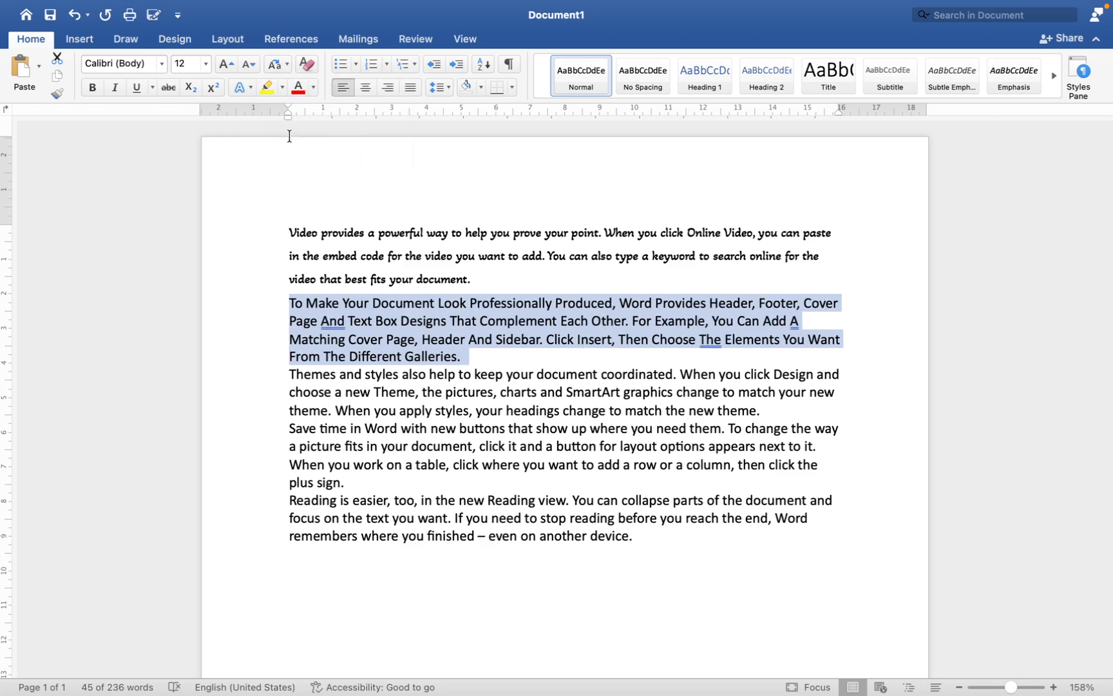
pyautogui.click(274, 64)
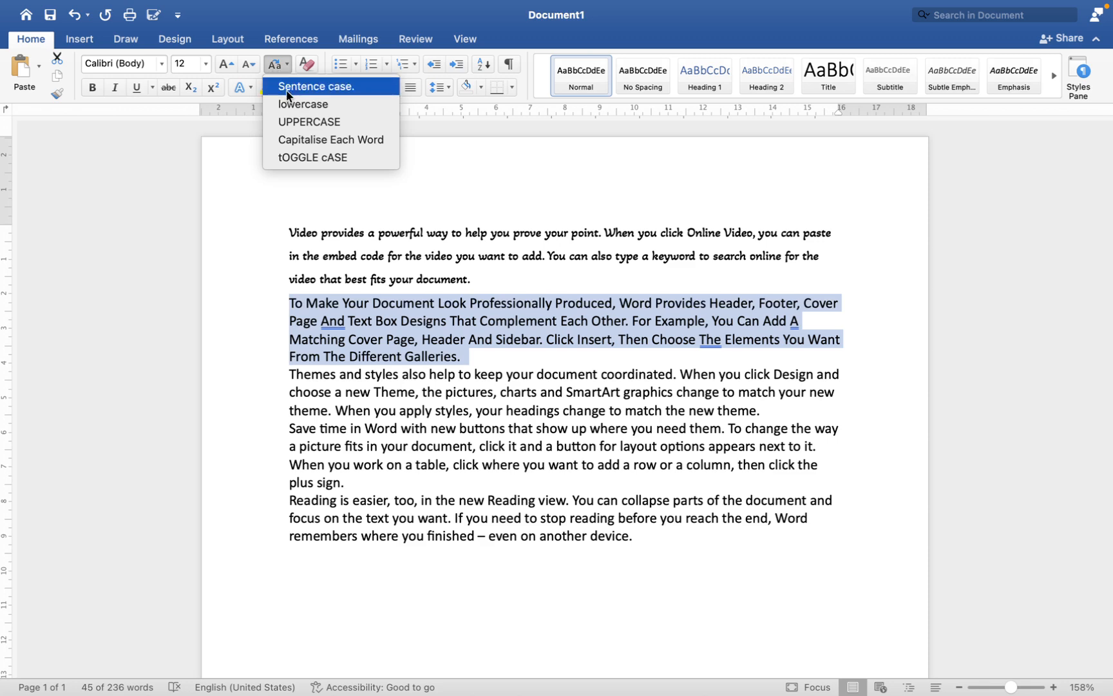
pyautogui.click(288, 88)
# Step: Try to apply toggle case to the second paragraph, then clear the selection
pyautogui.click(277, 64)
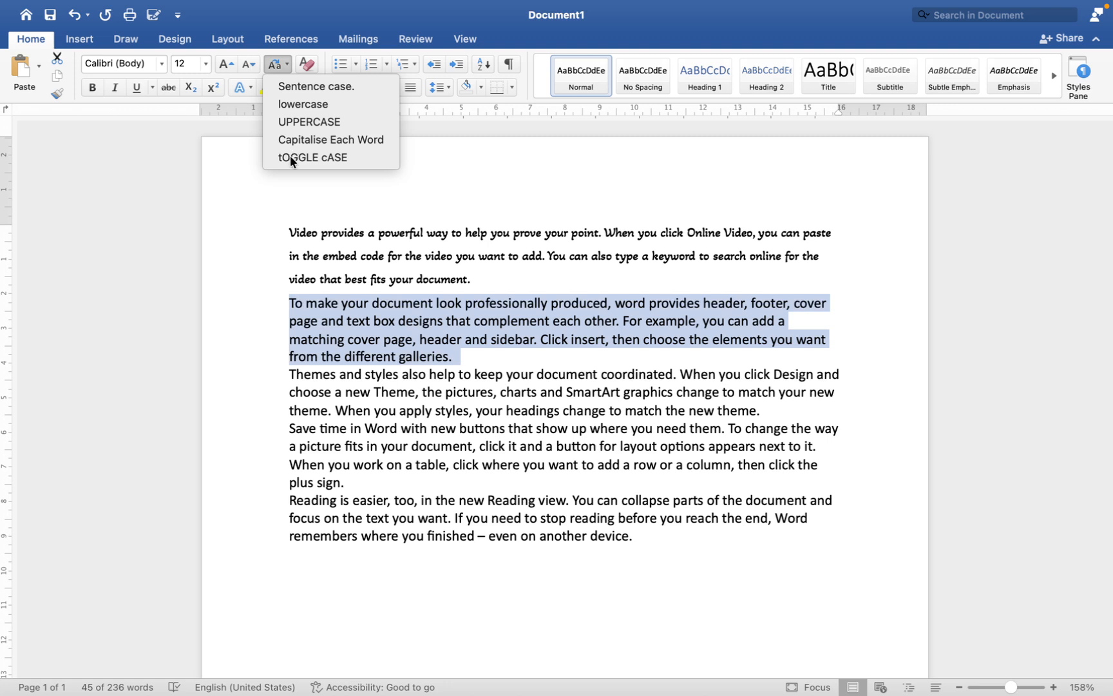
pyautogui.click(289, 172)
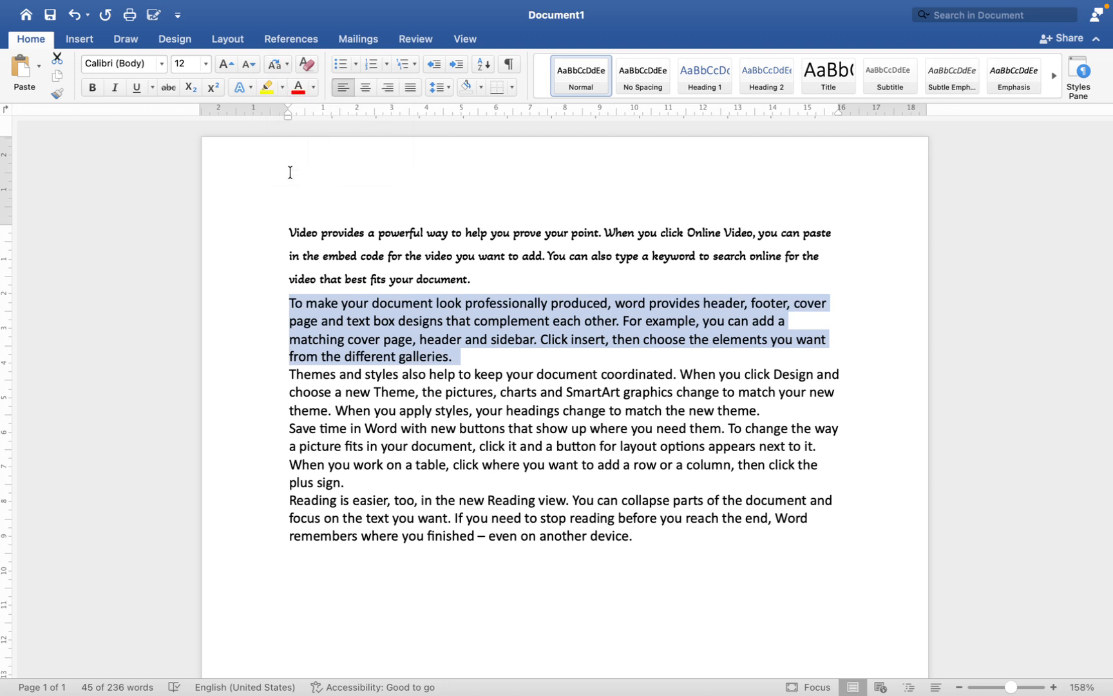
pyautogui.click(283, 63)
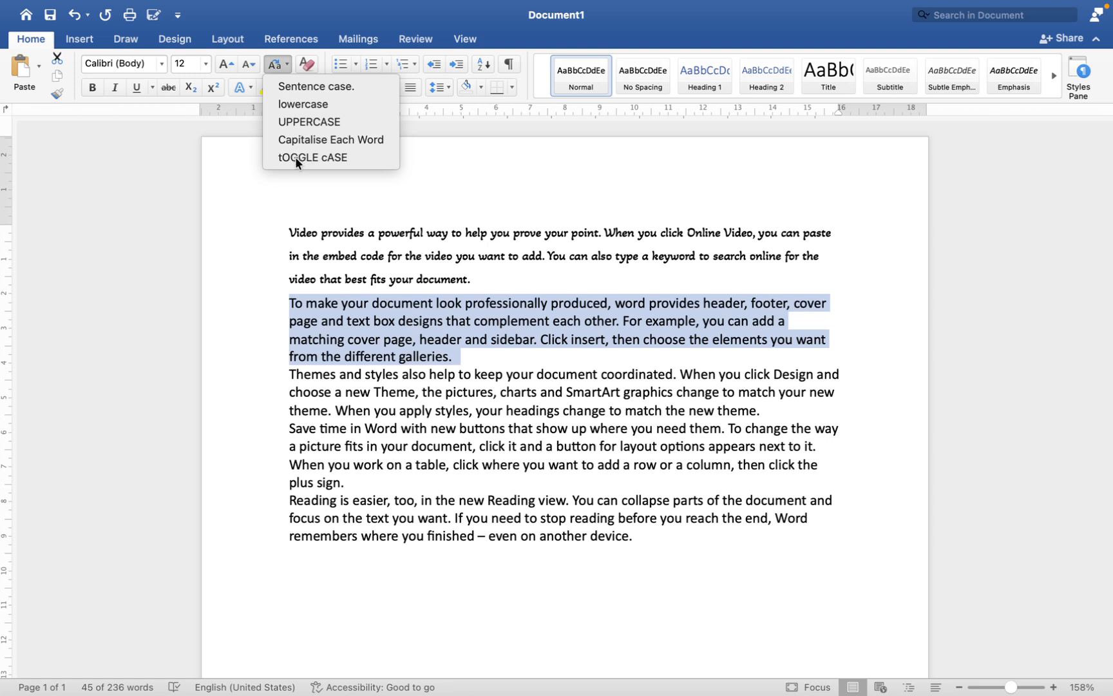
pyautogui.click(371, 237)
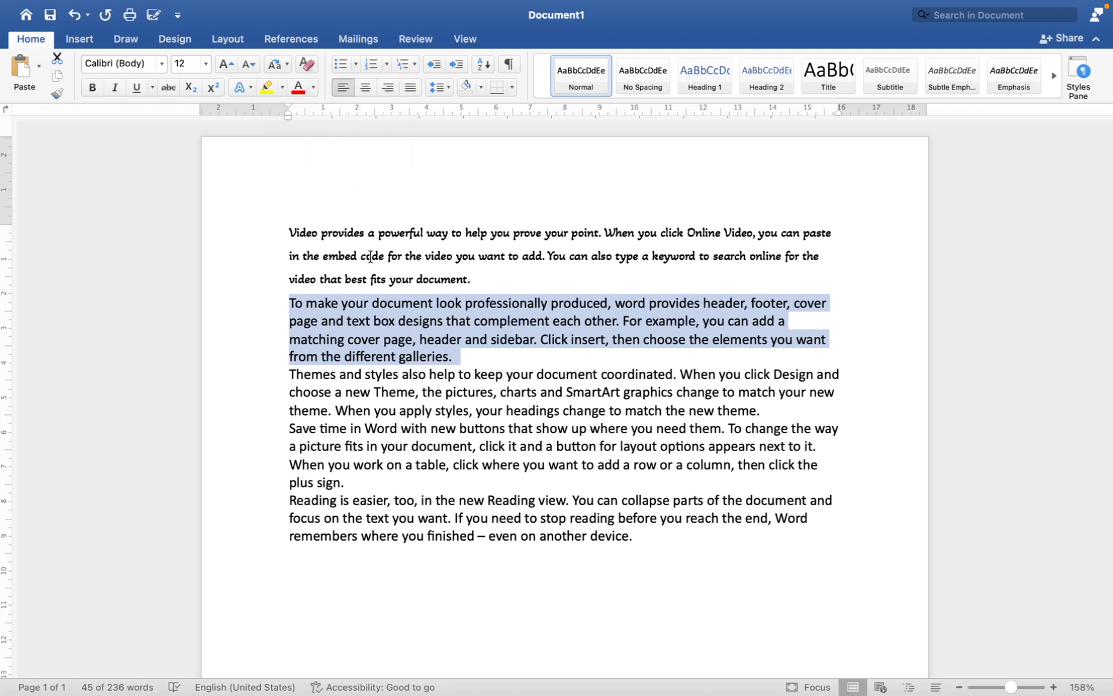
pyautogui.click(371, 252)
pyautogui.moveTo(457, 359); pyautogui.dragTo(288, 301)
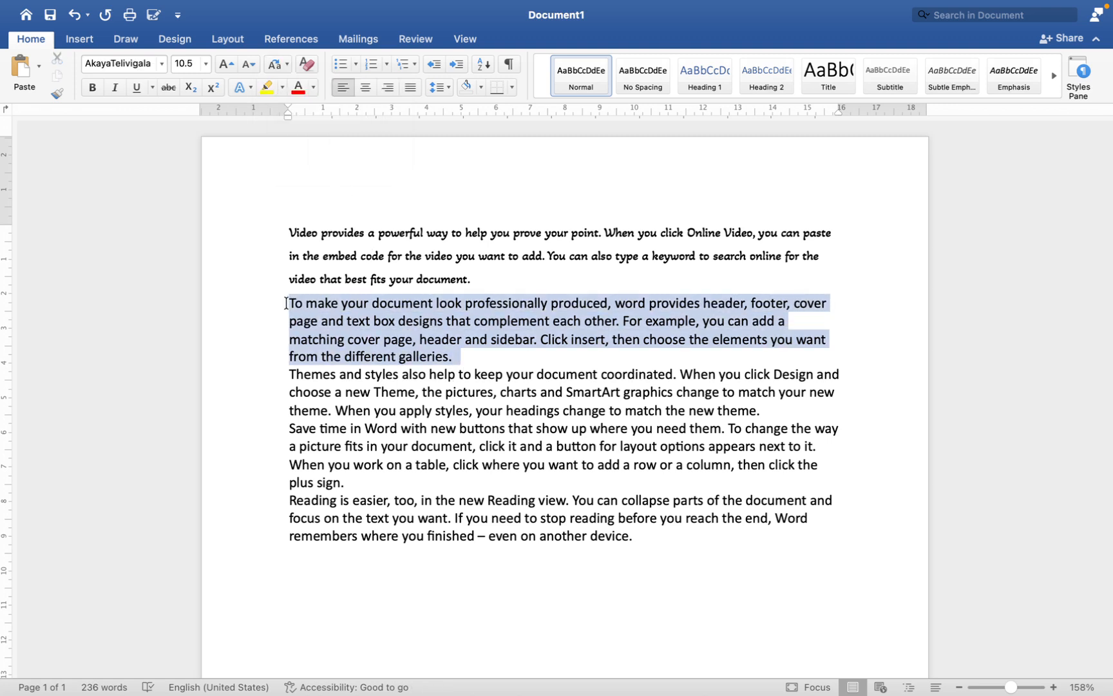
pyautogui.click(275, 67)
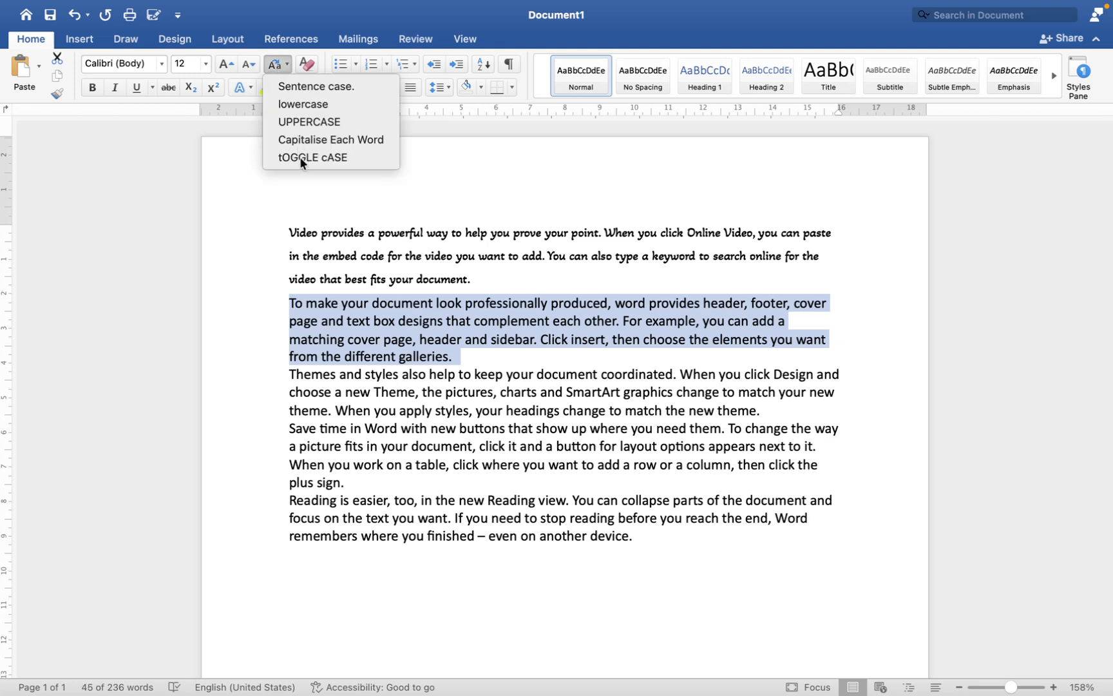
pyautogui.click(333, 196)
pyautogui.click(396, 319)
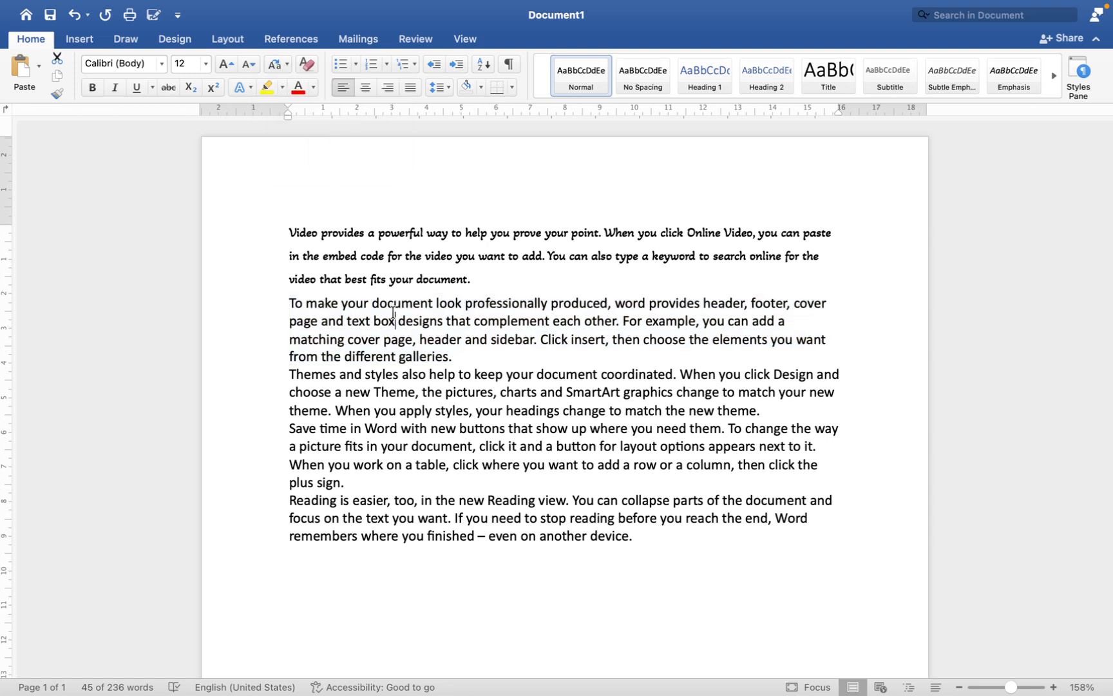
pyautogui.click(503, 302)
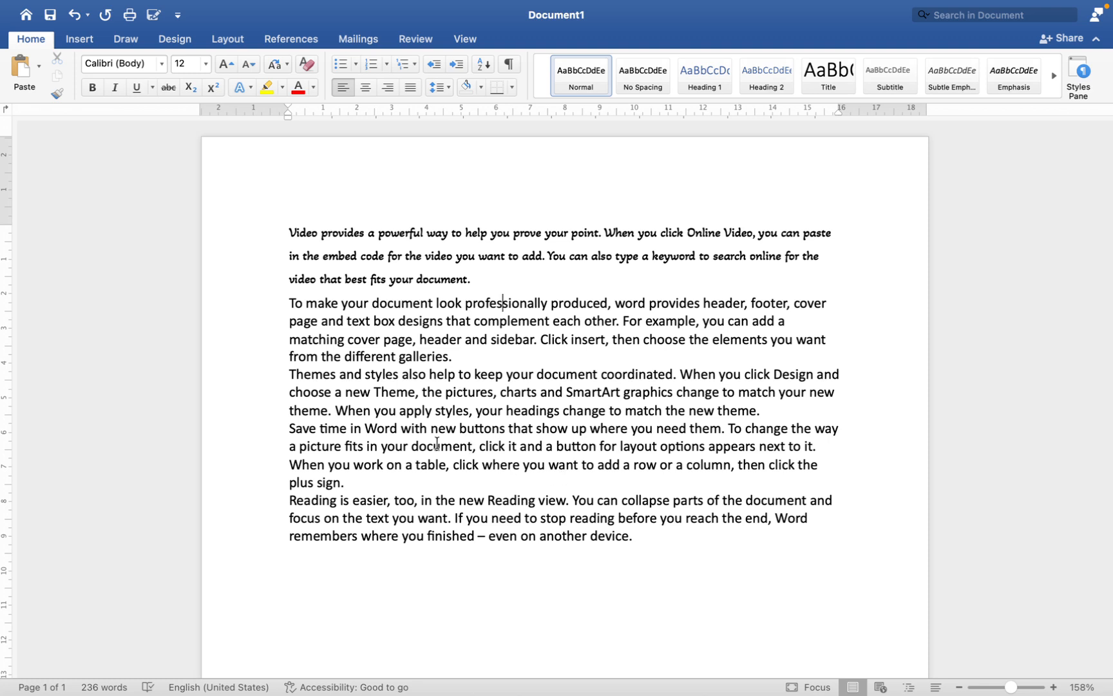
# Step: Convert the first paragraph to sentence case
pyautogui.moveTo(352, 482); pyautogui.dragTo(213, 383)
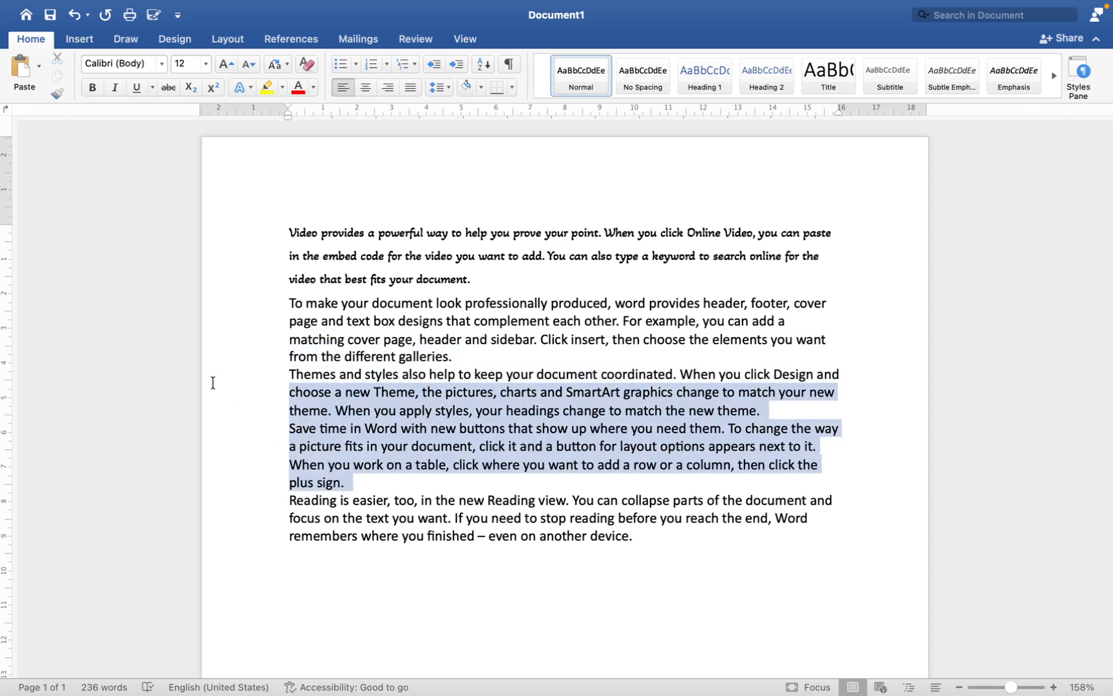
pyautogui.click(32, 236)
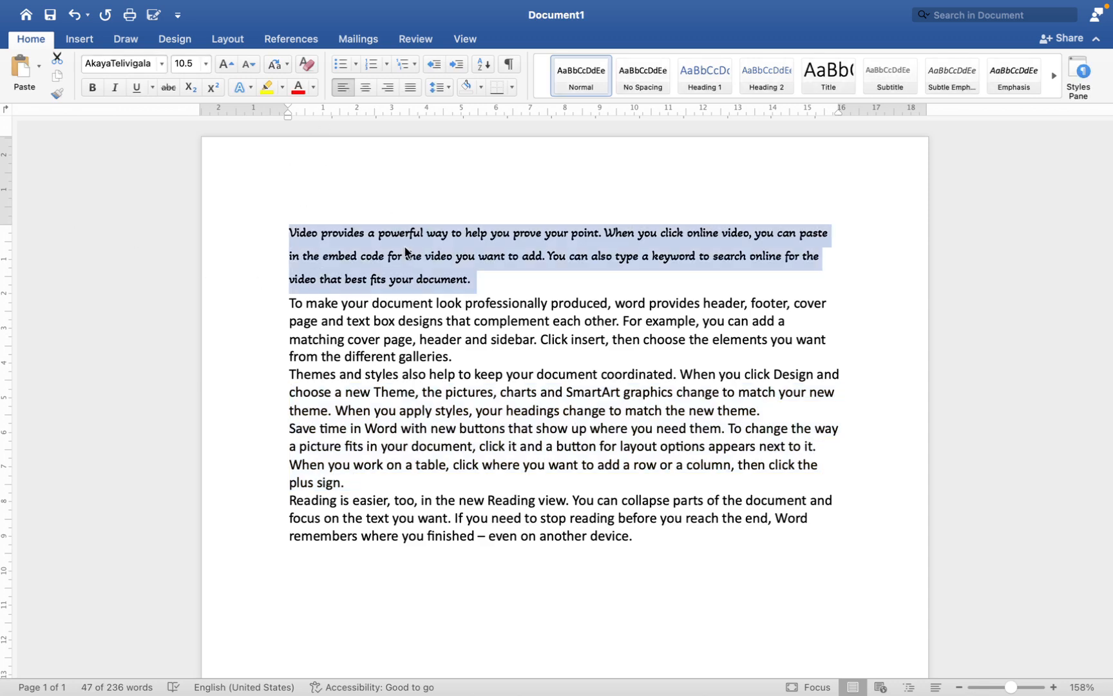
# Step: Try to apply toggle case to the first paragraph
pyautogui.click(477, 280)
pyautogui.moveTo(484, 285); pyautogui.dragTo(214, 231)
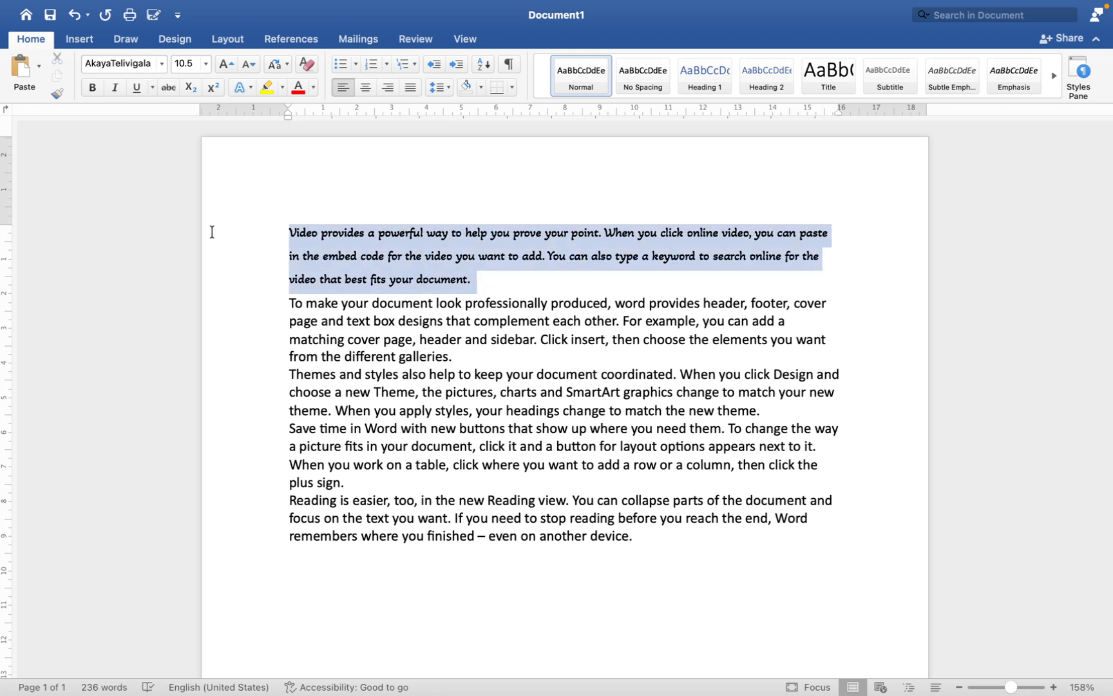
pyautogui.click(282, 64)
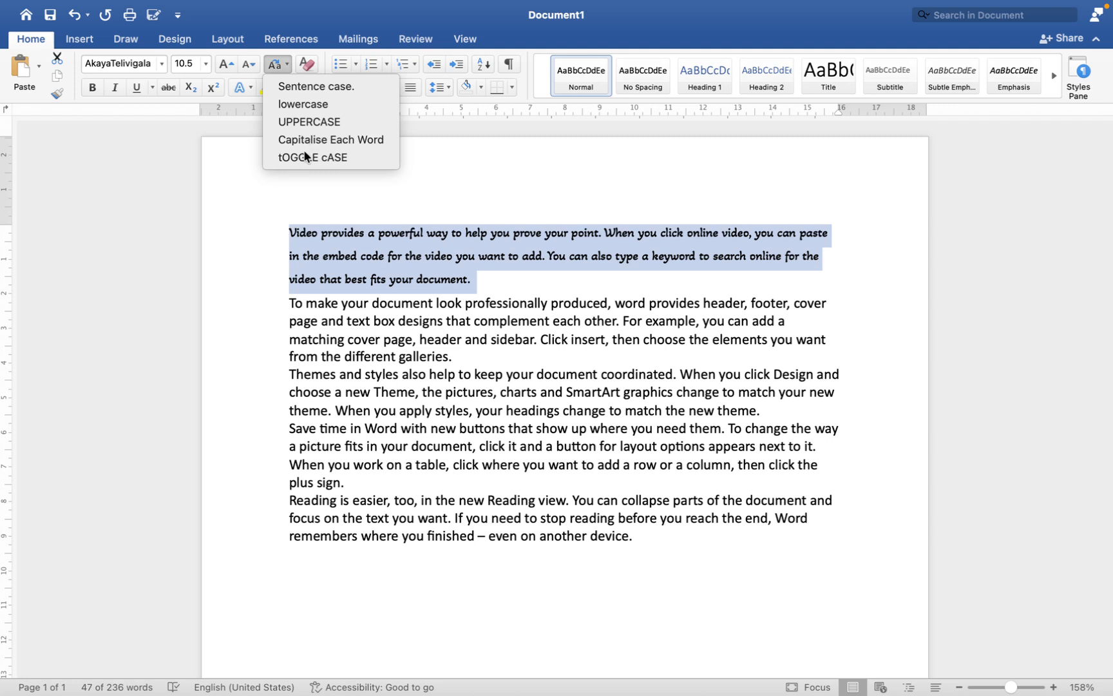
pyautogui.click(167, 152)
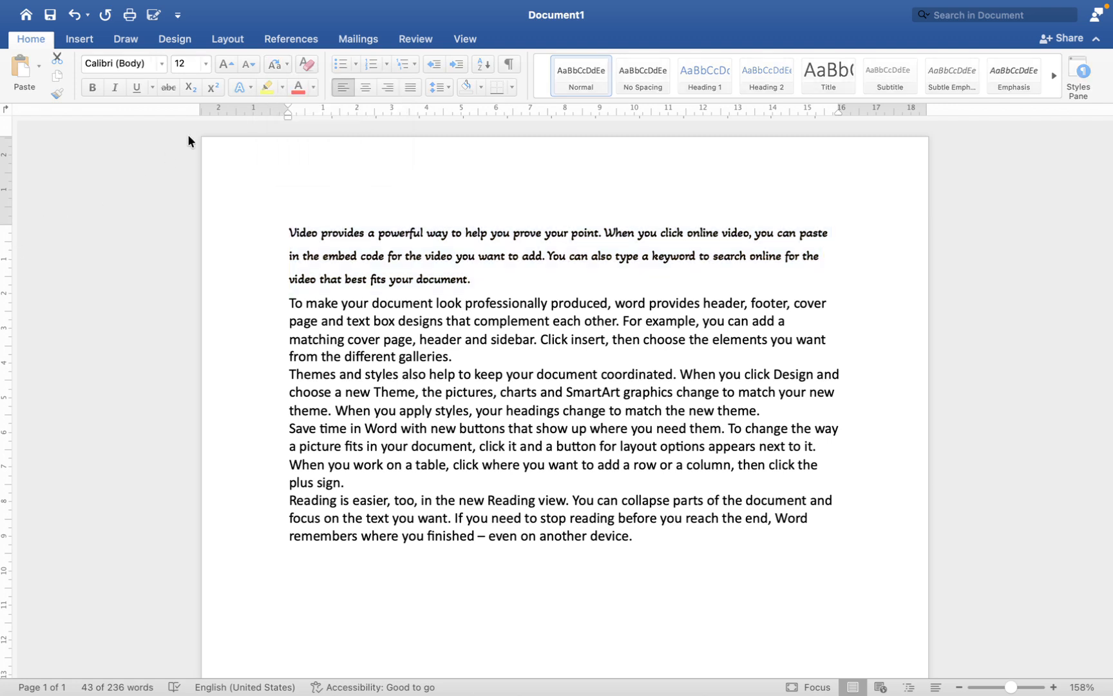
# Step: Apply toggle case to the last paragraph, which begins "Reading is easier"
pyautogui.tripleClick(646, 541)
pyautogui.click(277, 63)
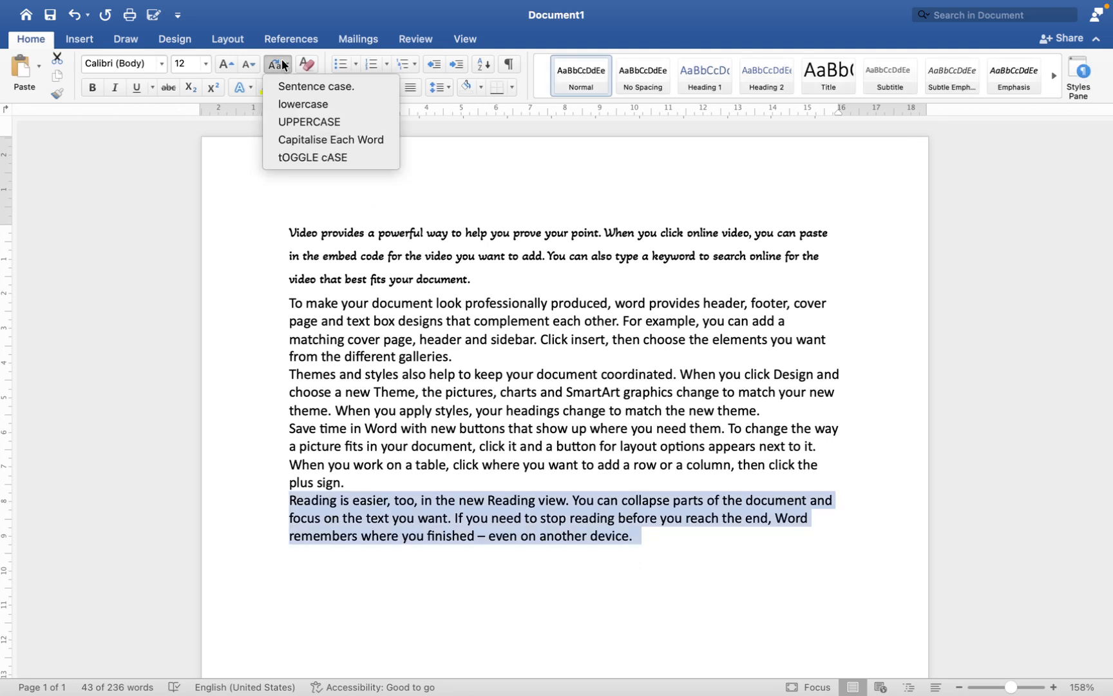
pyautogui.click(298, 157)
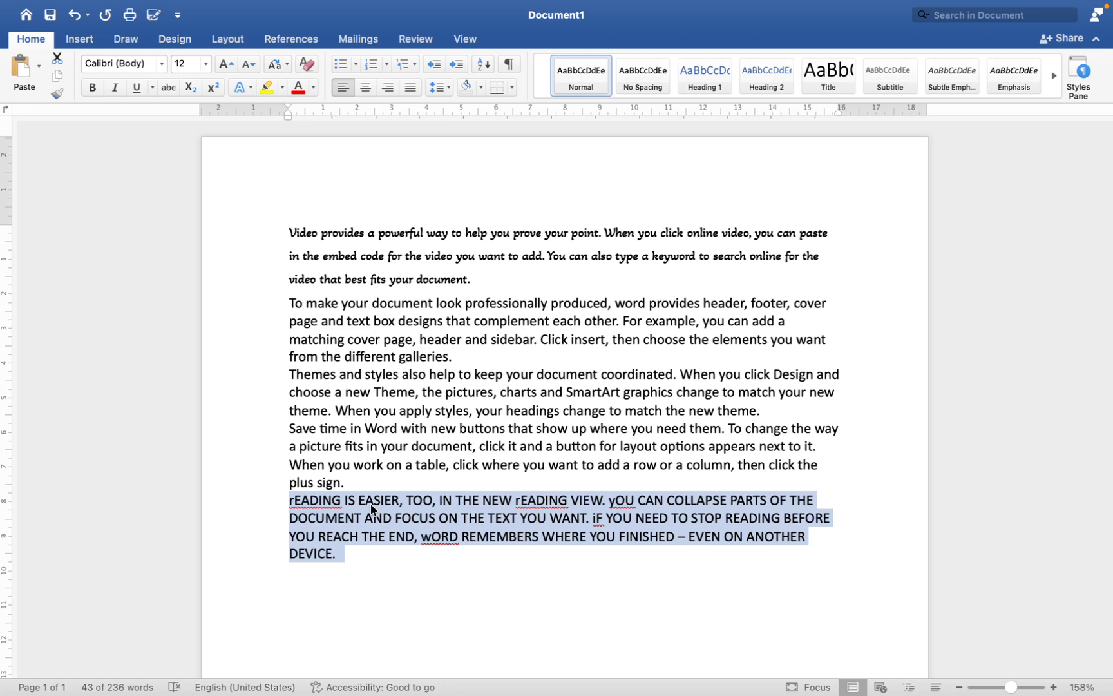
# Step: Convert the last paragraph to lowercase, then to sentence case
pyautogui.click(276, 61)
pyautogui.click(286, 87)
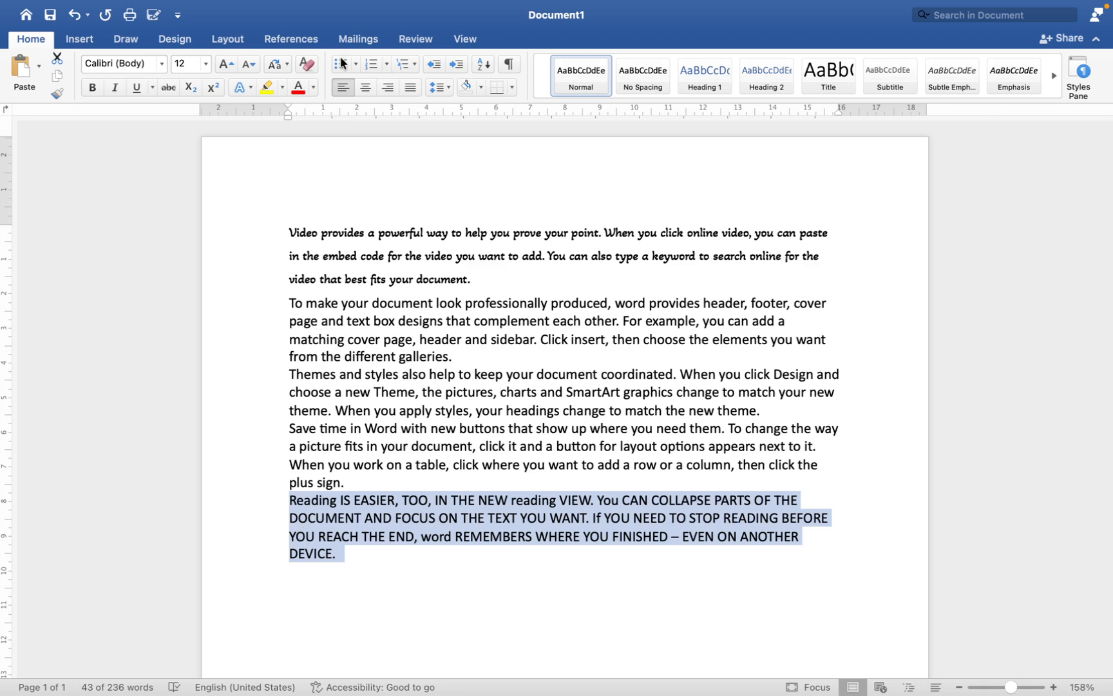
pyautogui.click(281, 64)
pyautogui.click(285, 103)
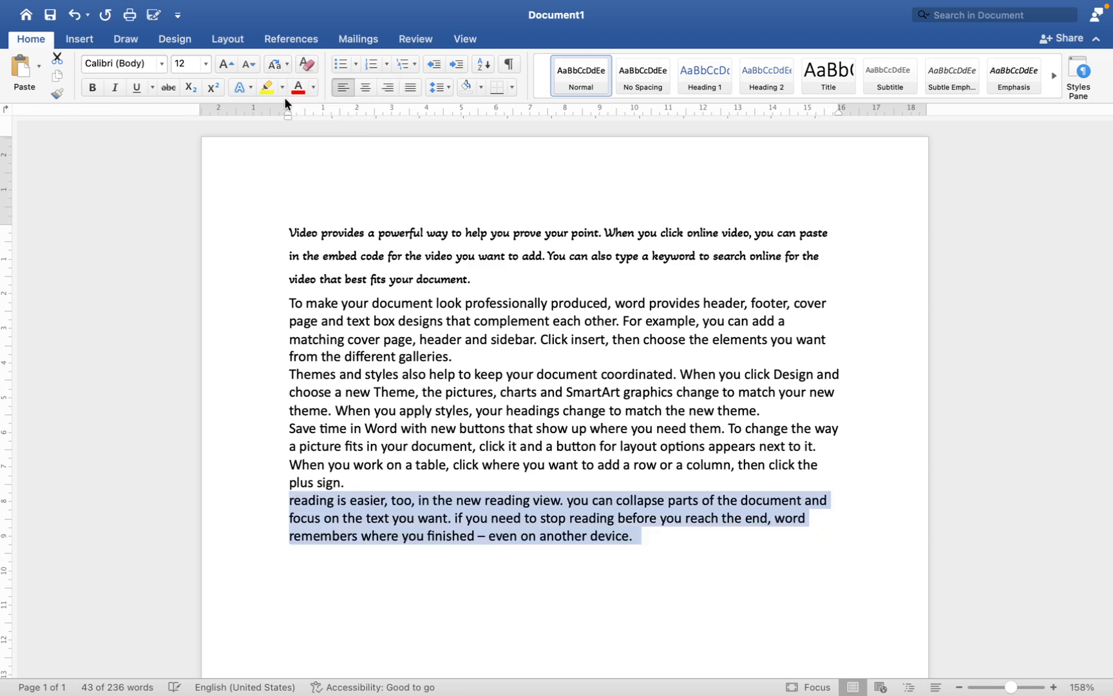
pyautogui.click(281, 63)
pyautogui.click(284, 85)
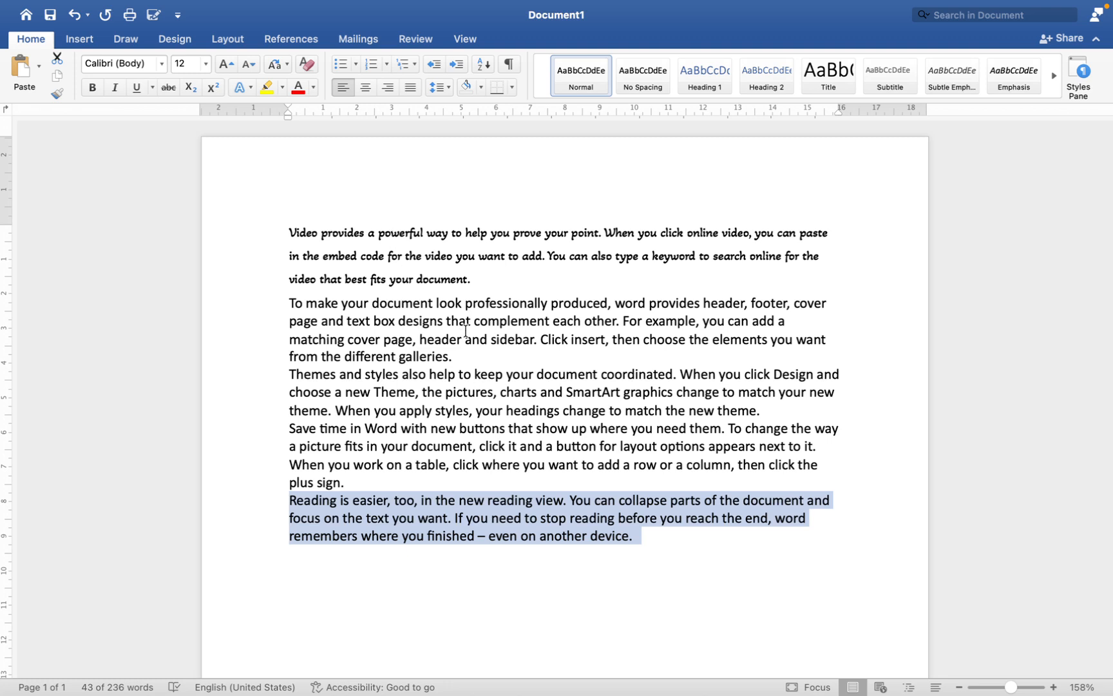
# Step: Colour the first paragraph's text red and enlarge it to 11 pt, then clear all of its formatting
pyautogui.click(472, 279)
pyautogui.moveTo(472, 279); pyautogui.dragTo(285, 226)
pyautogui.click(298, 89)
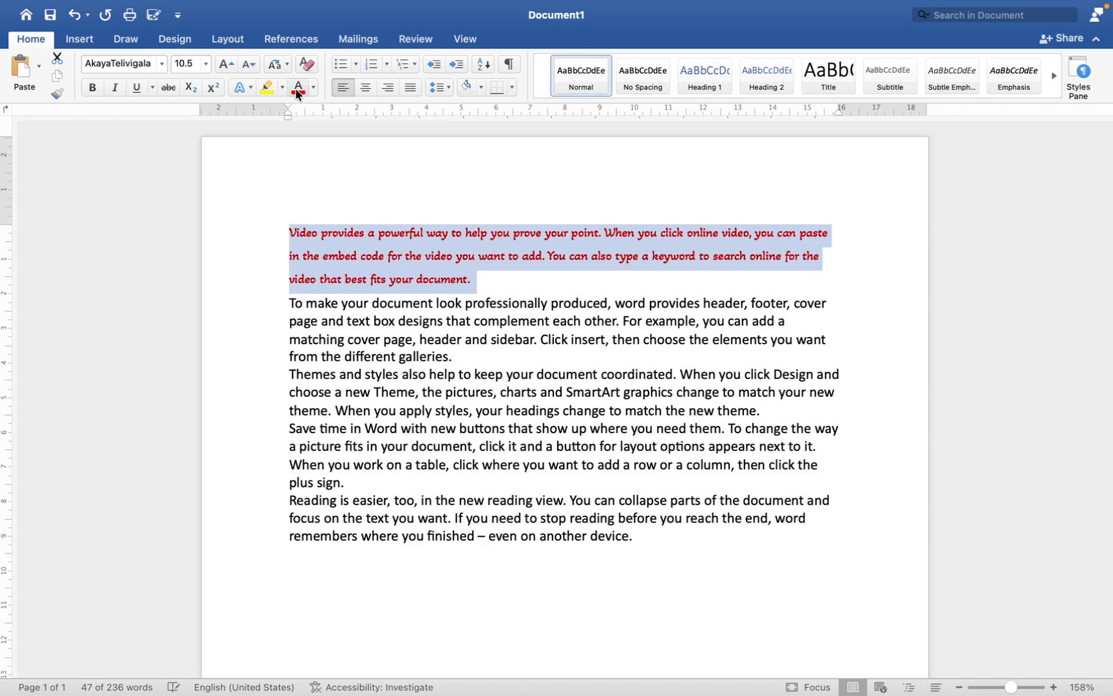
pyautogui.click(223, 64)
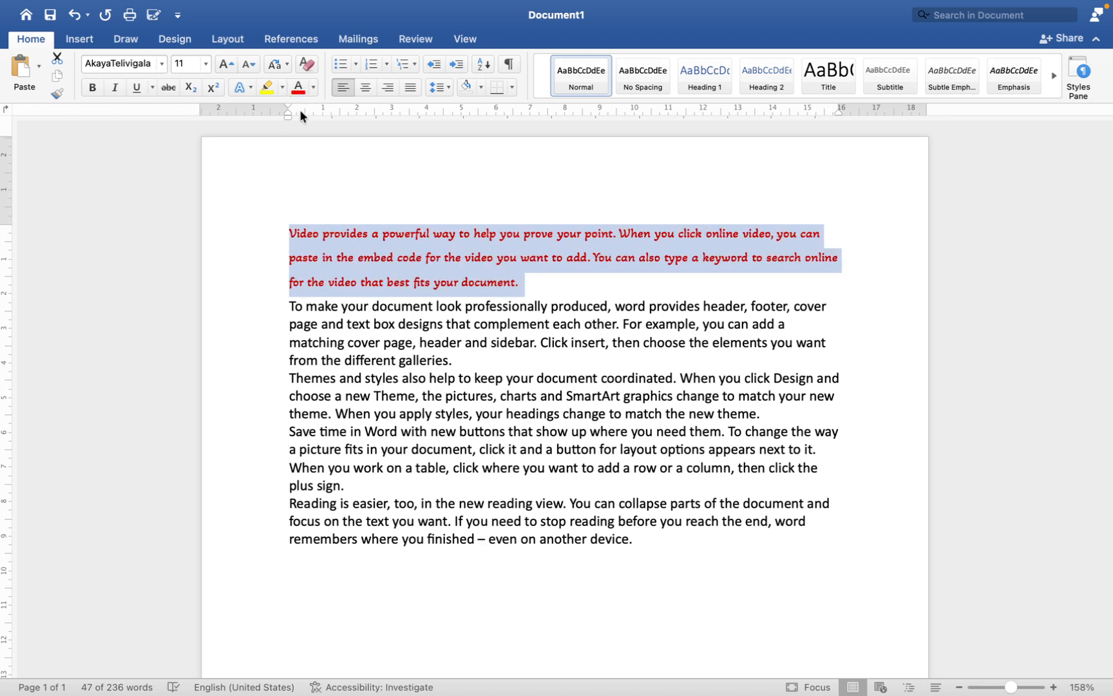
pyautogui.click(306, 64)
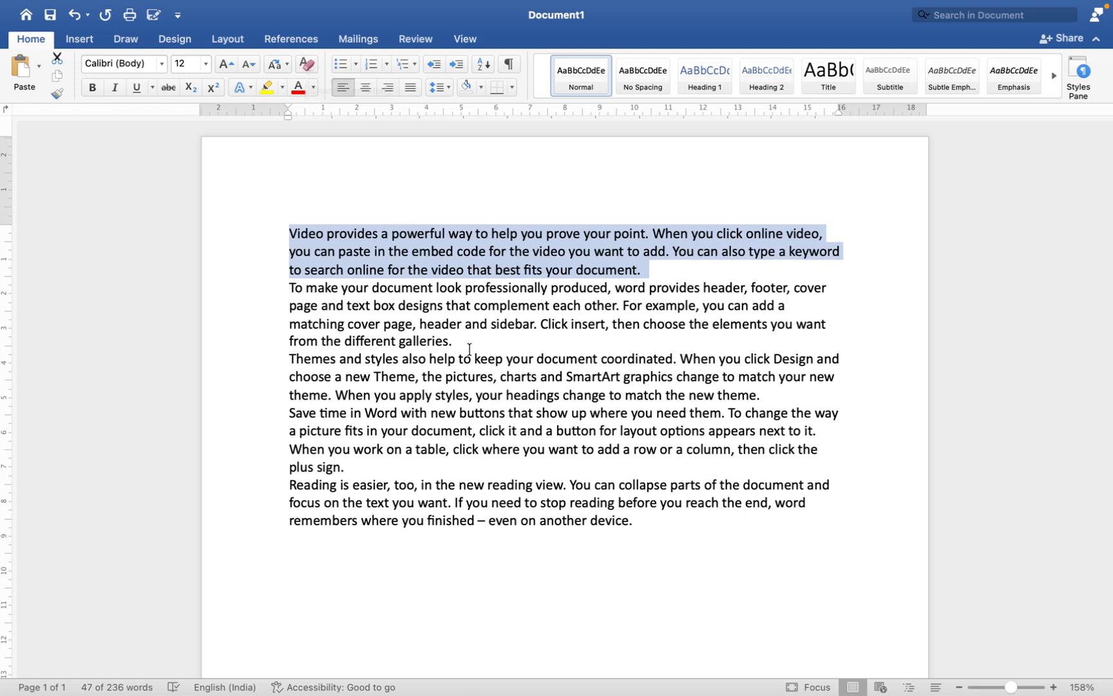
# Step: Set the second paragraph in Times New Roman at 16 pt
pyautogui.moveTo(459, 342); pyautogui.dragTo(290, 288)
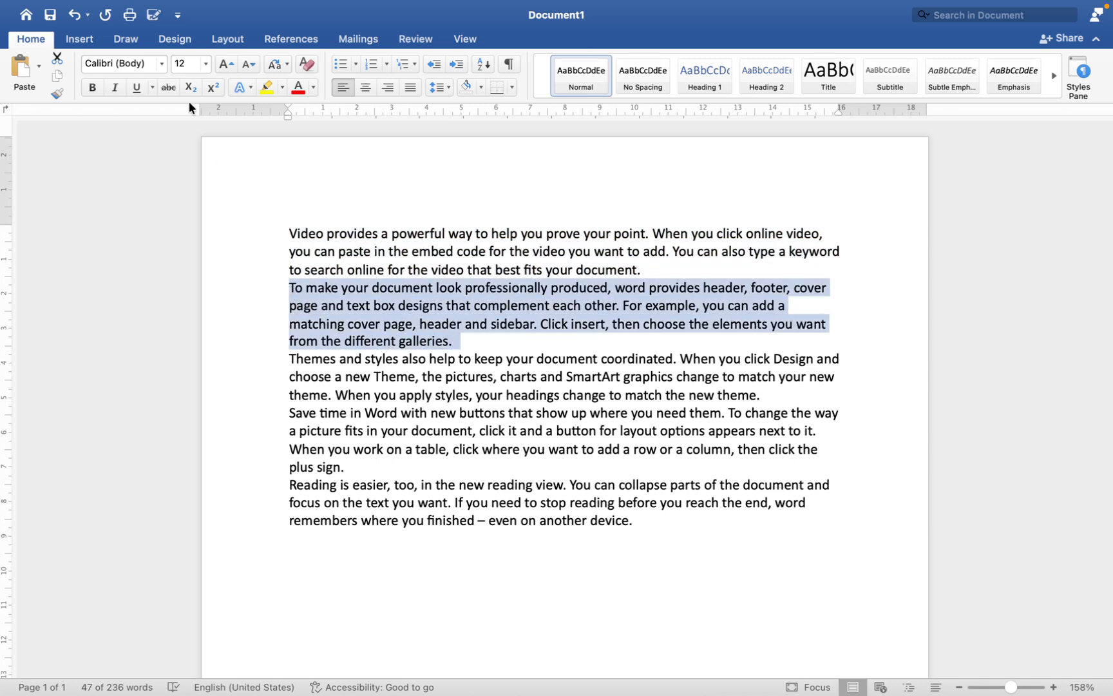
pyautogui.click(161, 63)
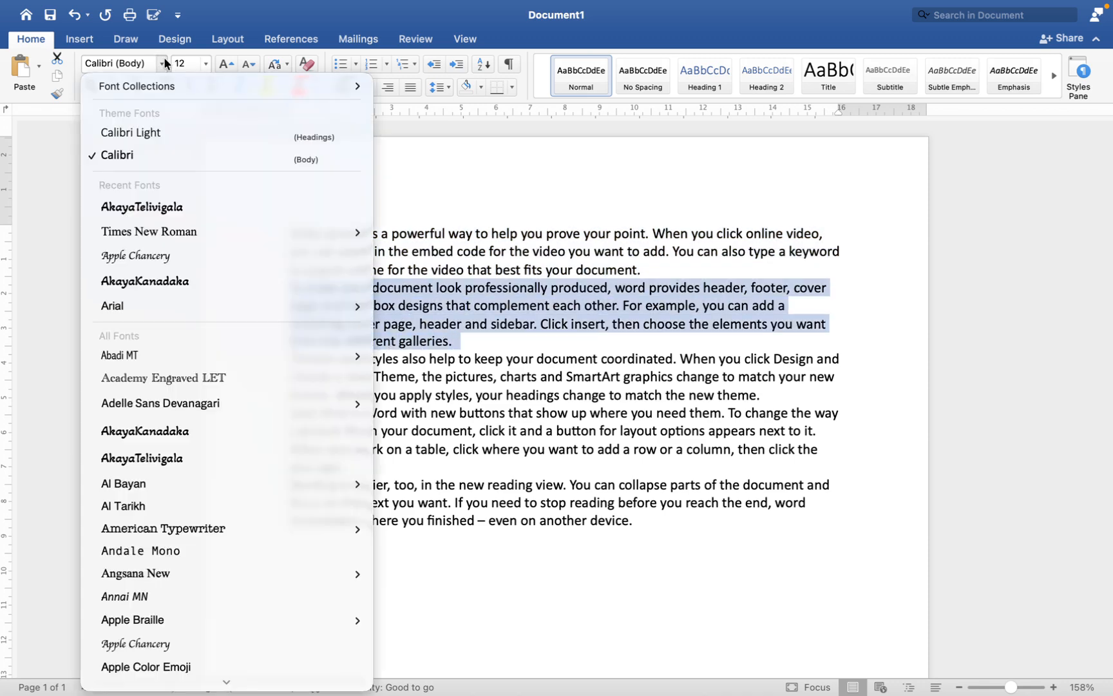
pyautogui.click(151, 232)
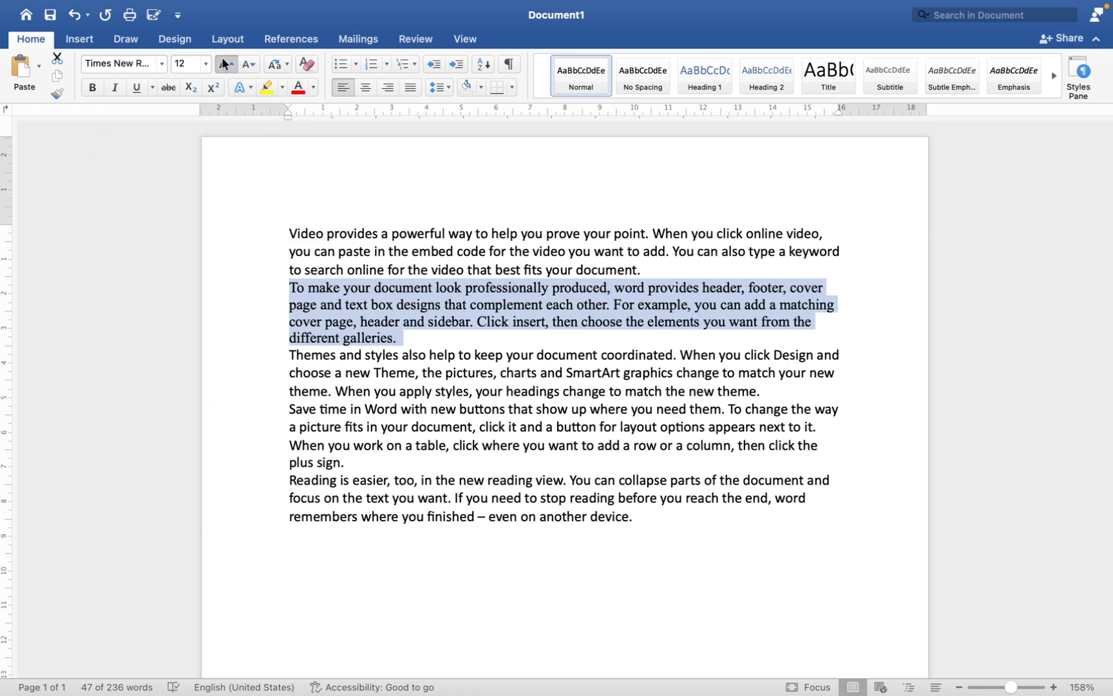
pyautogui.click(222, 59)
pyautogui.click(221, 60)
# Step: Apply bold, italic, underline and strikethrough to the second paragraph, then clear all of its formatting
pyautogui.click(94, 88)
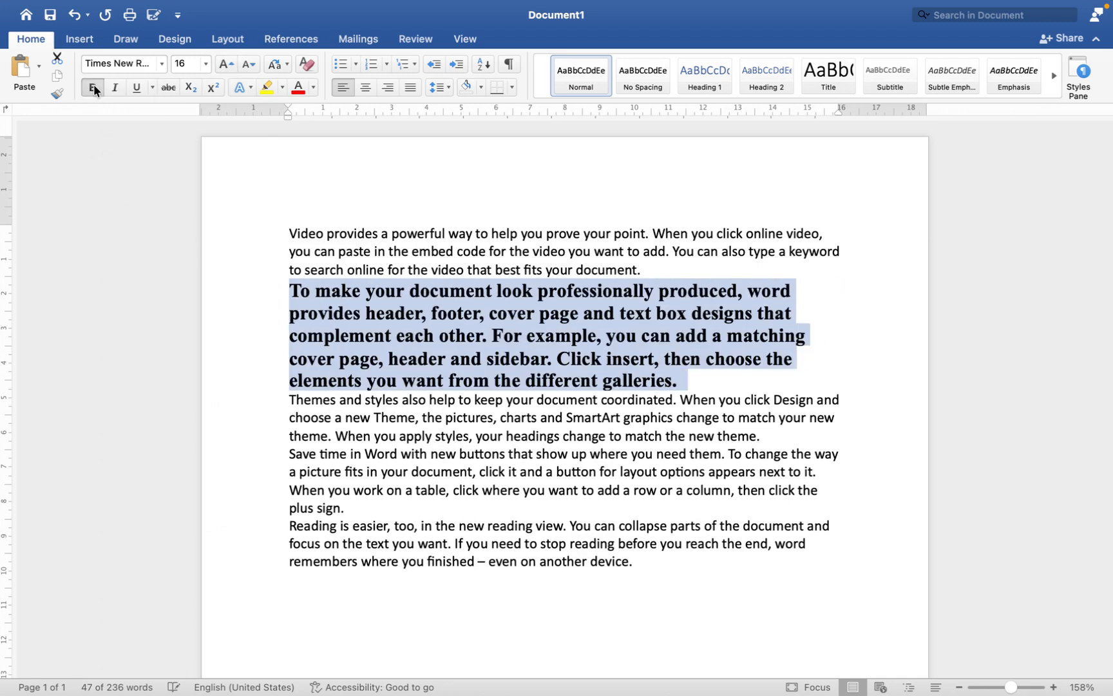
pyautogui.click(114, 89)
pyautogui.click(137, 87)
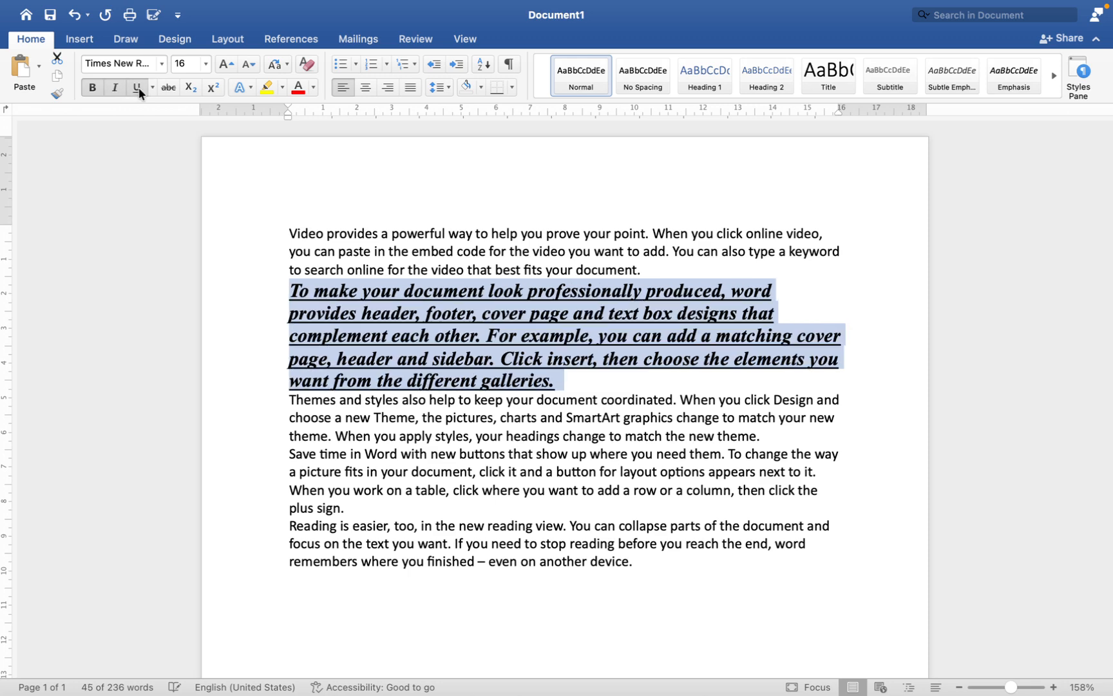
pyautogui.click(168, 88)
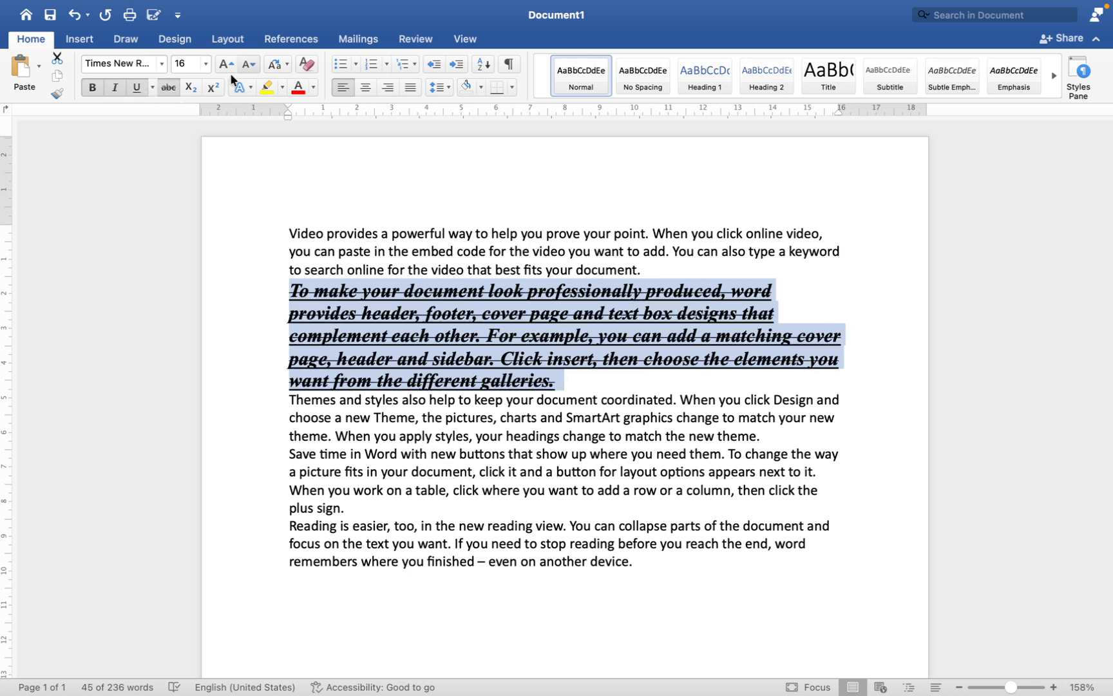
pyautogui.click(306, 64)
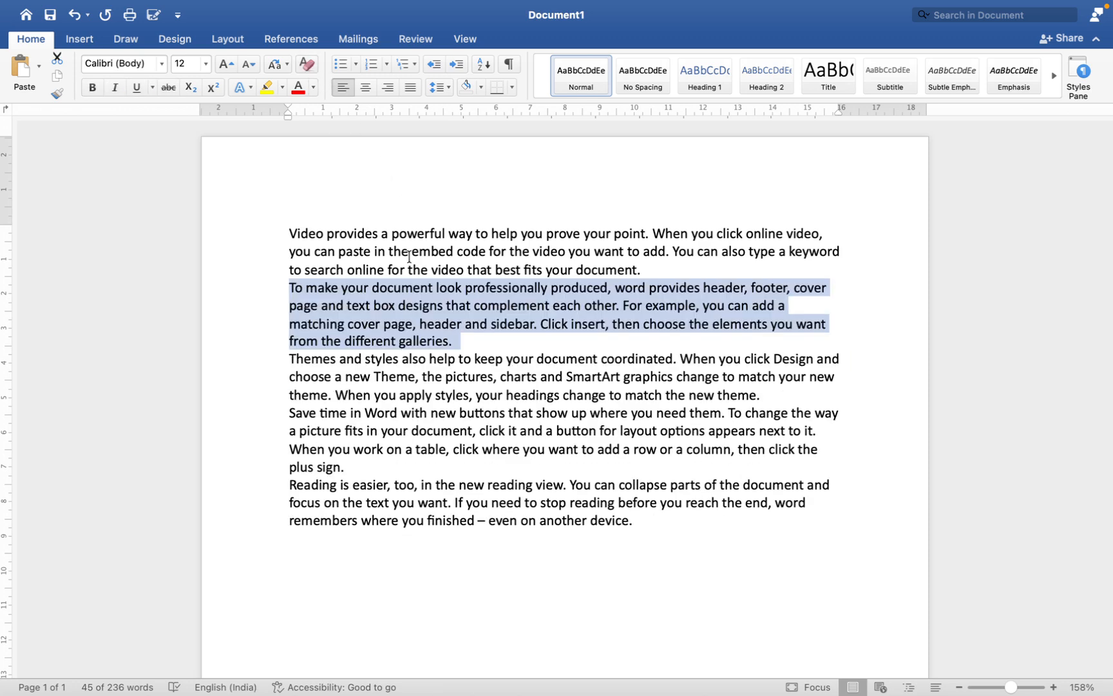
# Step: Highlight the second paragraph in yellow, then remove the highlight by choosing No Colour
pyautogui.click(284, 90)
pyautogui.click(277, 139)
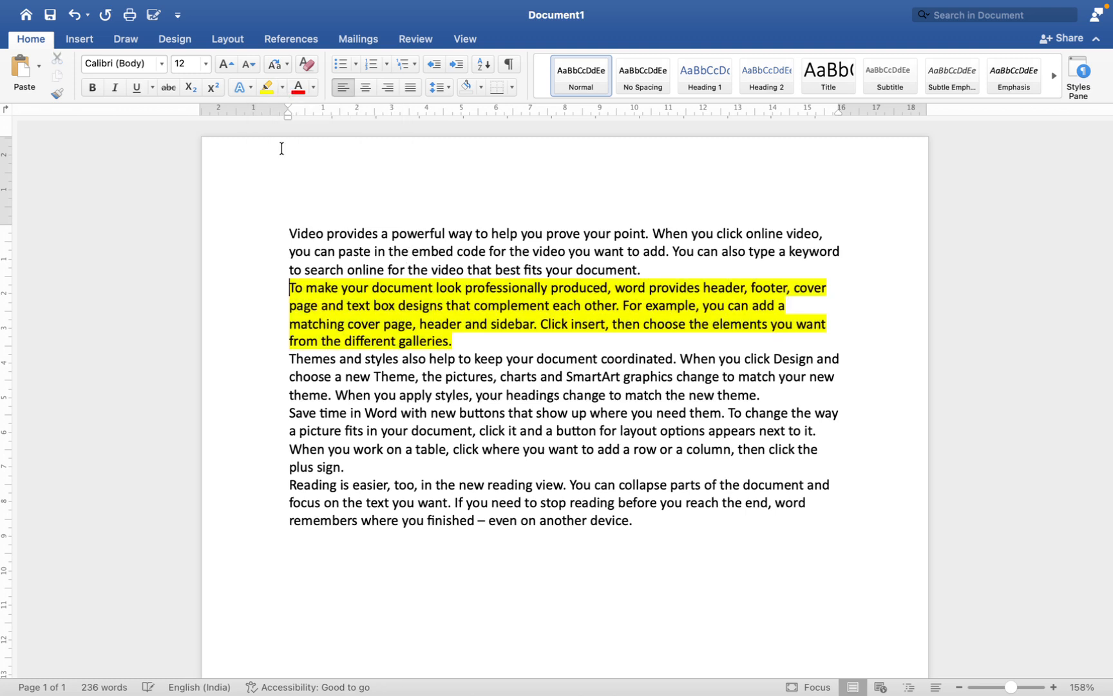
pyautogui.moveTo(467, 342); pyautogui.dragTo(289, 288)
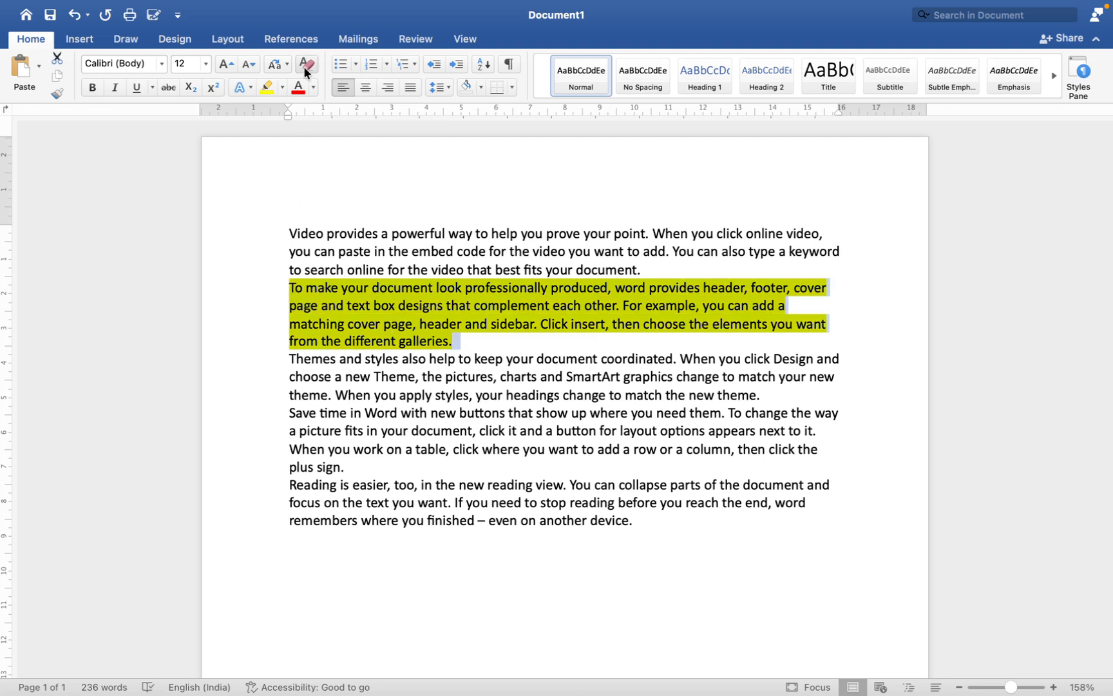
pyautogui.click(280, 90)
pyautogui.click(313, 116)
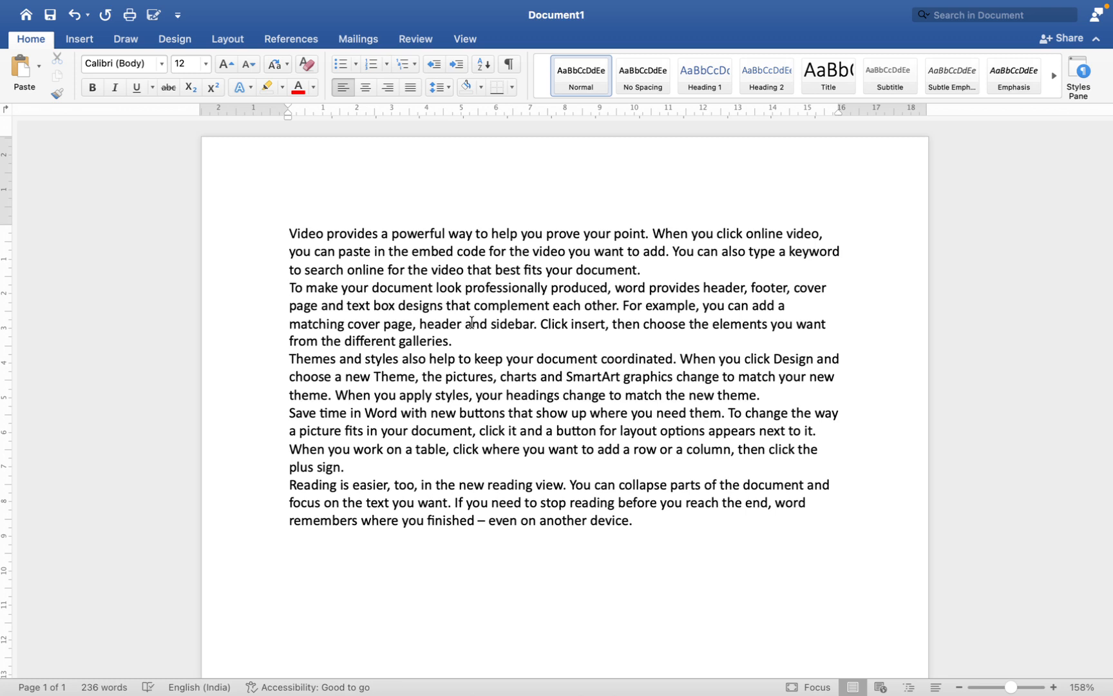
# Step: Examine the available text highlight colours and the font colour choices for the first paragraph
pyautogui.click(283, 87)
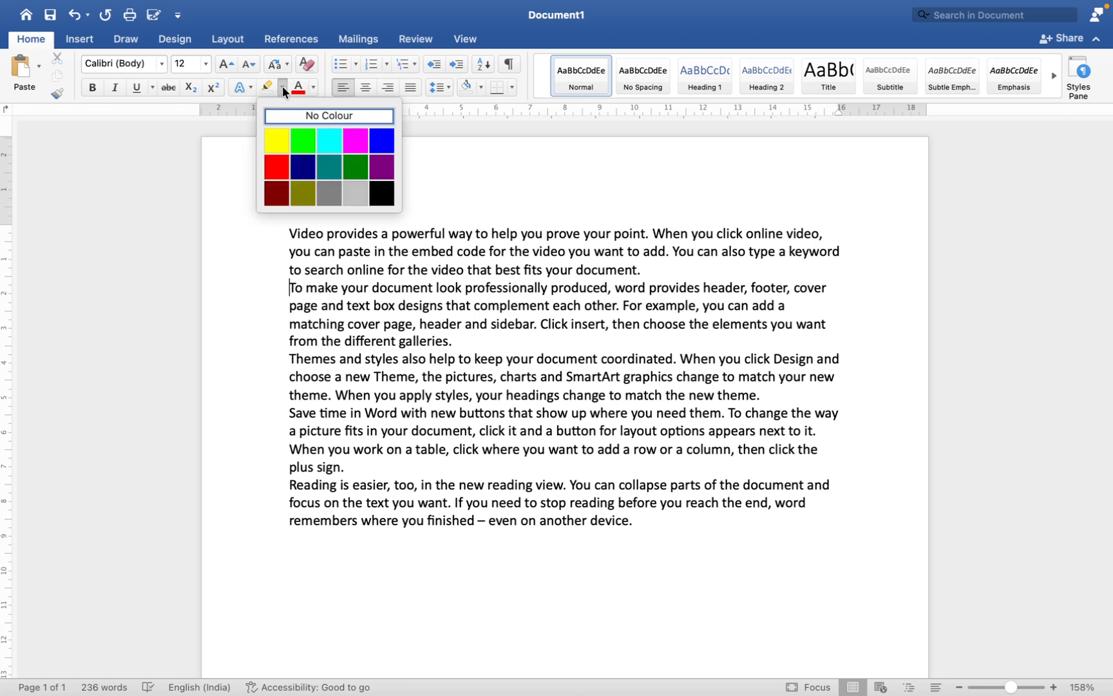
pyautogui.click(443, 298)
pyautogui.moveTo(656, 273); pyautogui.dragTo(313, 206)
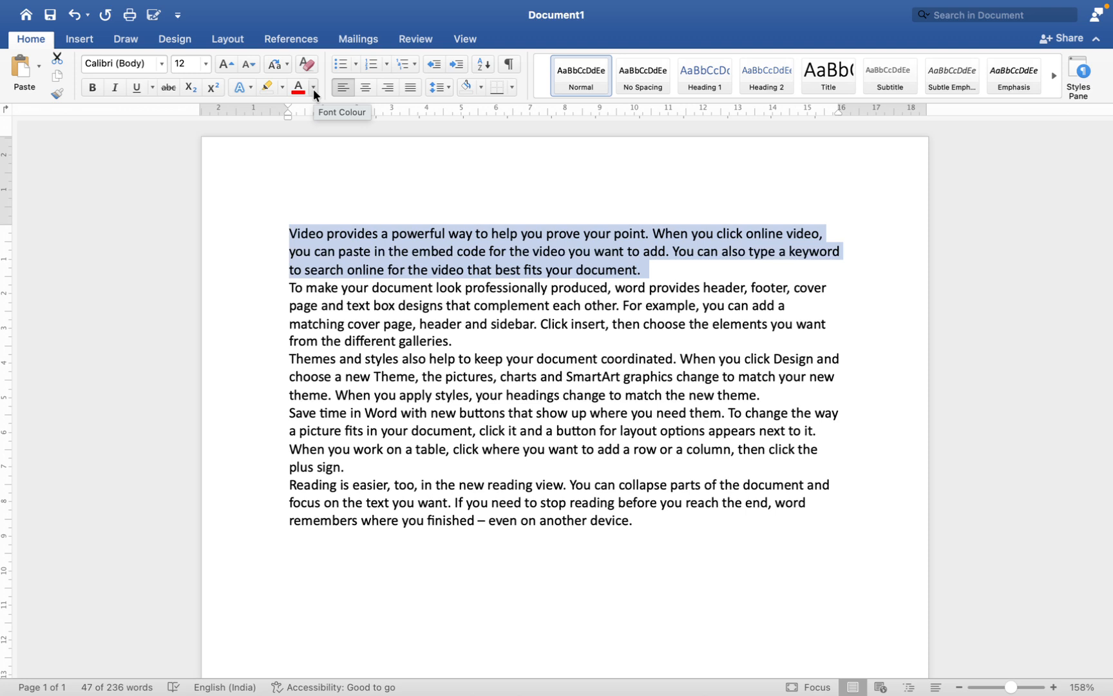
pyautogui.click(314, 91)
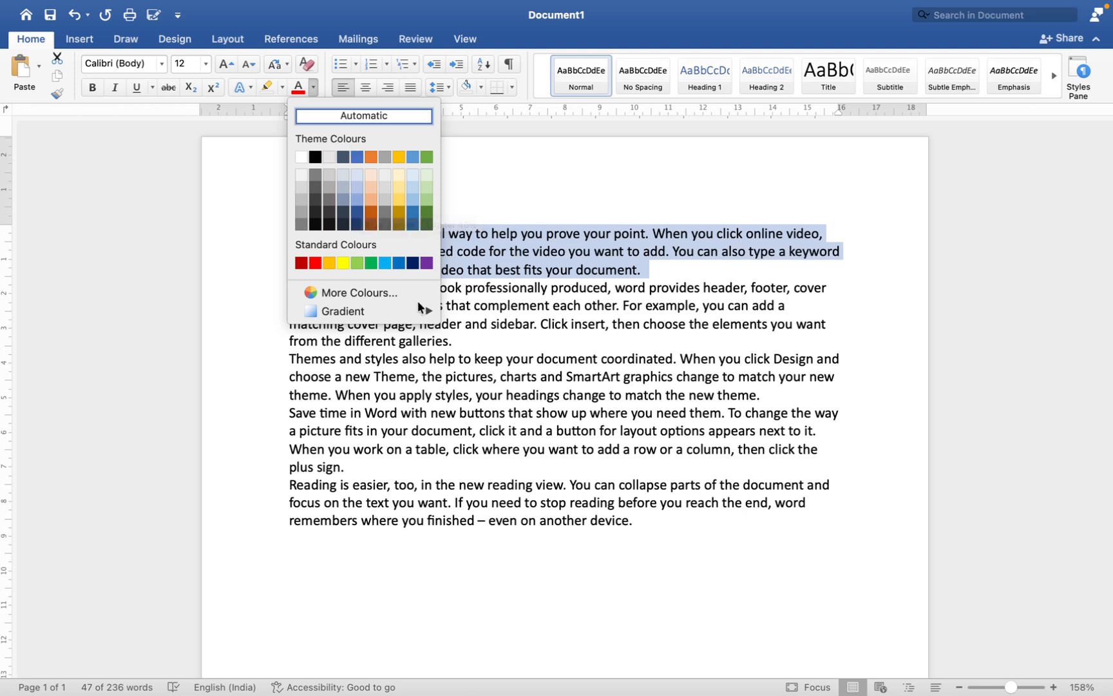
pyautogui.click(497, 319)
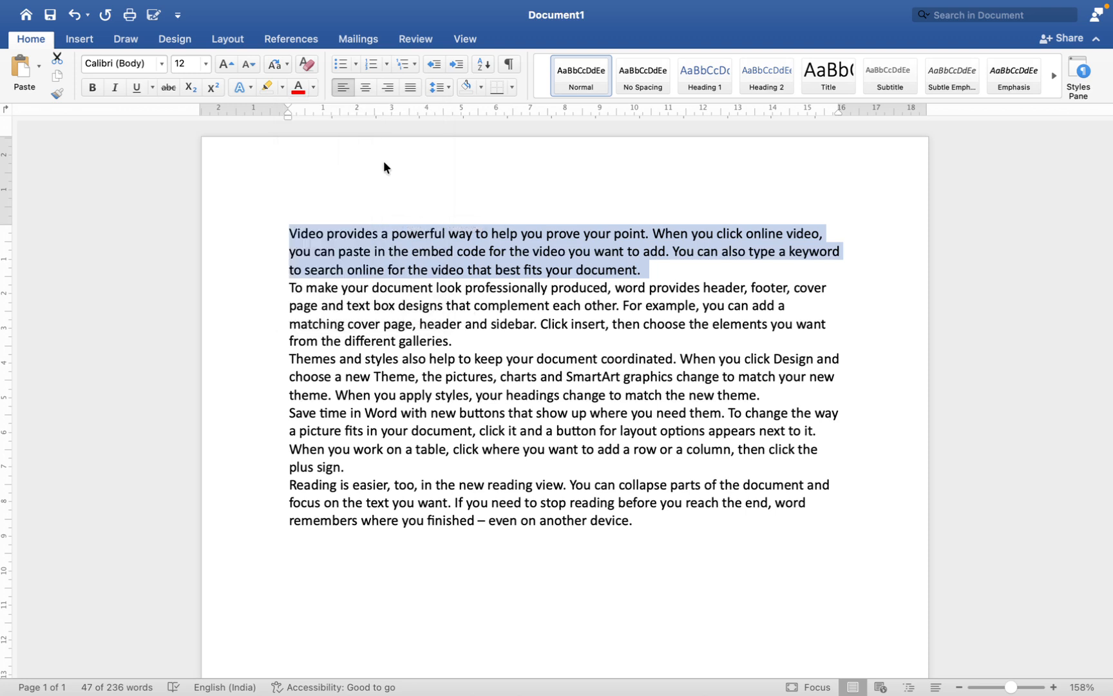
pyautogui.click(284, 84)
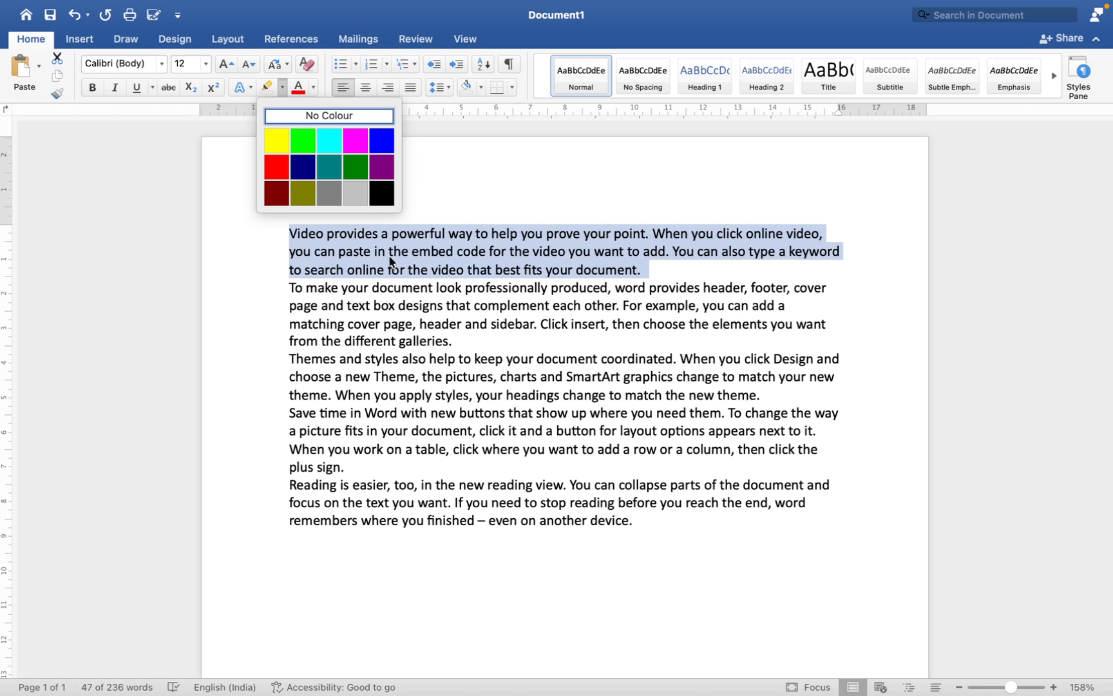
pyautogui.click(436, 273)
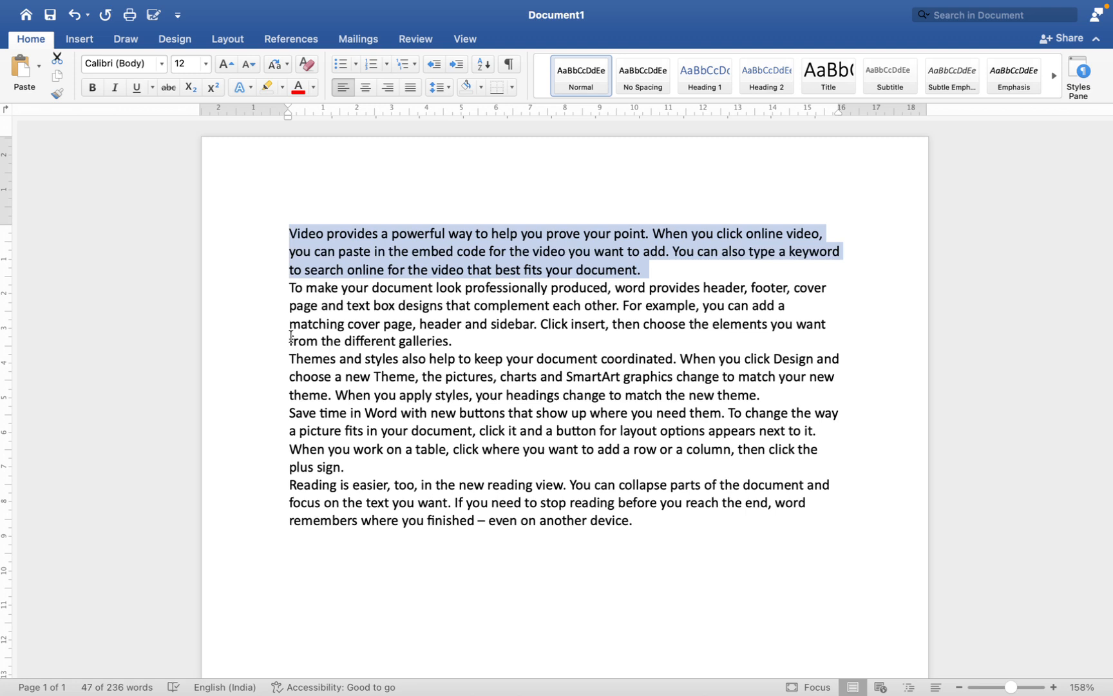
# Step: Highlight the text from "matching cover page" through "choose a new Theme, the" in yellow
pyautogui.moveTo(289, 327); pyautogui.dragTo(444, 377)
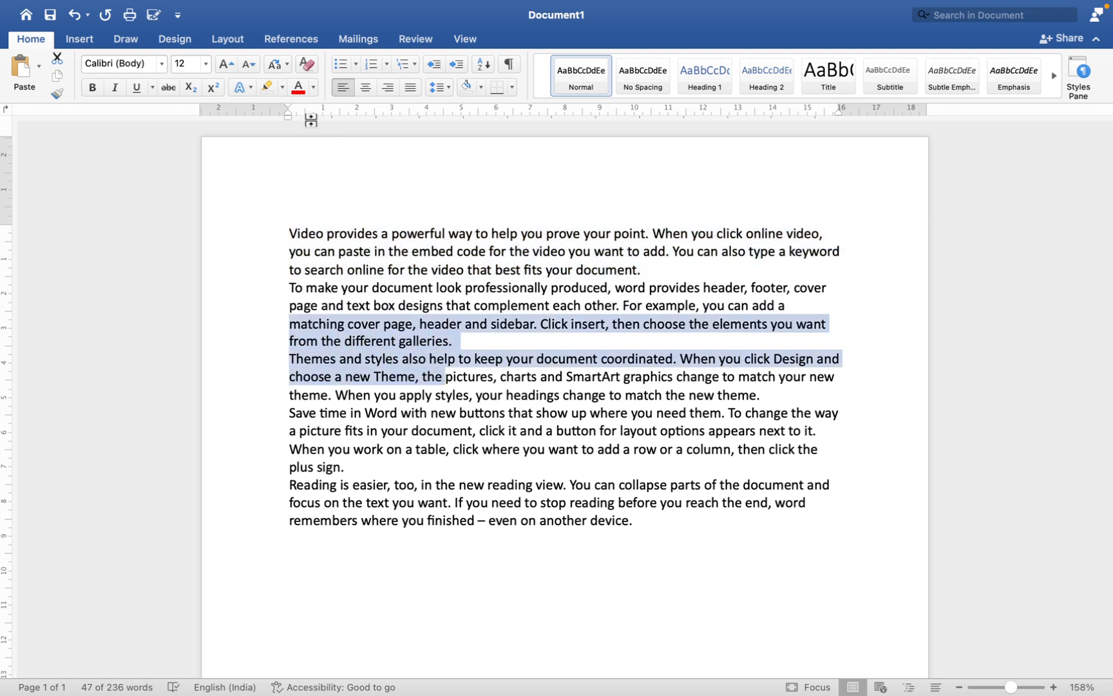
pyautogui.click(281, 87)
pyautogui.click(284, 134)
pyautogui.click(419, 359)
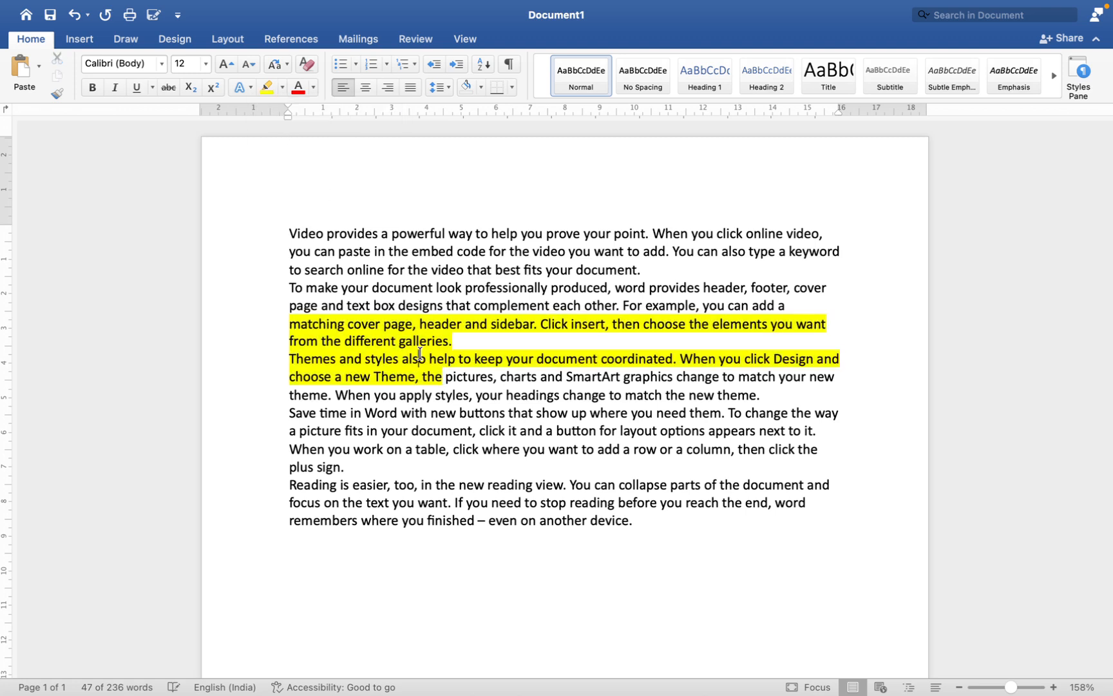
# Step: Remove the yellow highlight from only the words "matching cover page"
pyautogui.moveTo(289, 324); pyautogui.dragTo(413, 324)
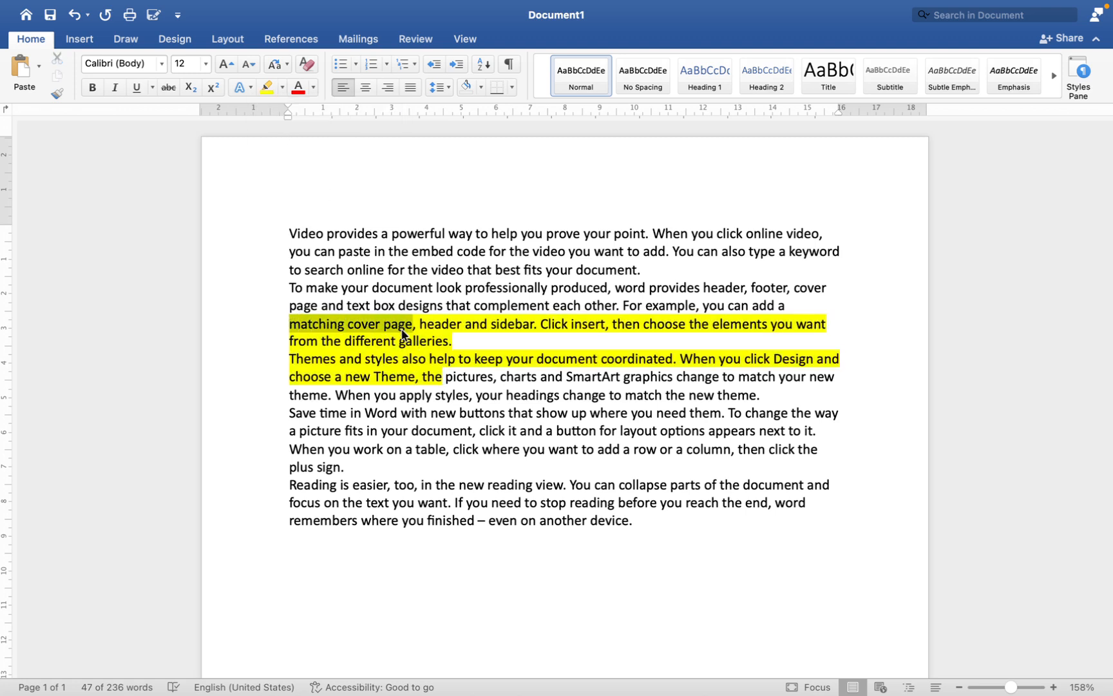
pyautogui.click(281, 88)
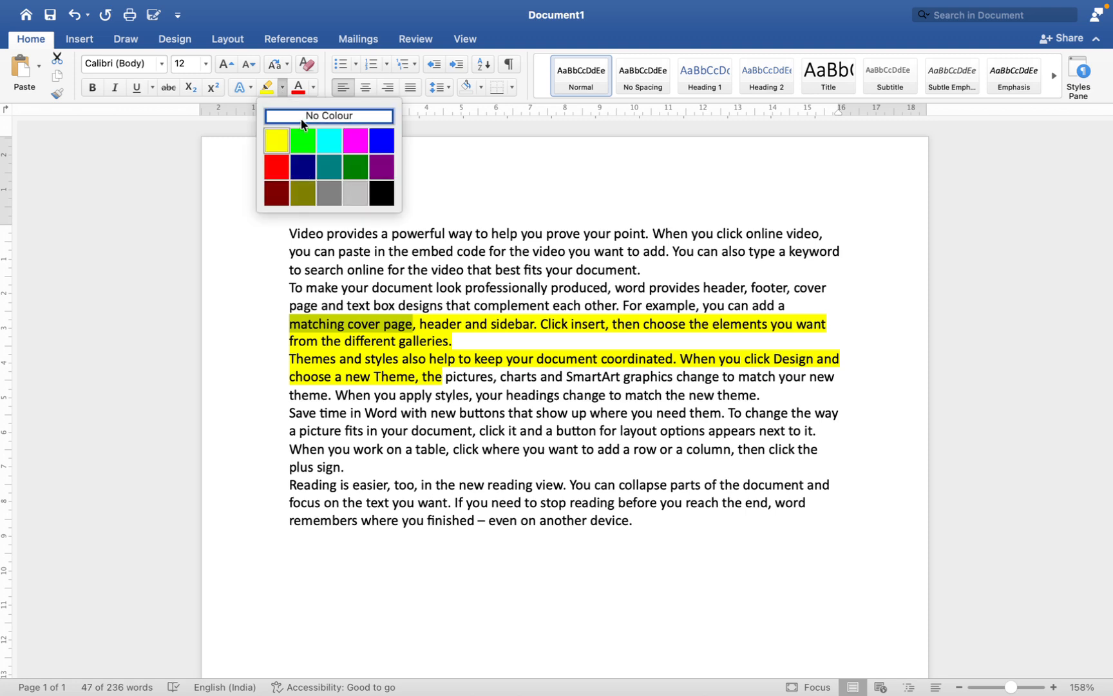
pyautogui.click(300, 118)
pyautogui.click(410, 342)
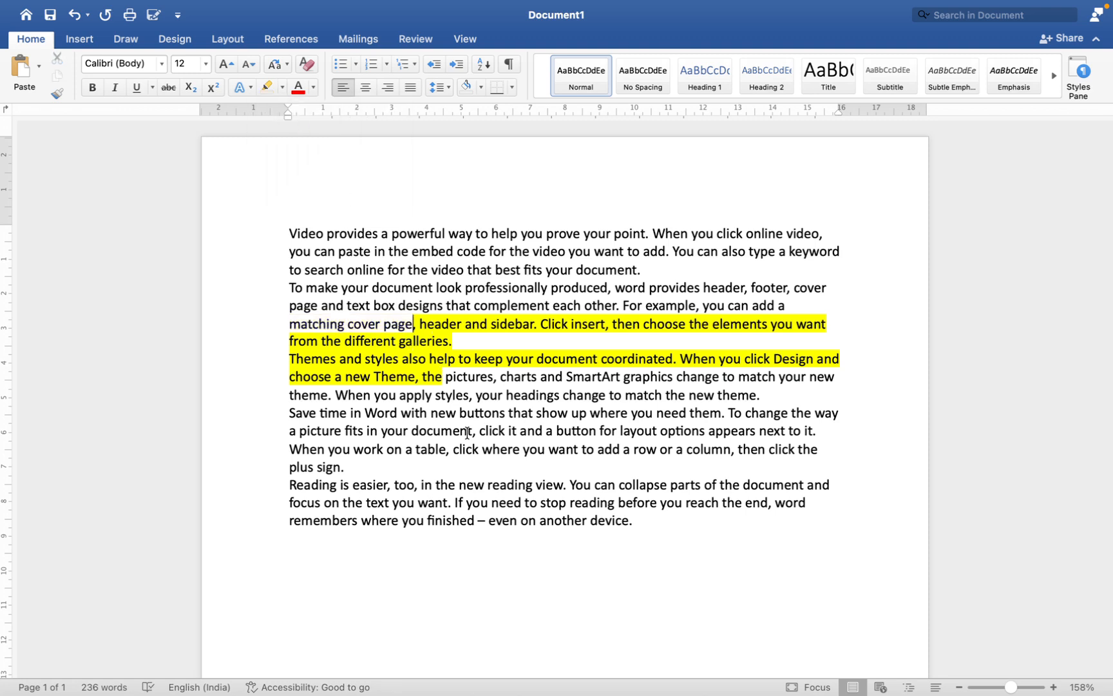
# Step: Remove the remaining yellow highlight from the second and third paragraphs and clear the selection
pyautogui.moveTo(449, 398); pyautogui.dragTo(319, 322)
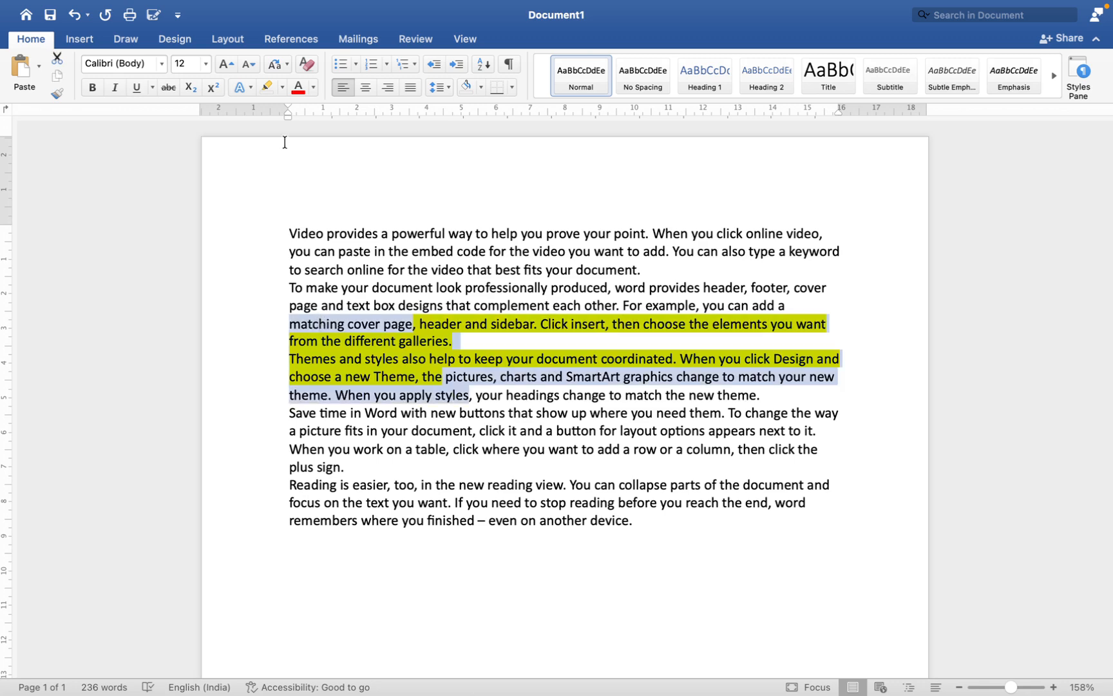
pyautogui.click(282, 88)
pyautogui.click(286, 118)
pyautogui.click(478, 305)
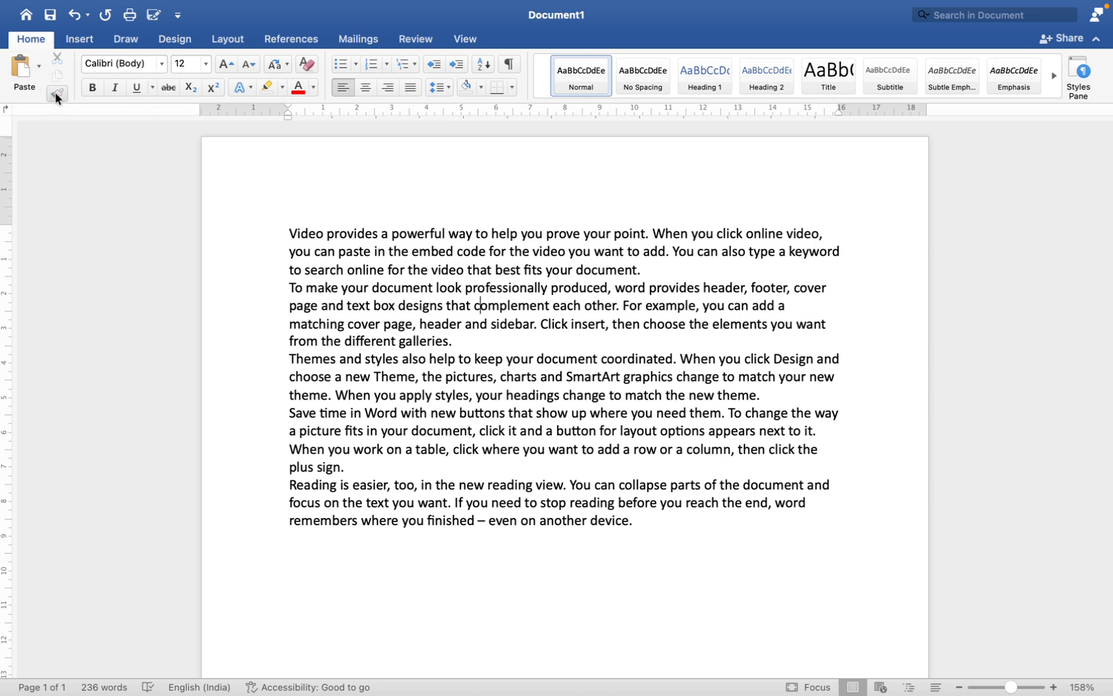
# Step: Format the first paragraph in Times New Roman at 14 pt with red font colour
pyautogui.moveTo(663, 270); pyautogui.dragTo(289, 232)
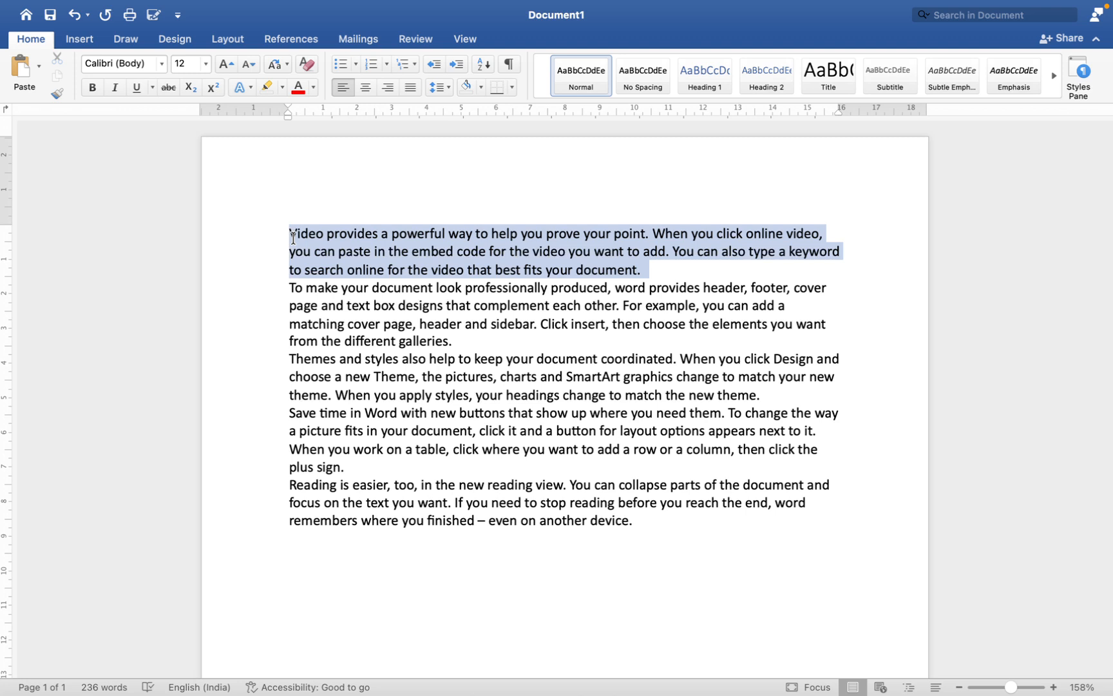
pyautogui.click(163, 65)
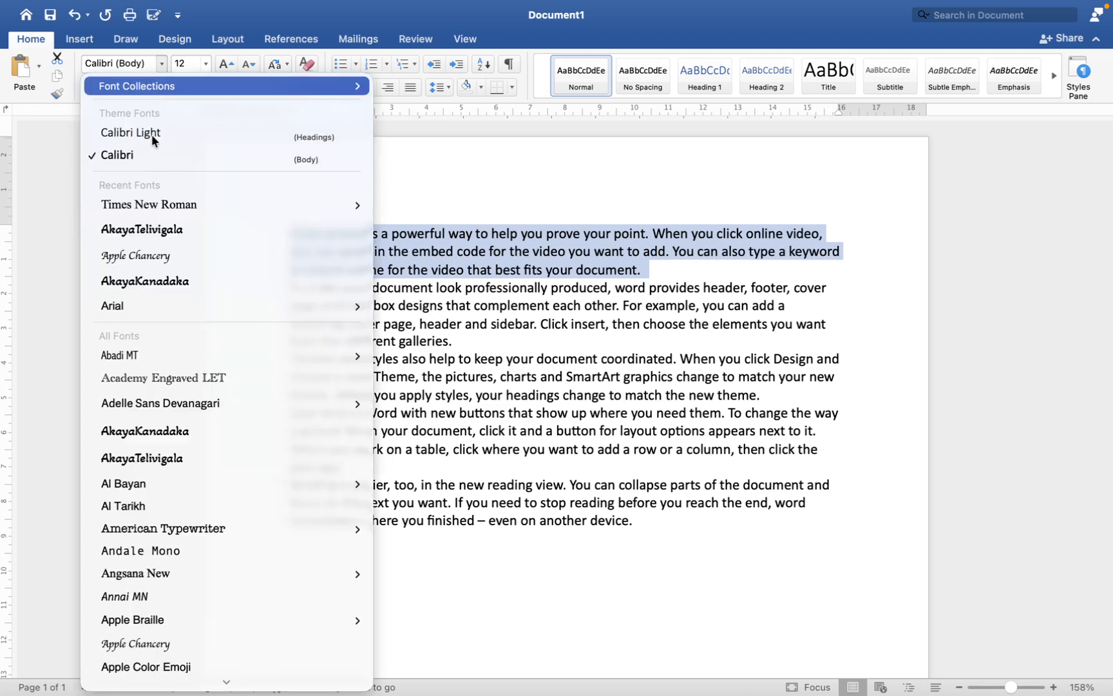
pyautogui.click(153, 205)
pyautogui.click(221, 64)
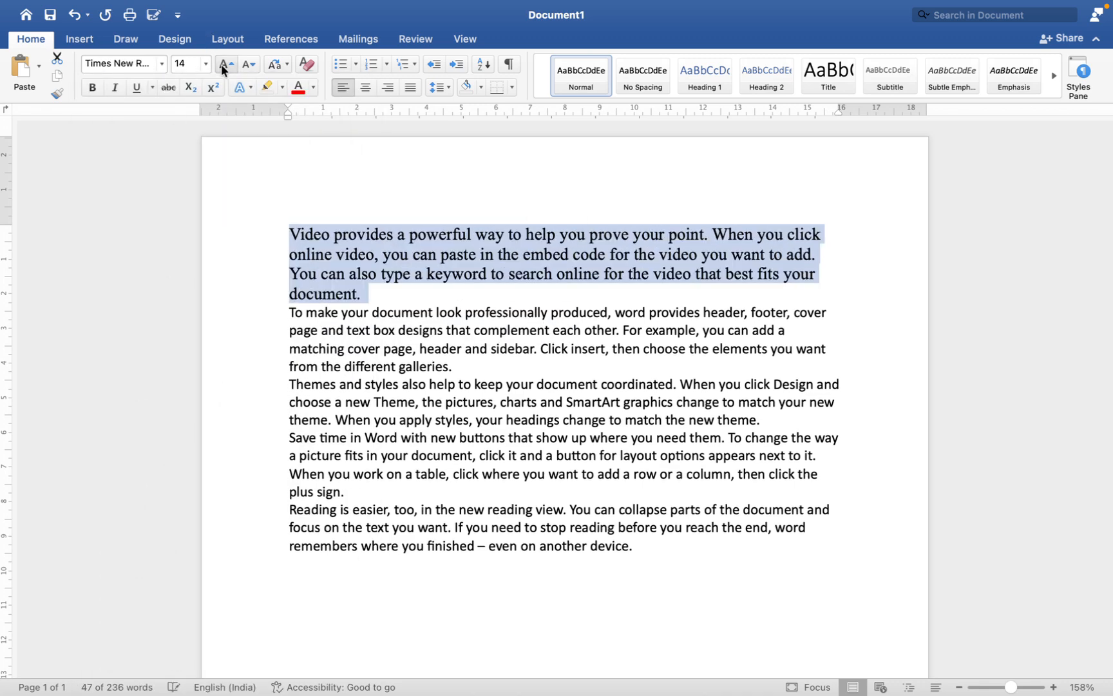
pyautogui.click(297, 89)
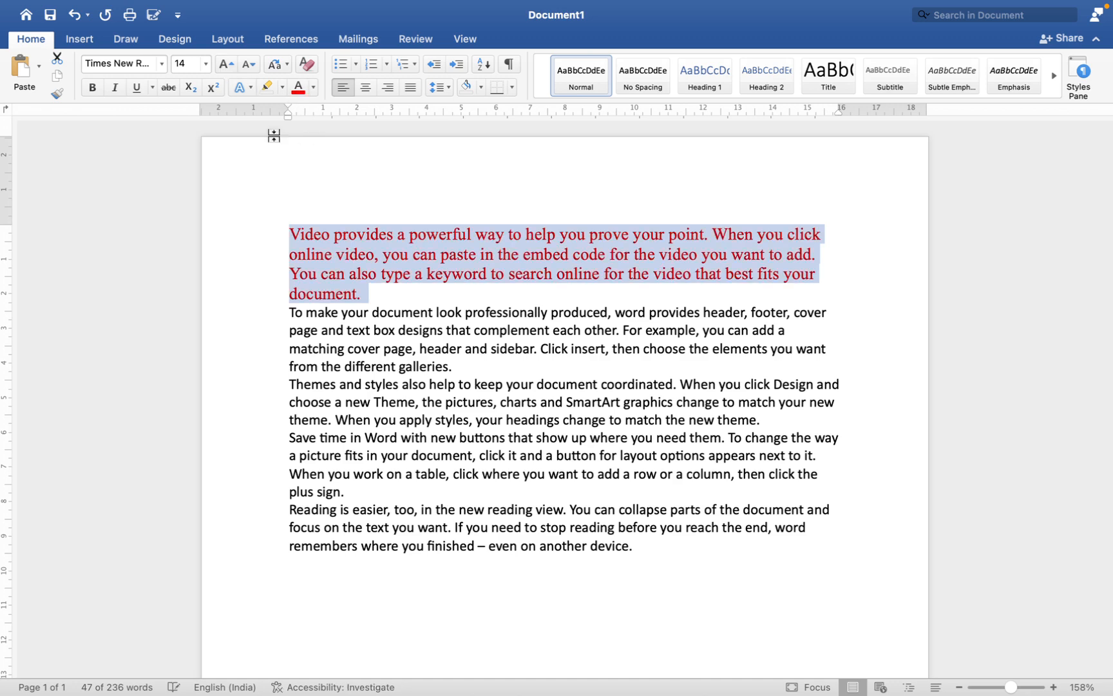
# Step: Italicize the first paragraph and clear the selection
pyautogui.click(116, 89)
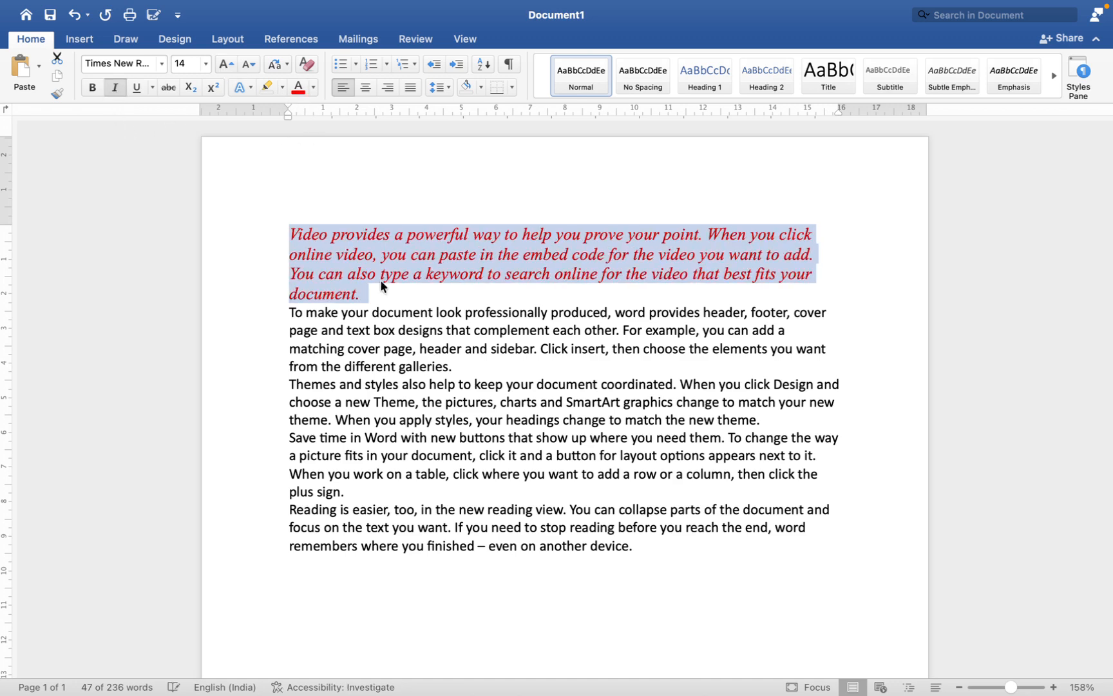
pyautogui.moveTo(289, 385); pyautogui.dragTo(768, 419)
pyautogui.click(553, 317)
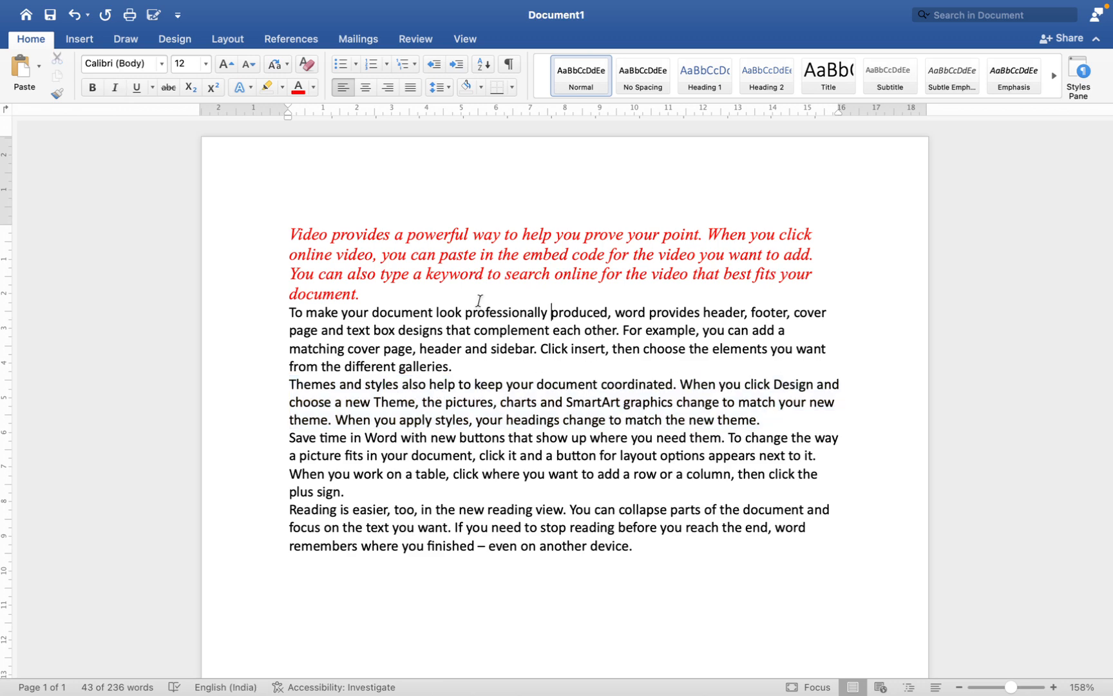
# Step: Copy the first paragraph's formatting to the third paragraph with Format Painter and clear the selection
pyautogui.moveTo(289, 234); pyautogui.dragTo(382, 255)
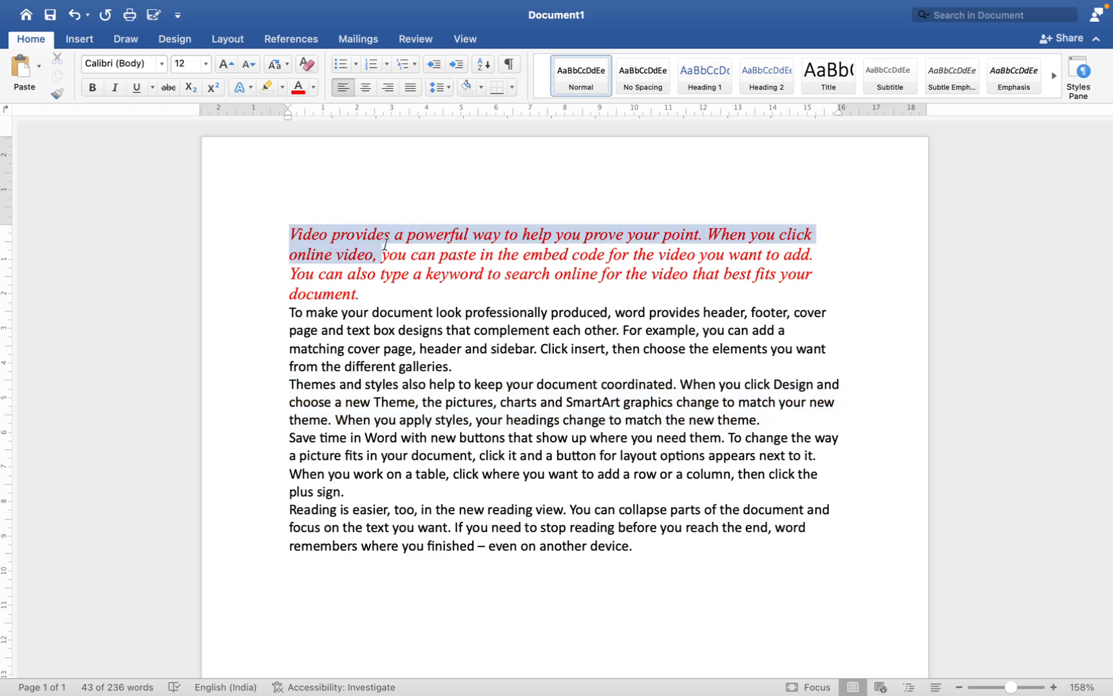
pyautogui.click(57, 95)
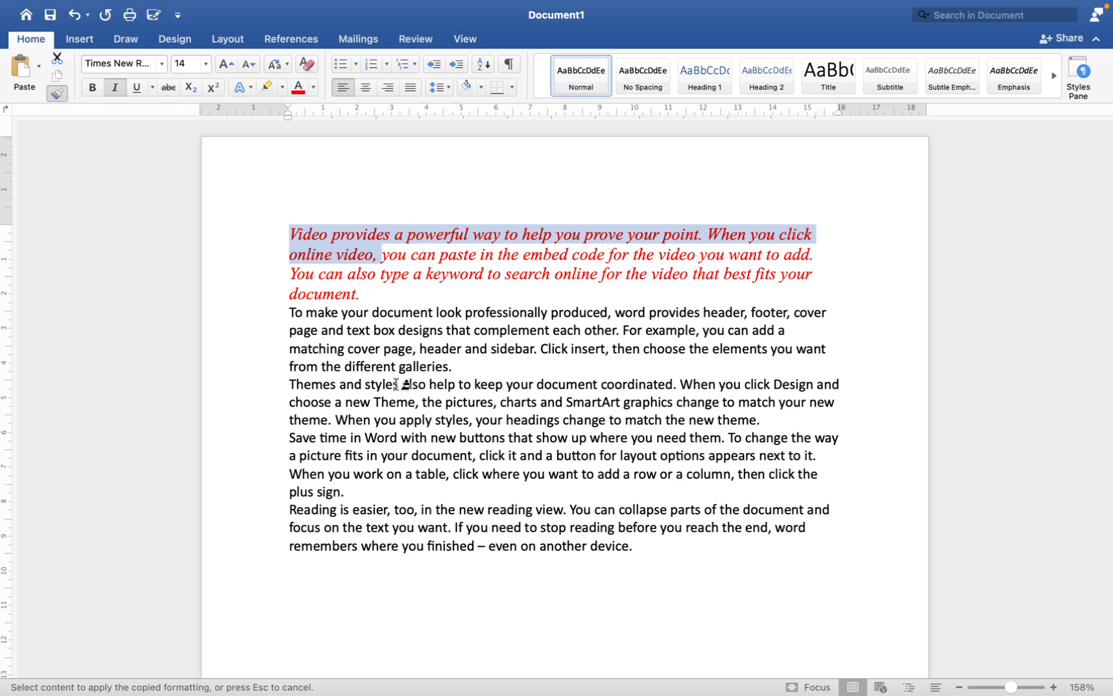
pyautogui.moveTo(288, 383)
pyautogui.mouseDown()
pyautogui.moveTo(627, 438)
pyautogui.moveTo(760, 421)
pyautogui.mouseUp()
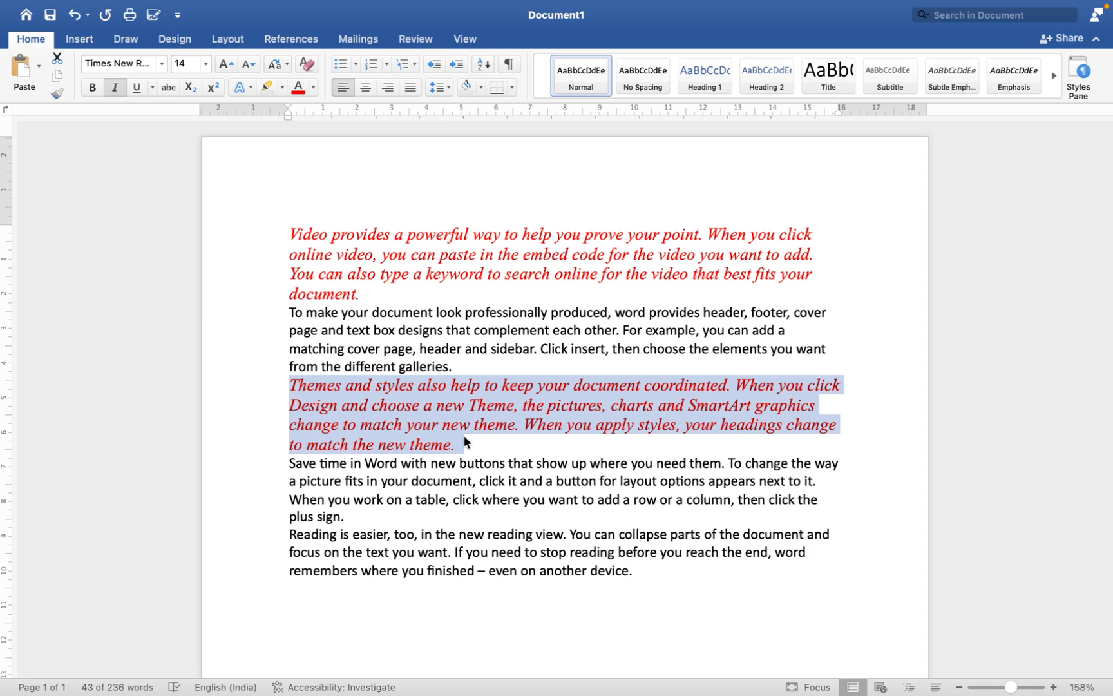
pyautogui.click(456, 406)
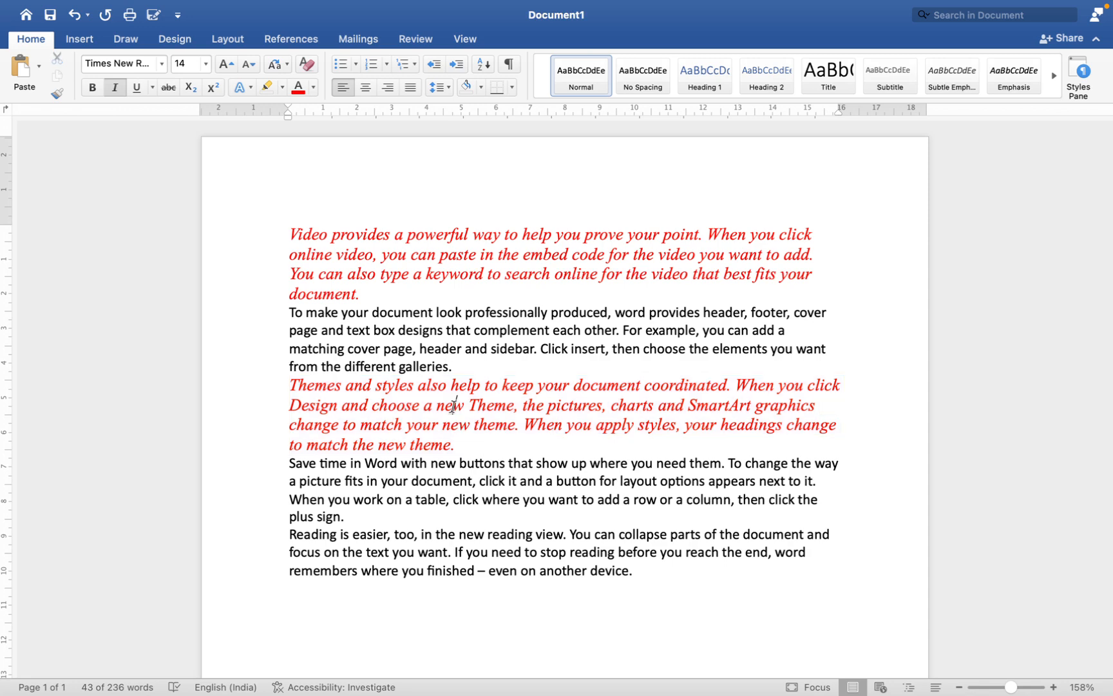
# Step: Apply the orange-outlined text effect to the fourth paragraph, starting "Save time in Word", and clear the selection
pyautogui.scroll(-3, 386, 380)
pyautogui.scroll(-1, 360, 357)
pyautogui.moveTo(289, 386); pyautogui.dragTo(351, 441)
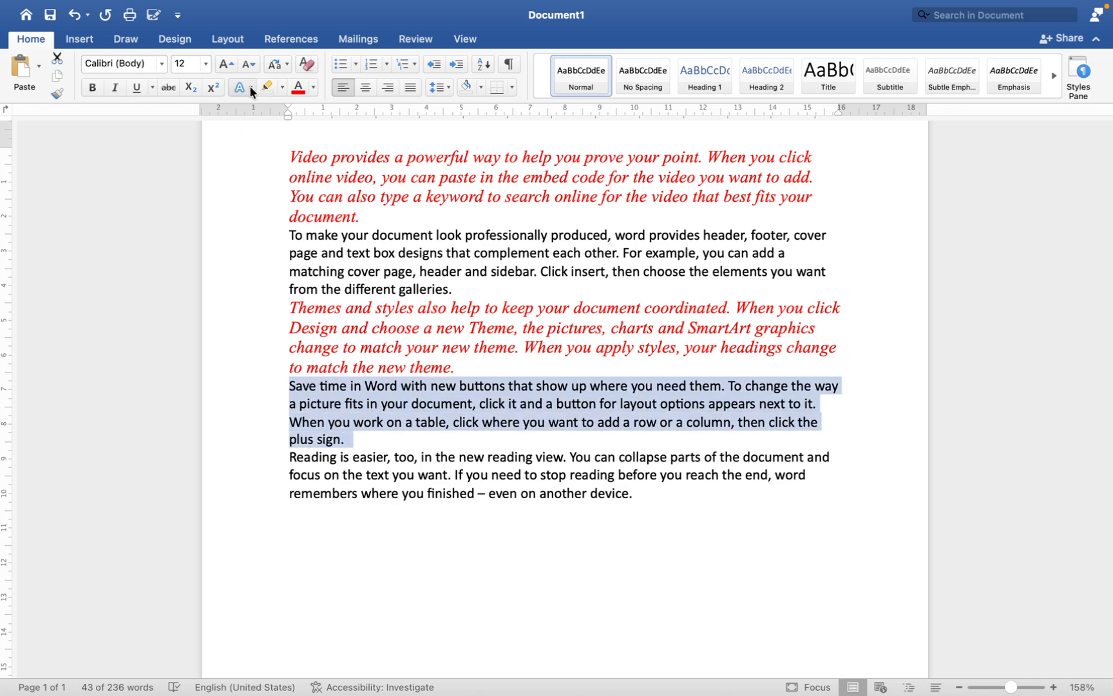
pyautogui.click(250, 87)
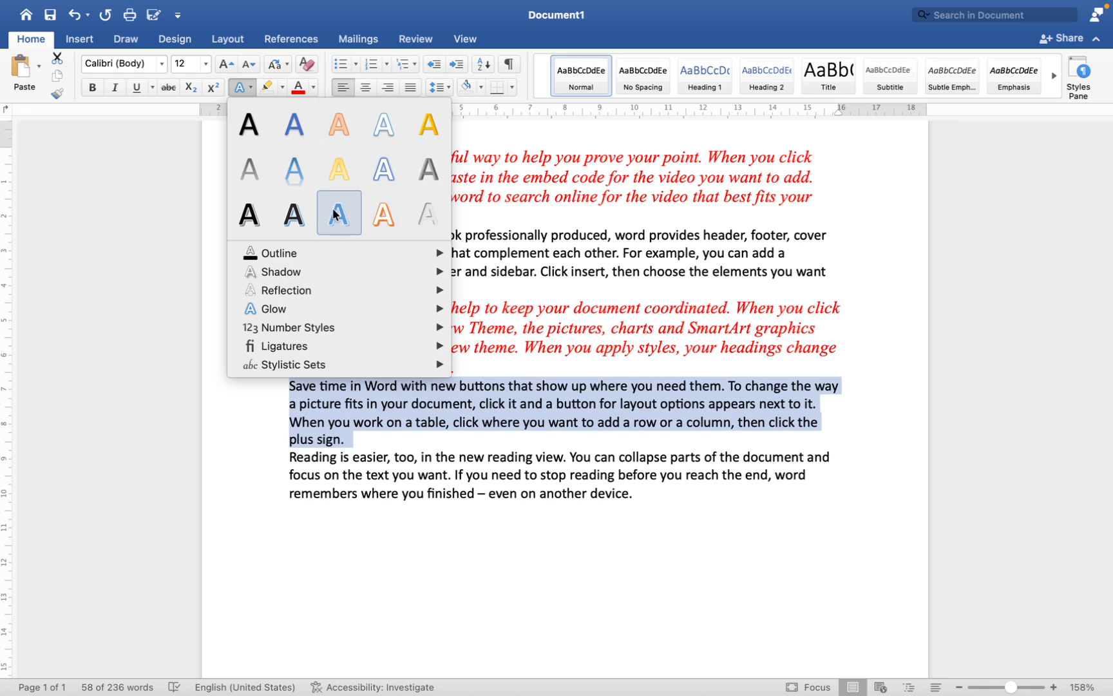
pyautogui.click(383, 213)
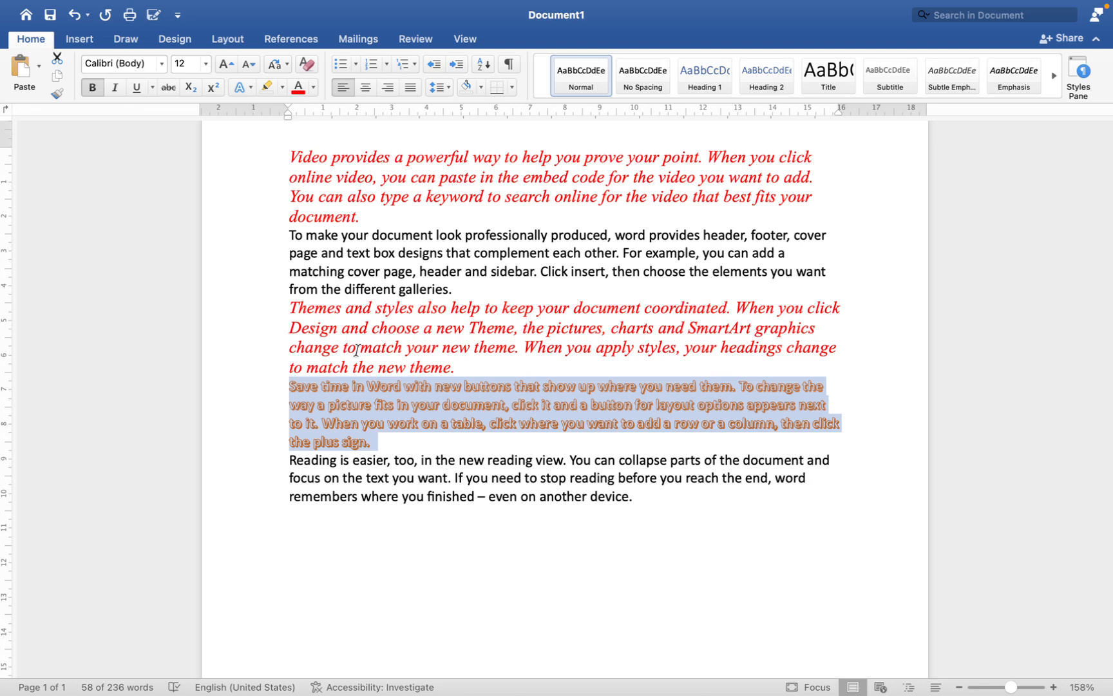
pyautogui.click(451, 389)
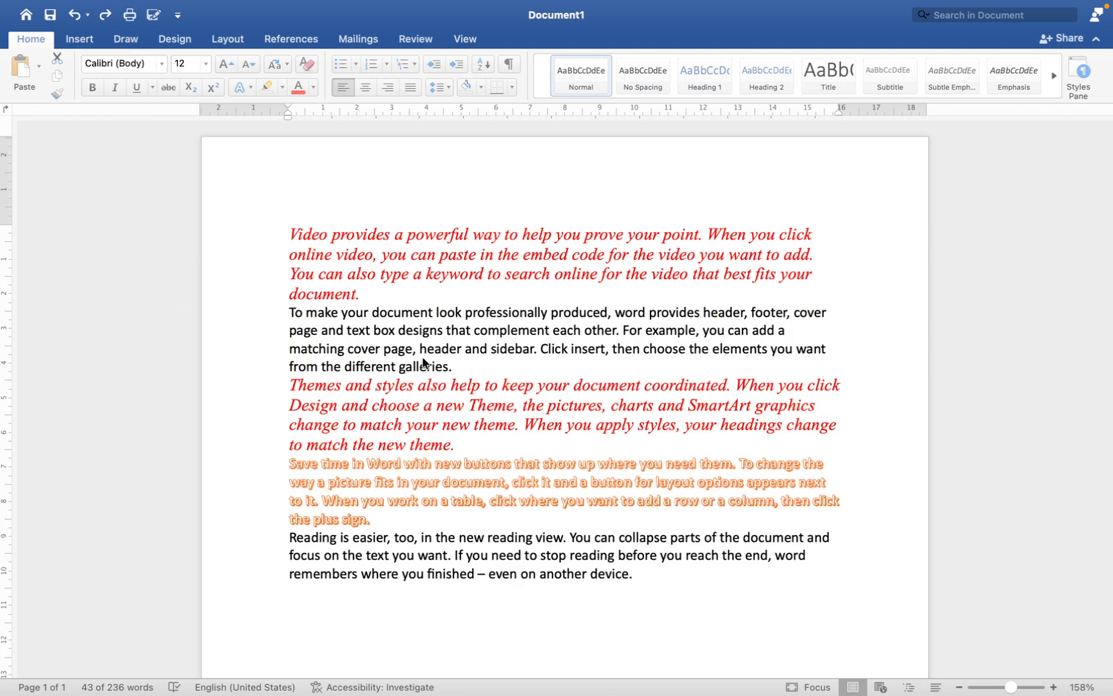
# Step: Undo the last change to the final paragraph and write H2O on a new line below it
pyautogui.scroll(-1, 422, 361)
pyautogui.press('super+z')
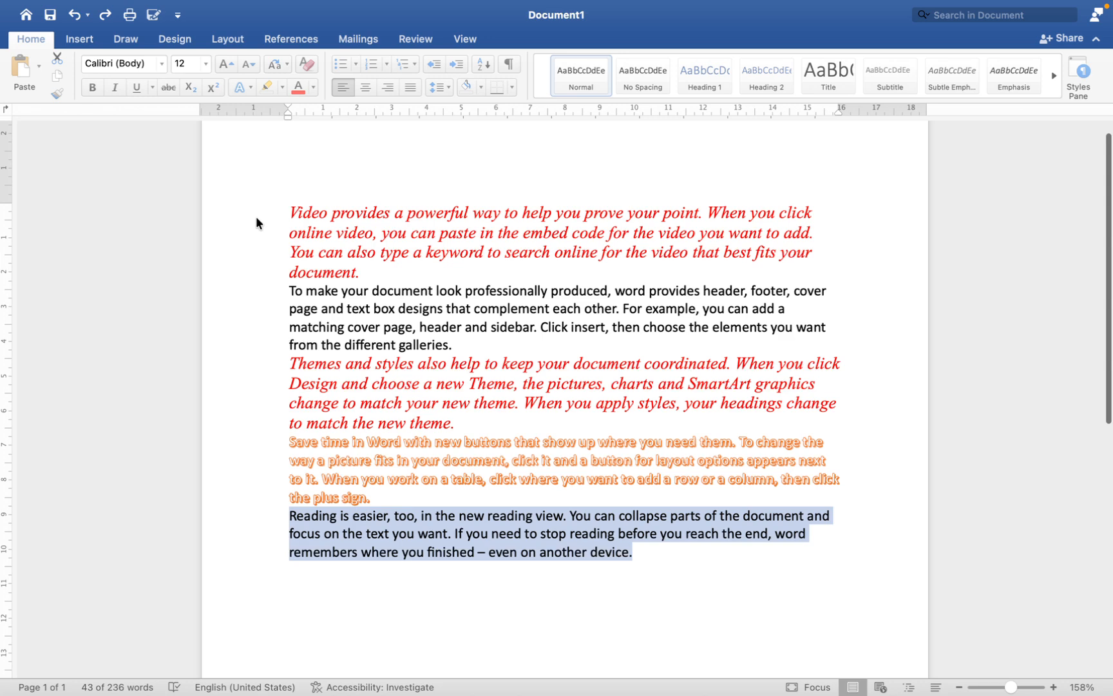
pyautogui.scroll(-1, 354, 515)
pyautogui.click(342, 530)
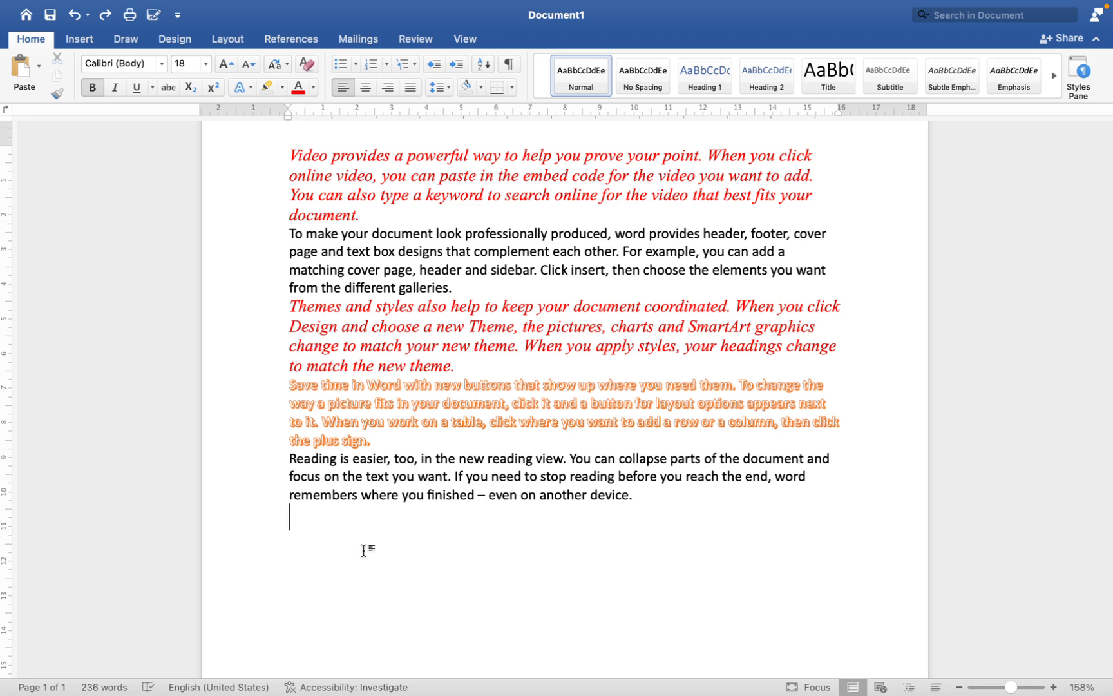
pyautogui.write('H@')
pyautogui.press('BackSpace')
pyautogui.write('2O')
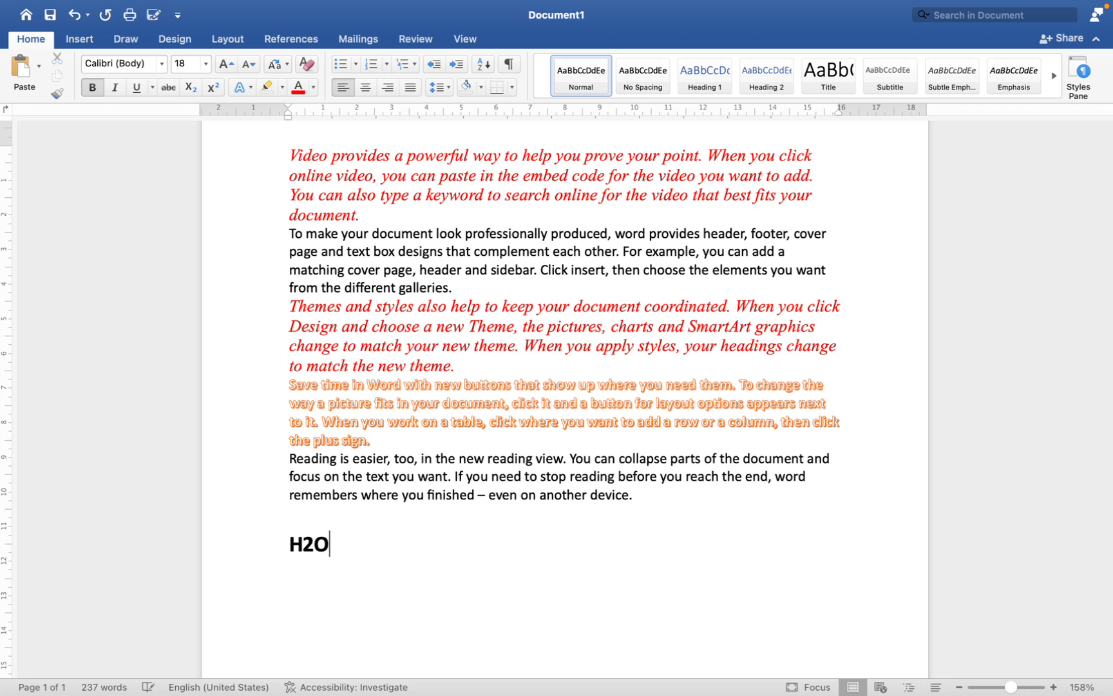
# Step: Make the 2 in H2O a subscript and clear the selection
pyautogui.moveTo(303, 545); pyautogui.dragTo(314, 545)
pyautogui.click(191, 92)
pyautogui.click(343, 537)
# Step: Write (a+b)2 on a new line below the H2O formula and make its 2 a superscript
pyautogui.press('Return')
pyautogui.write('(a+b')
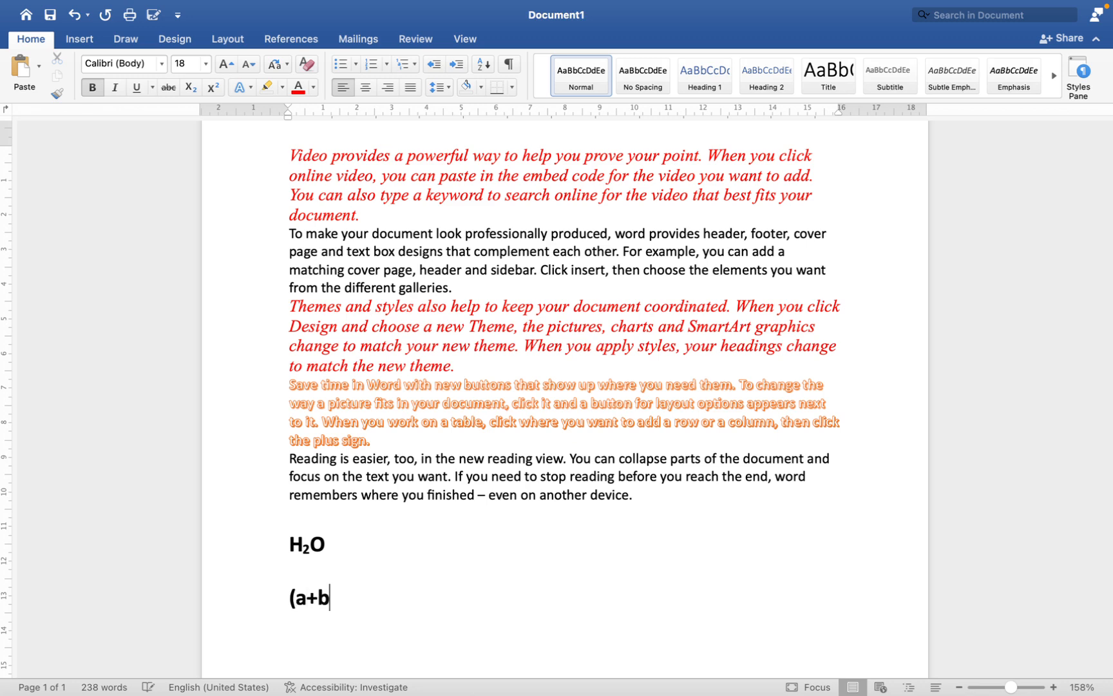
pyautogui.write(')2')
pyautogui.moveTo(348, 598); pyautogui.dragTo(337, 598)
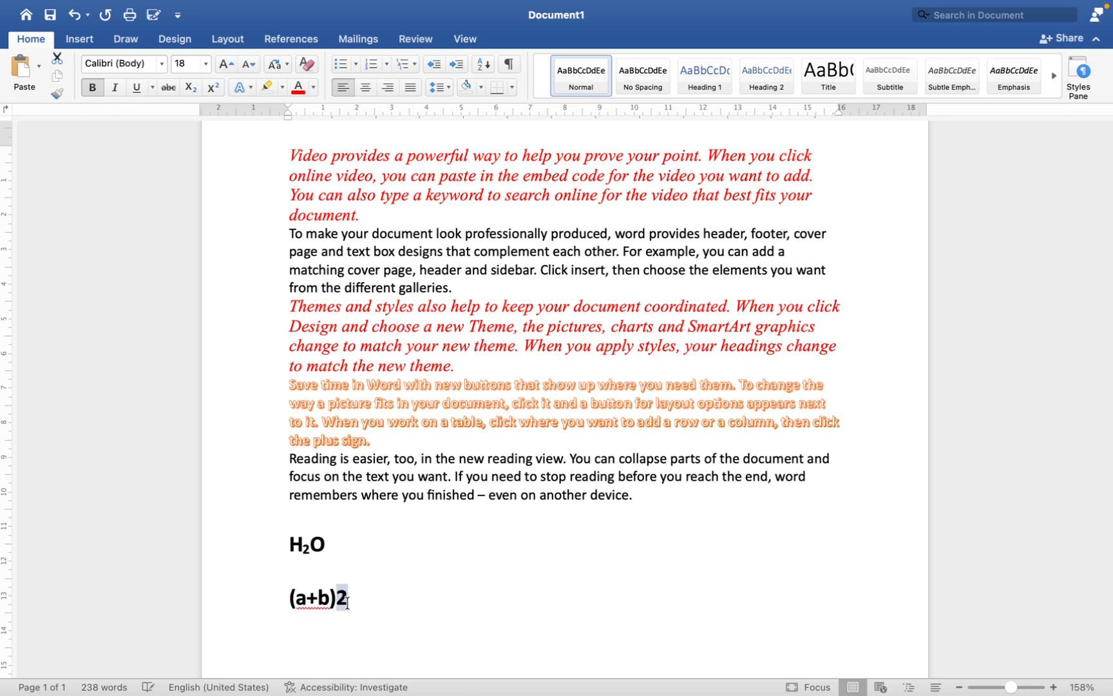
pyautogui.click(213, 88)
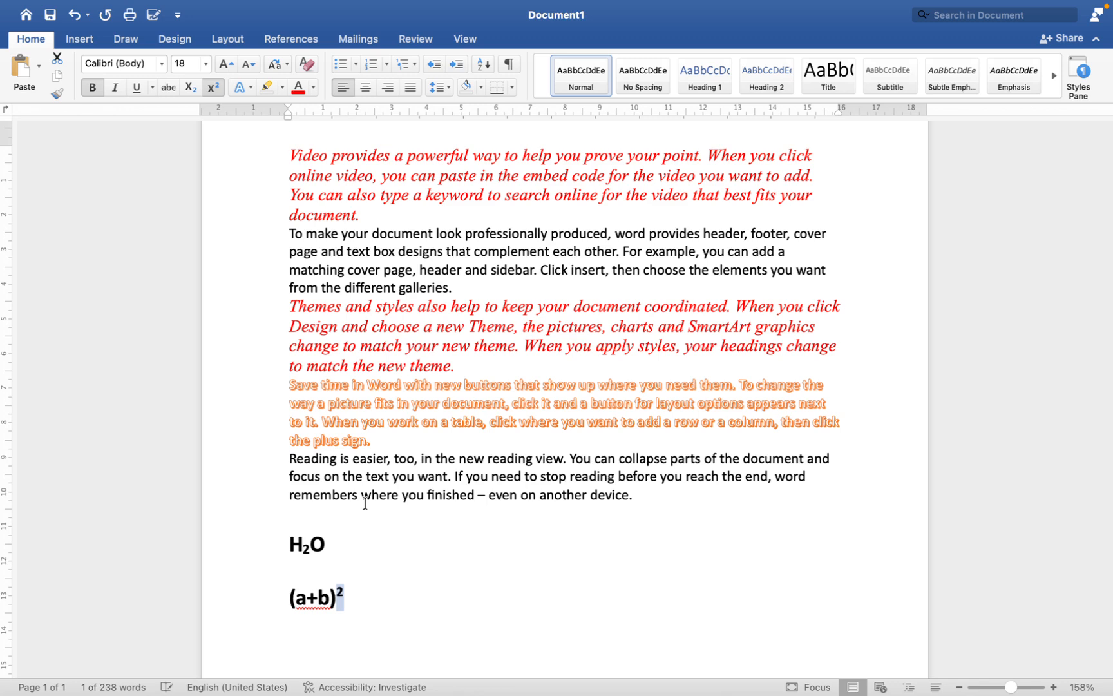
pyautogui.click(361, 585)
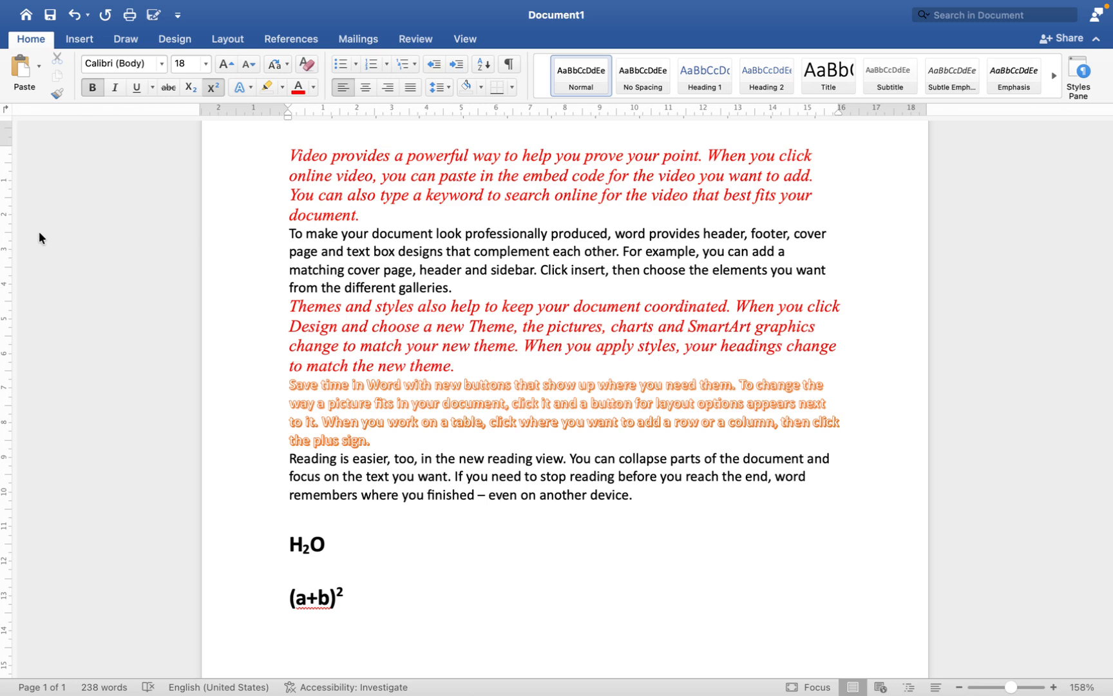
# Step: Add the non-bold heading "Unorder List" below the (a+b) squared expression
pyautogui.scroll(-10, 249, 139)
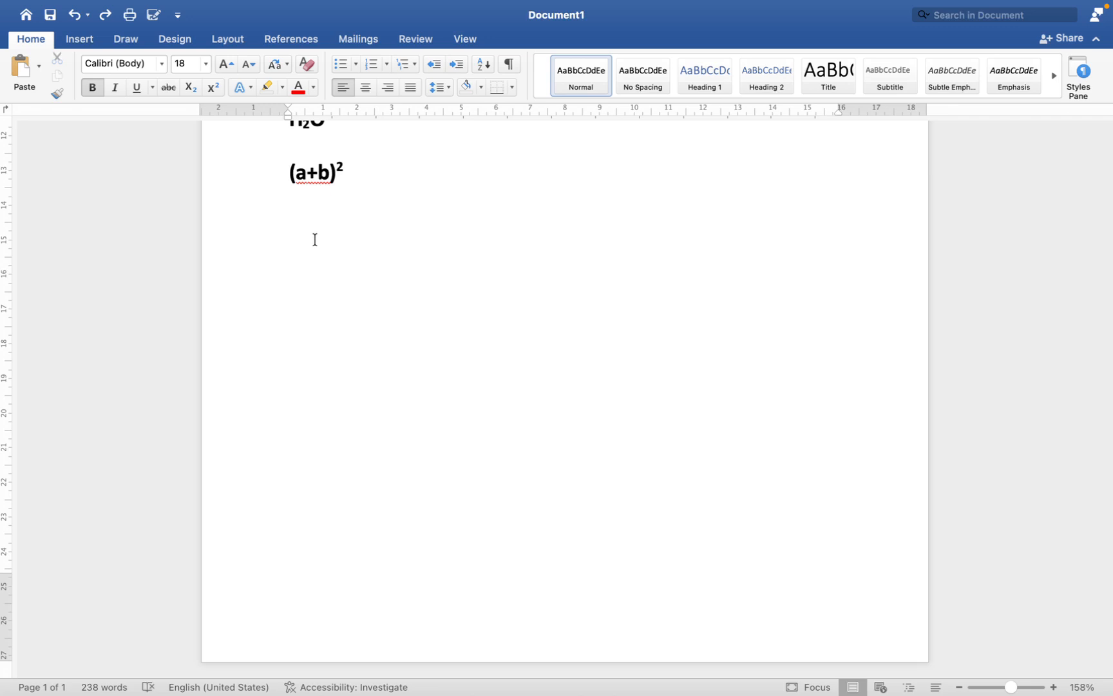
pyautogui.doubleClick(293, 229)
pyautogui.click(356, 65)
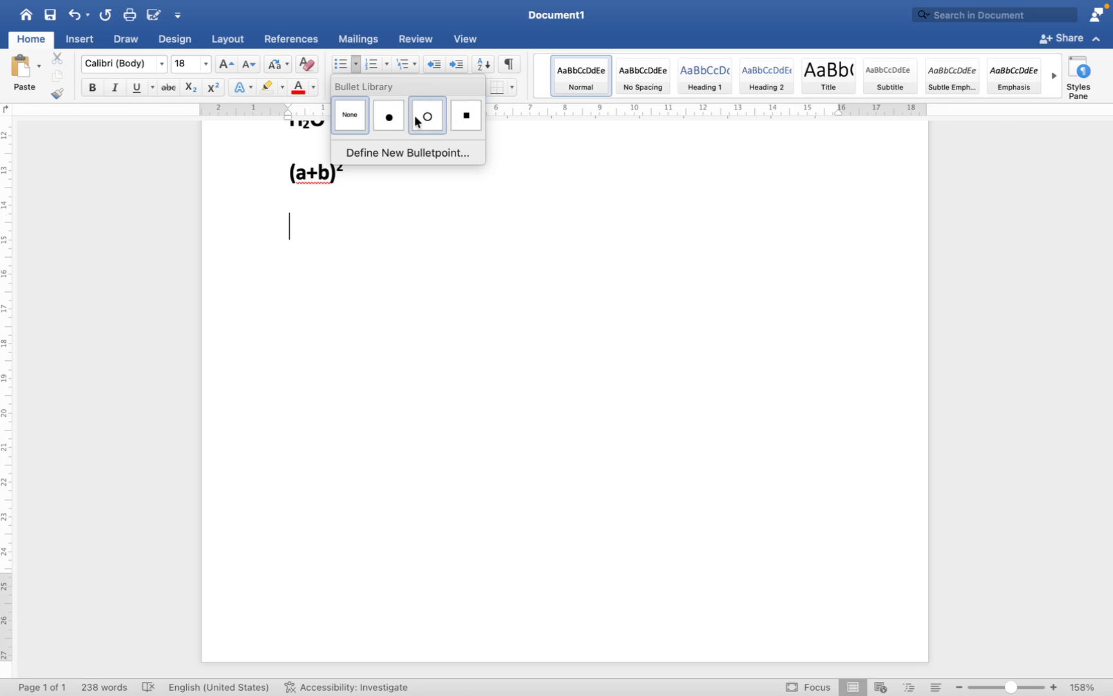
pyautogui.click(300, 229)
pyautogui.write('Un')
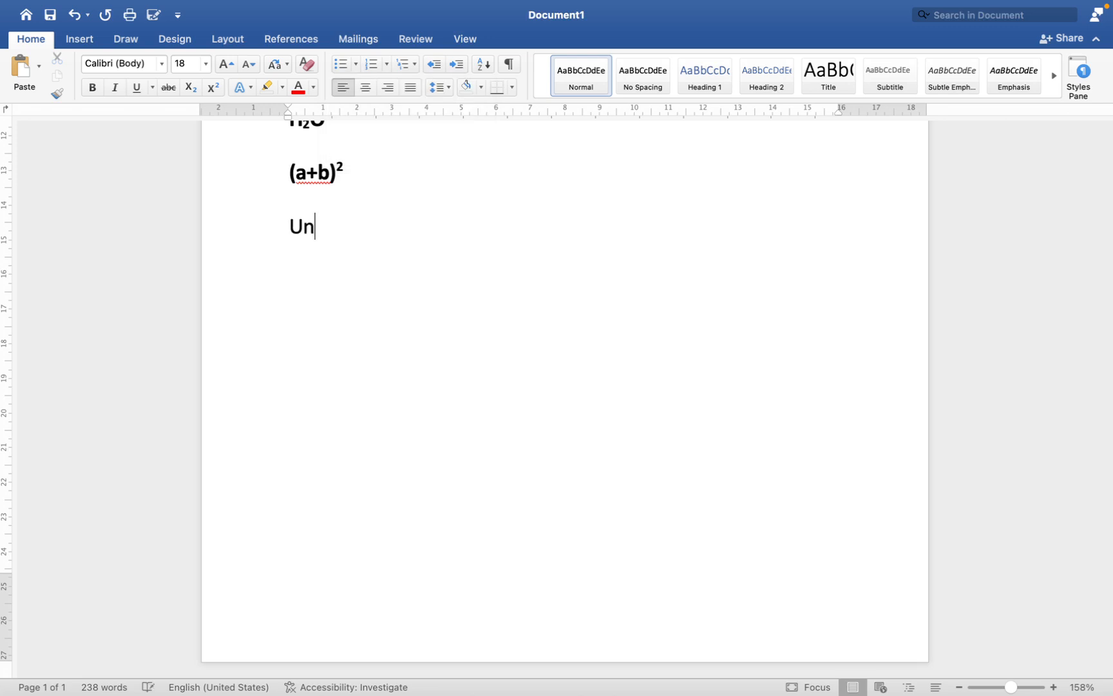
pyautogui.write('order List')
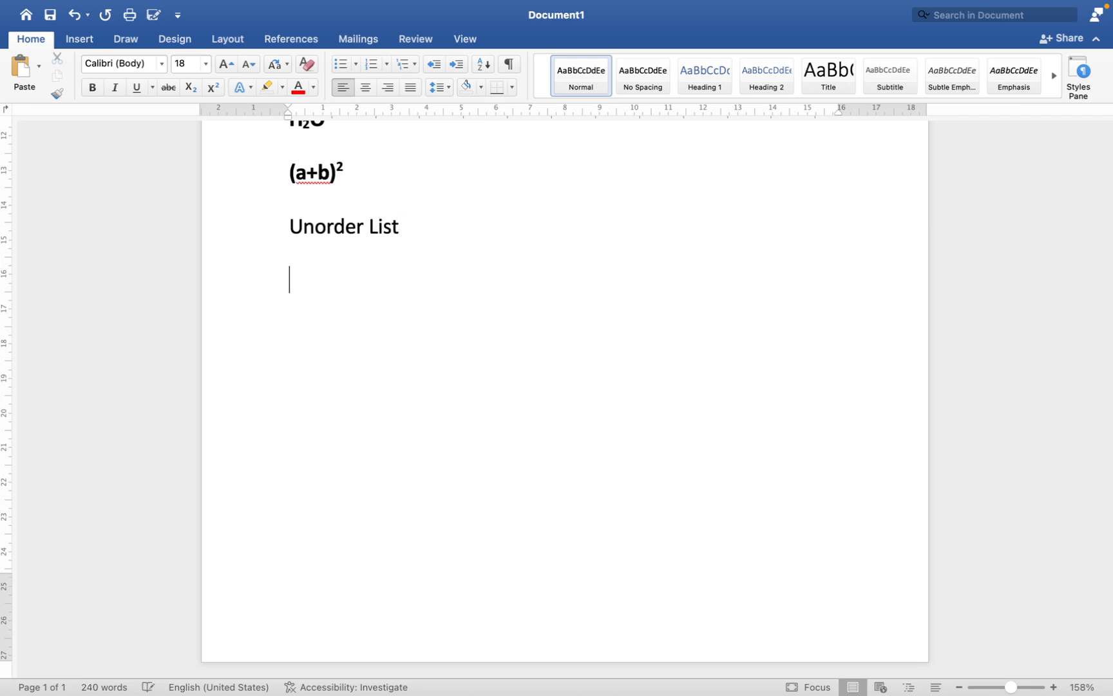
# Step: Start a list with solid round bullets below the "Unorder List" heading and enter four sample first names as items
pyautogui.press('Return')
pyautogui.click(356, 63)
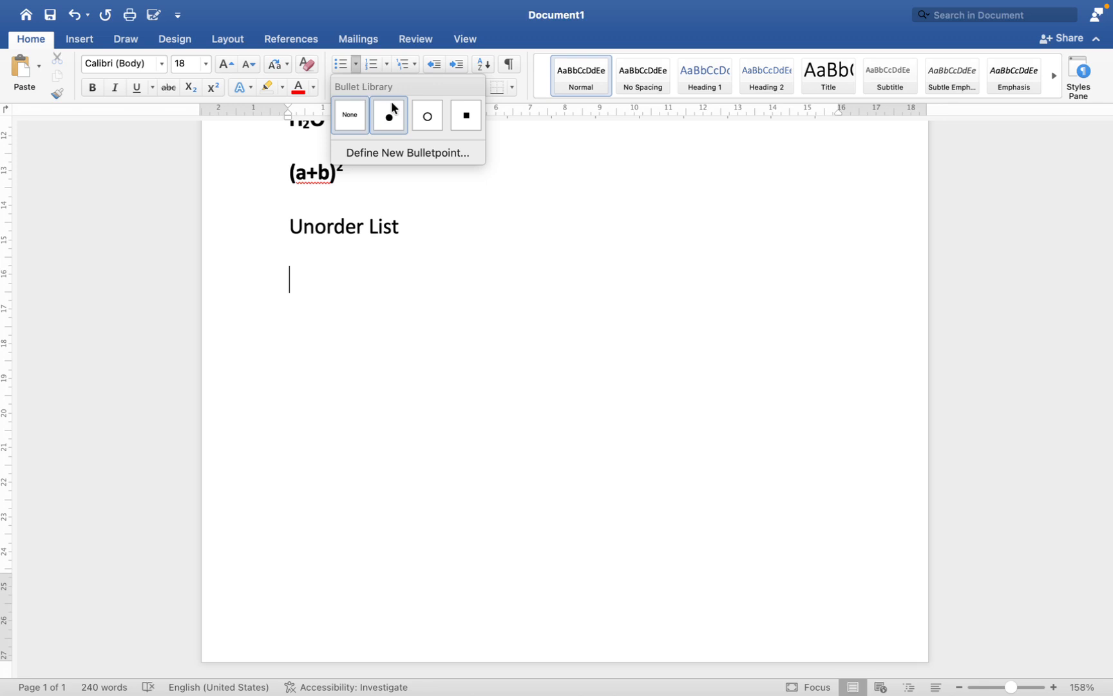
pyautogui.click(401, 116)
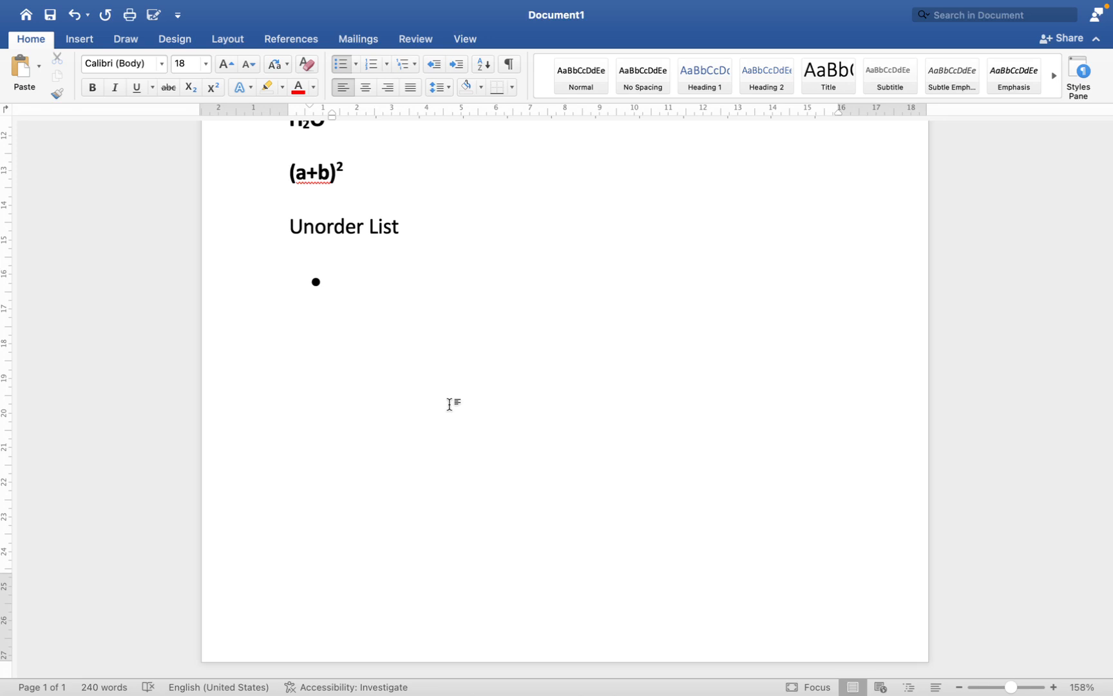
pyautogui.write('Ran')
pyautogui.press('BackSpace')
pyautogui.write('m')
pyautogui.press('Return')
pyautogui.write('Mohan')
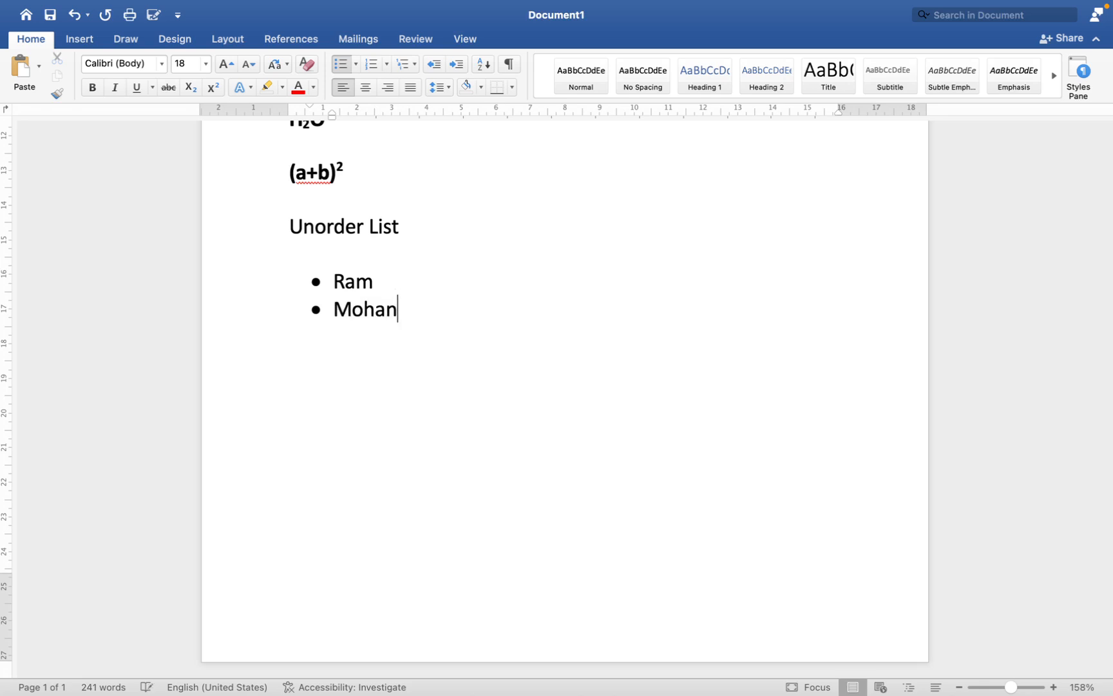
pyautogui.press('Return')
pyautogui.write('Sita')
pyautogui.press('Return')
pyautogui.write('Gita')
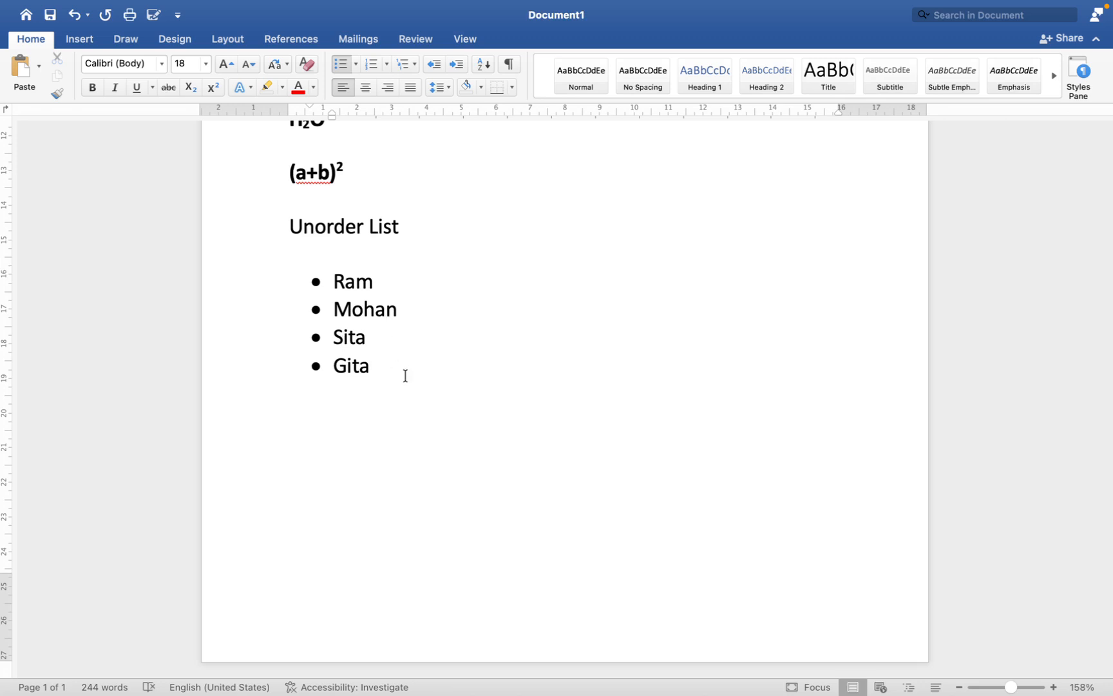
# Step: Add the filler items "hfdhh", "hggfdhdg" and "fgh" to the bulleted list and end the list
pyautogui.press('Return')
pyautogui.write('hfdhh')
pyautogui.press('Return')
pyautogui.write('hggfdhdg')
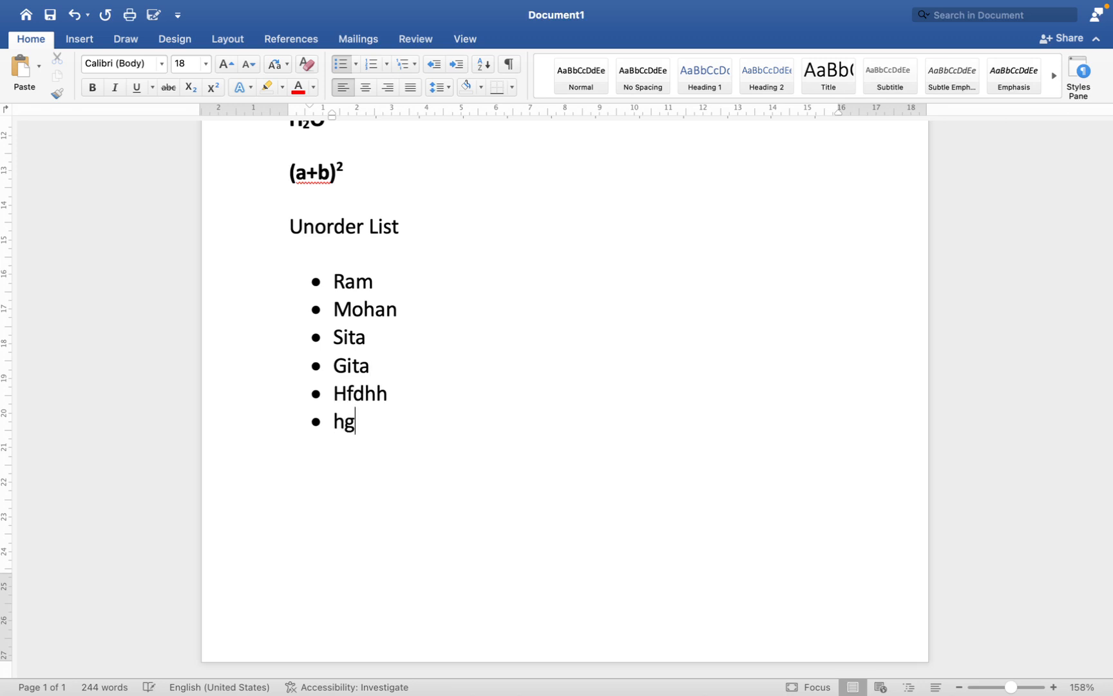
pyautogui.press('Return')
pyautogui.write('fgh')
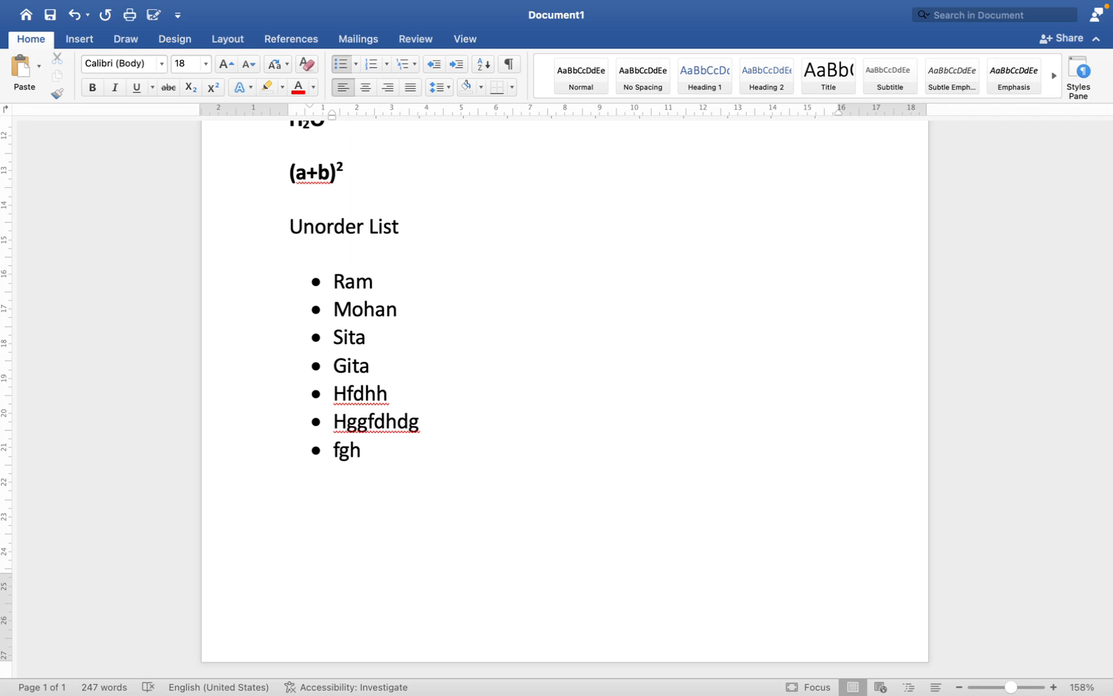
pyautogui.press('Return')
pyautogui.press('Return')
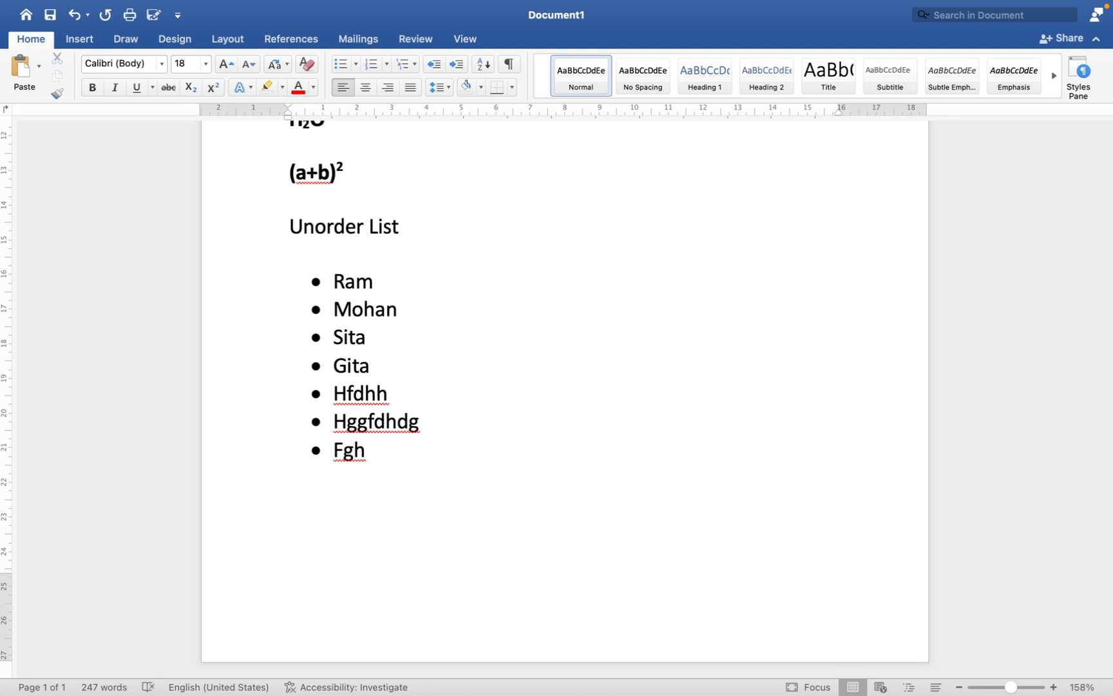
# Step: Add the heading "Order List" below the bullets and start a numbered list in the "1." format under it
pyautogui.write('O')
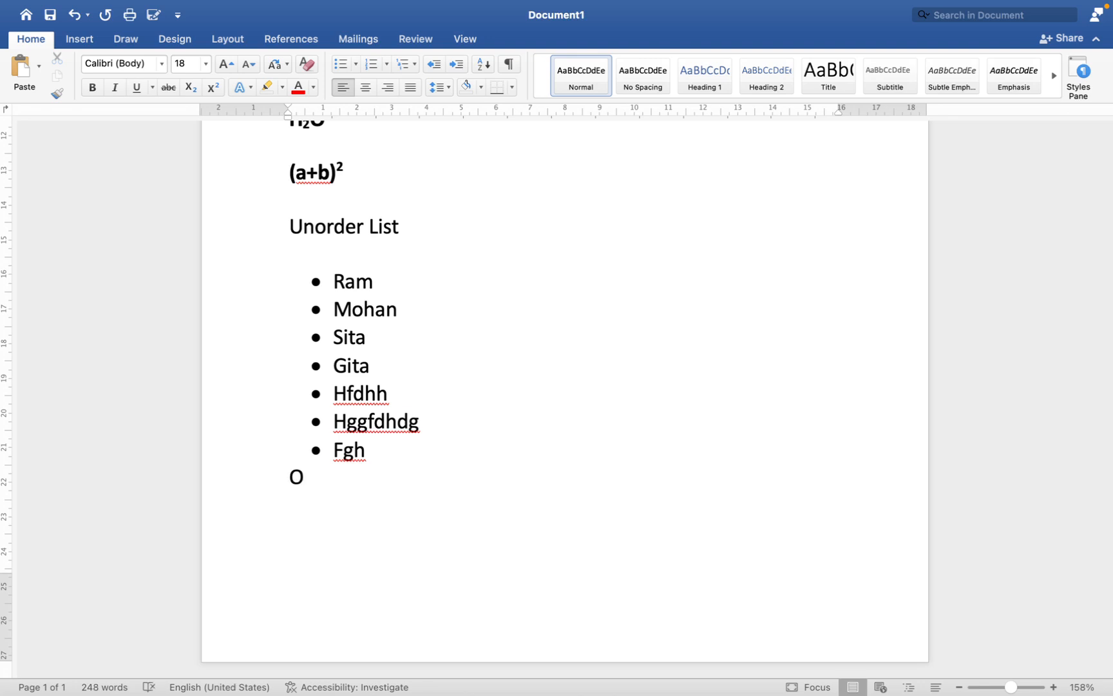
pyautogui.write('rder List')
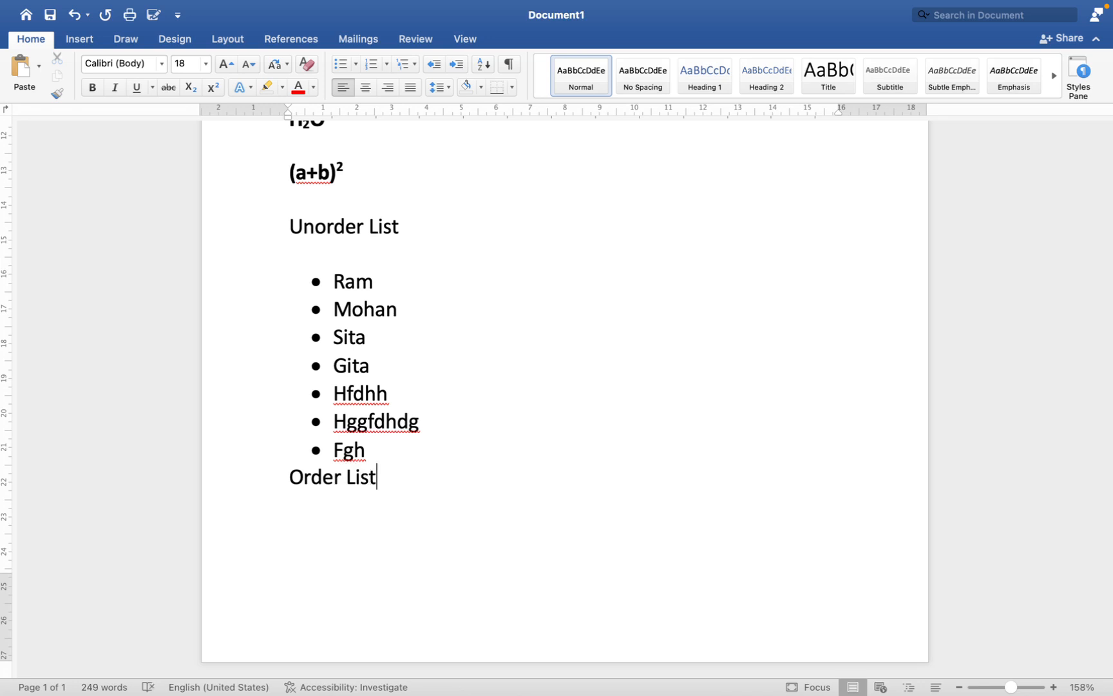
pyautogui.press('Return')
pyautogui.click(387, 62)
pyautogui.click(445, 140)
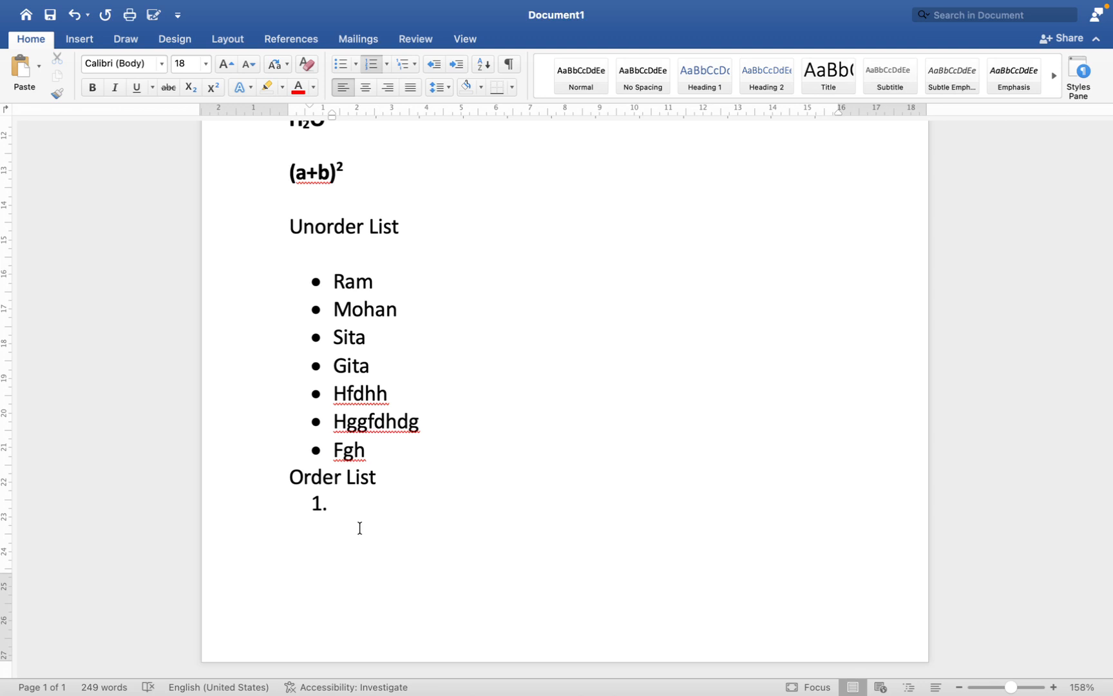
# Step: Enter four sample first names as items in the numbered list under "Order List" and end the list
pyautogui.write('Ram')
pyautogui.press('Return')
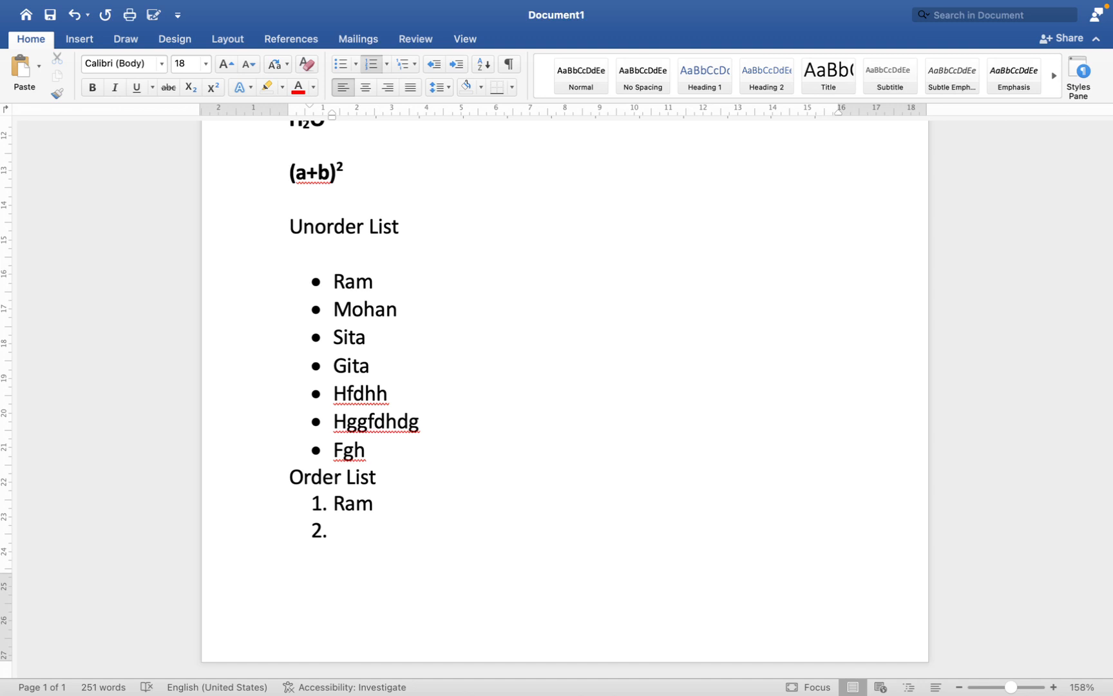
pyautogui.write('Shyam')
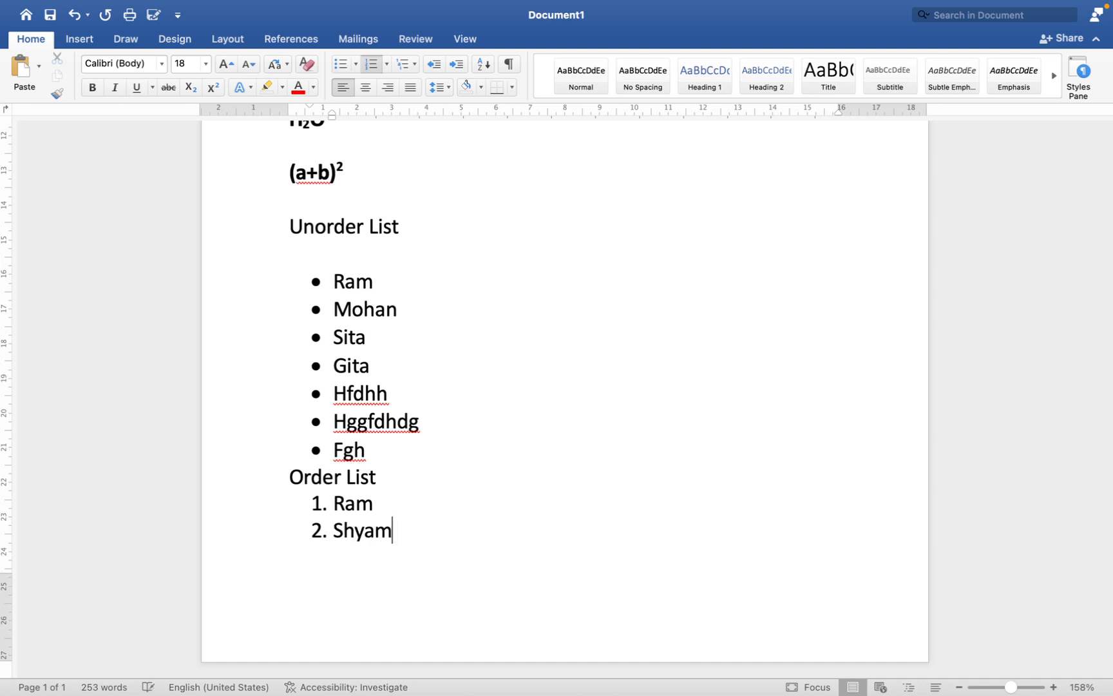
pyautogui.press('Return')
pyautogui.write('Mohan')
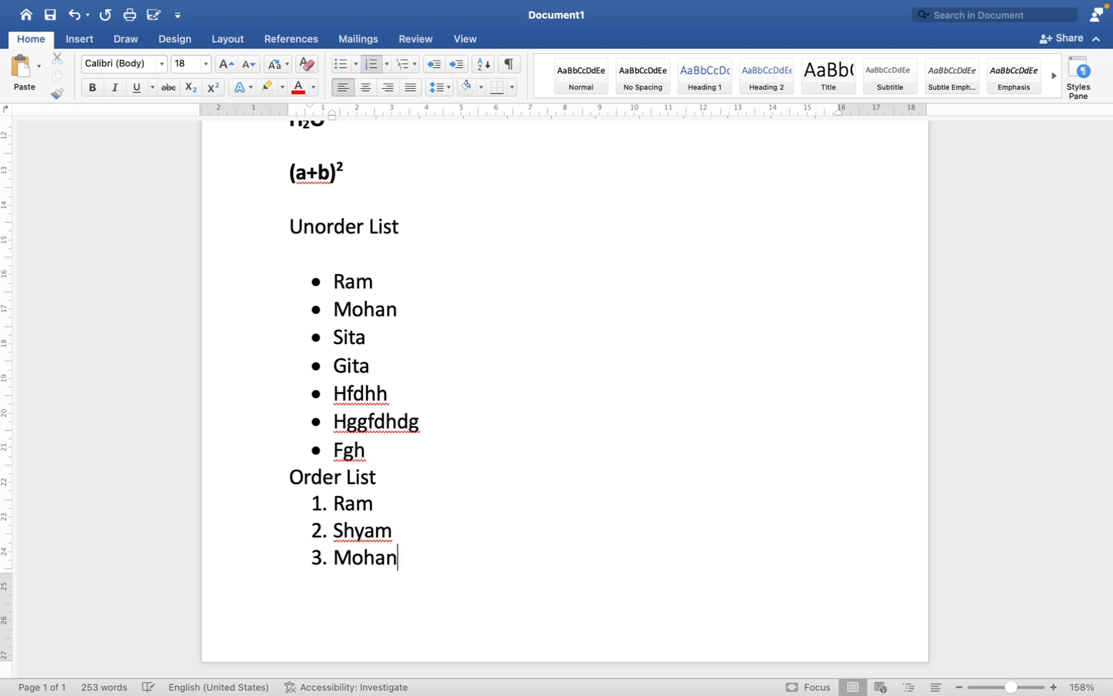
pyautogui.press('Return')
pyautogui.write('Gia')
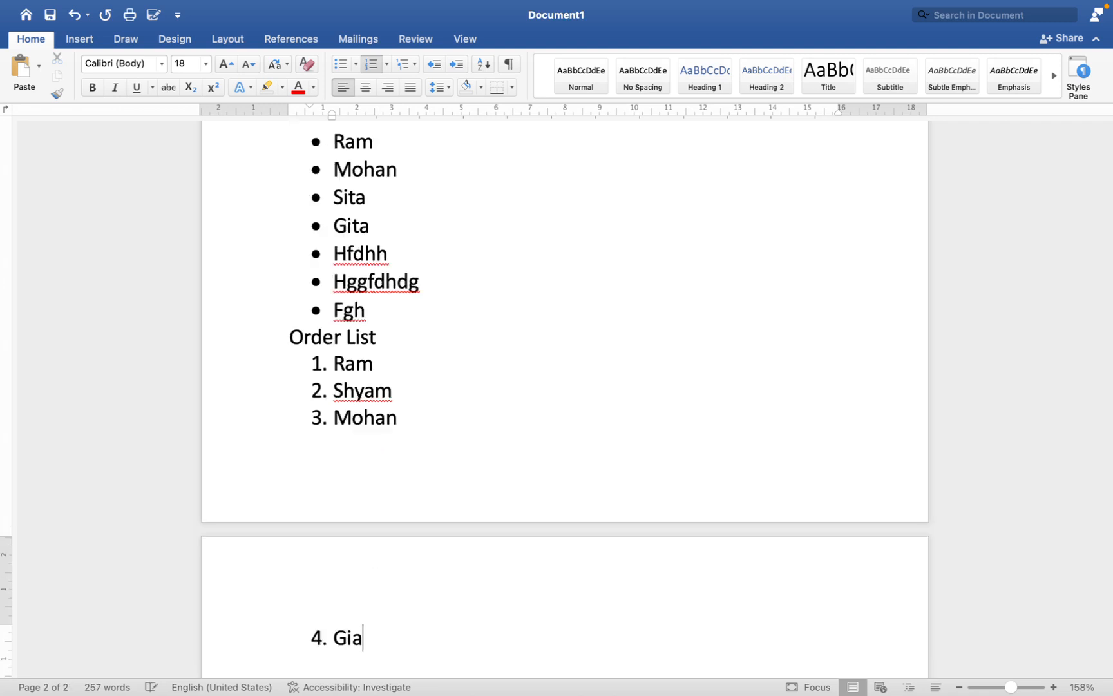
pyautogui.press('BackSpace')
pyautogui.write('ta')
pyautogui.press('Return')
pyautogui.press('Return')
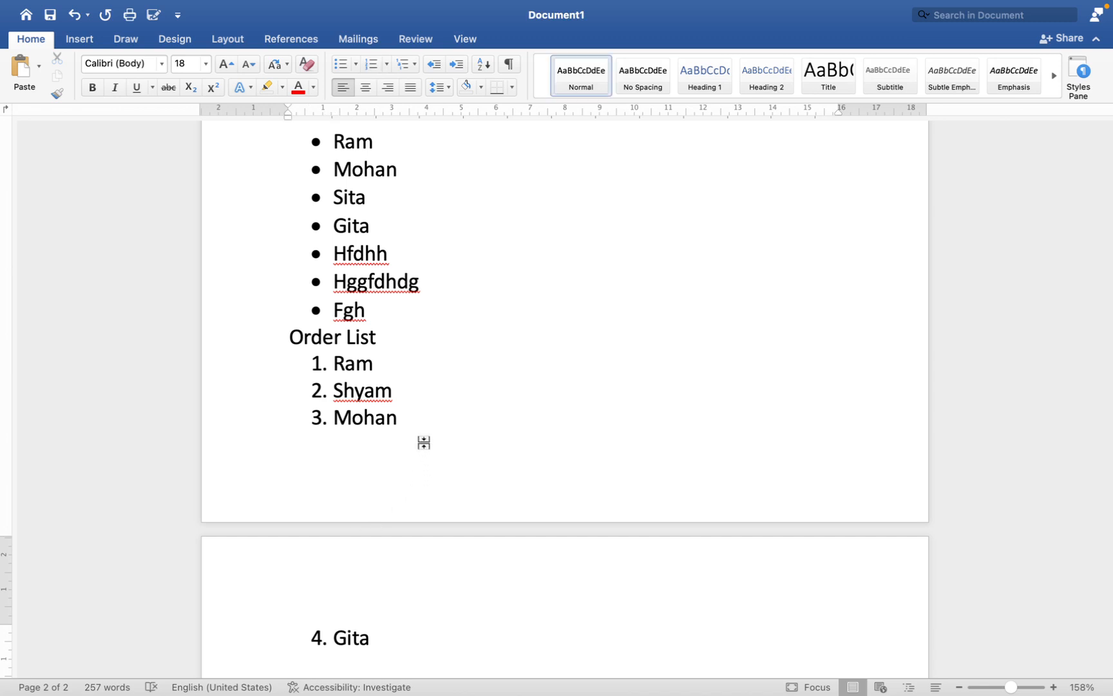
# Step: Try right and centre alignment on the five placeholder paragraphs above H₂O, and justify them
pyautogui.scroll(-2, 509, 359)
pyautogui.click(509, 359)
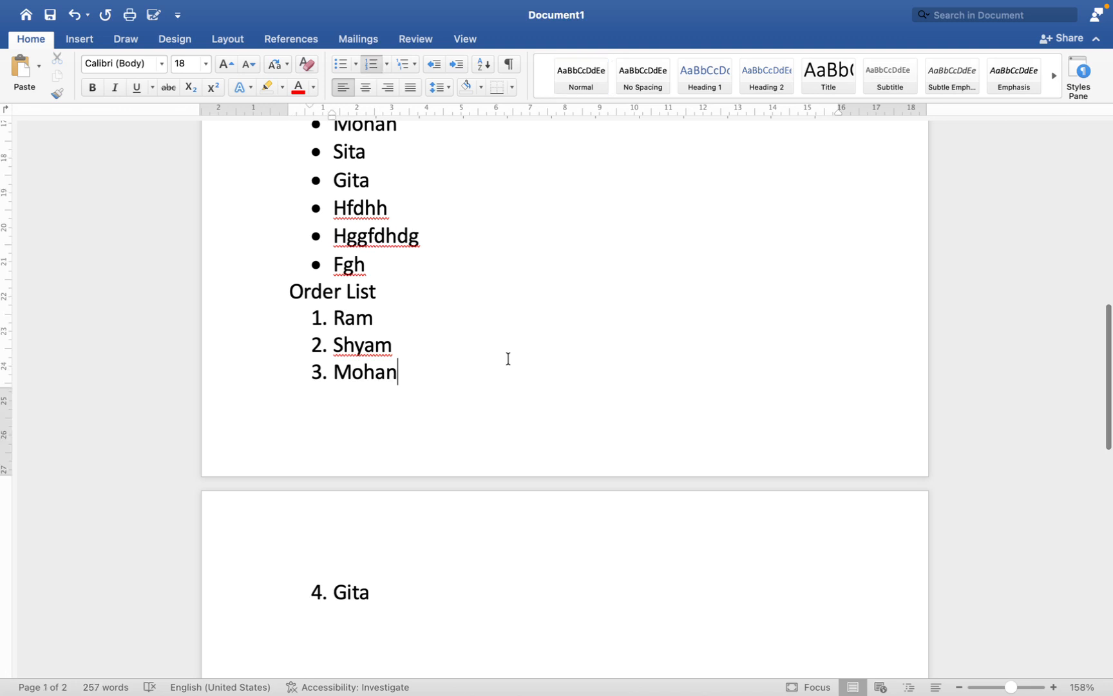
pyautogui.scroll(-2, 507, 415)
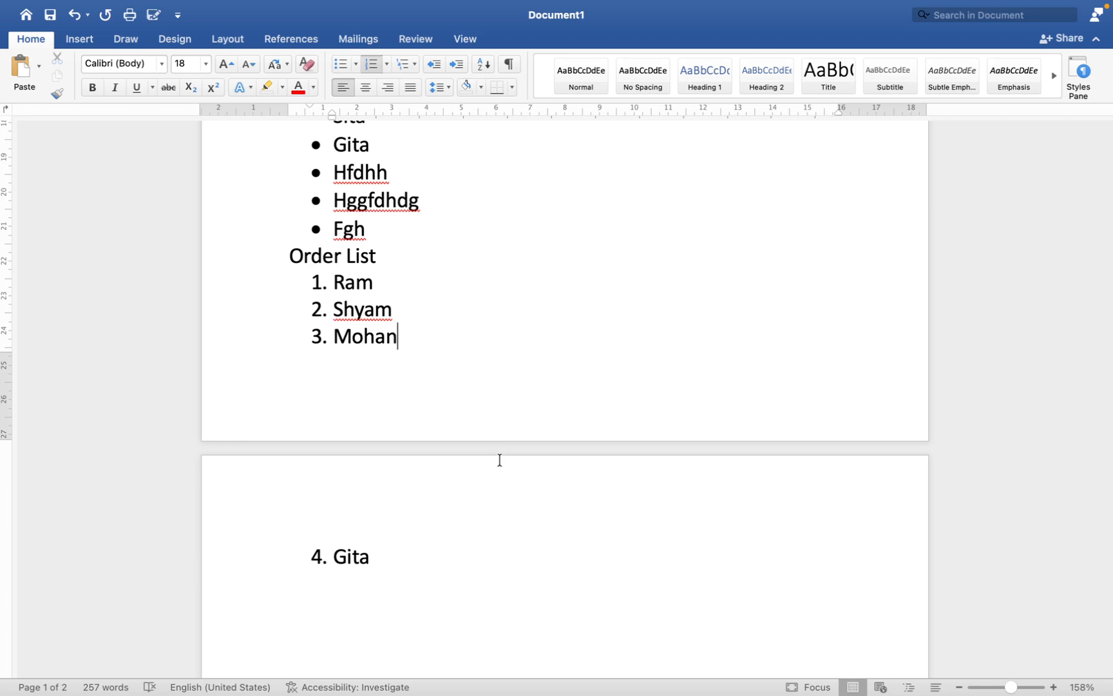
pyautogui.scroll(2, 524, 349)
pyautogui.scroll(10, 523, 349)
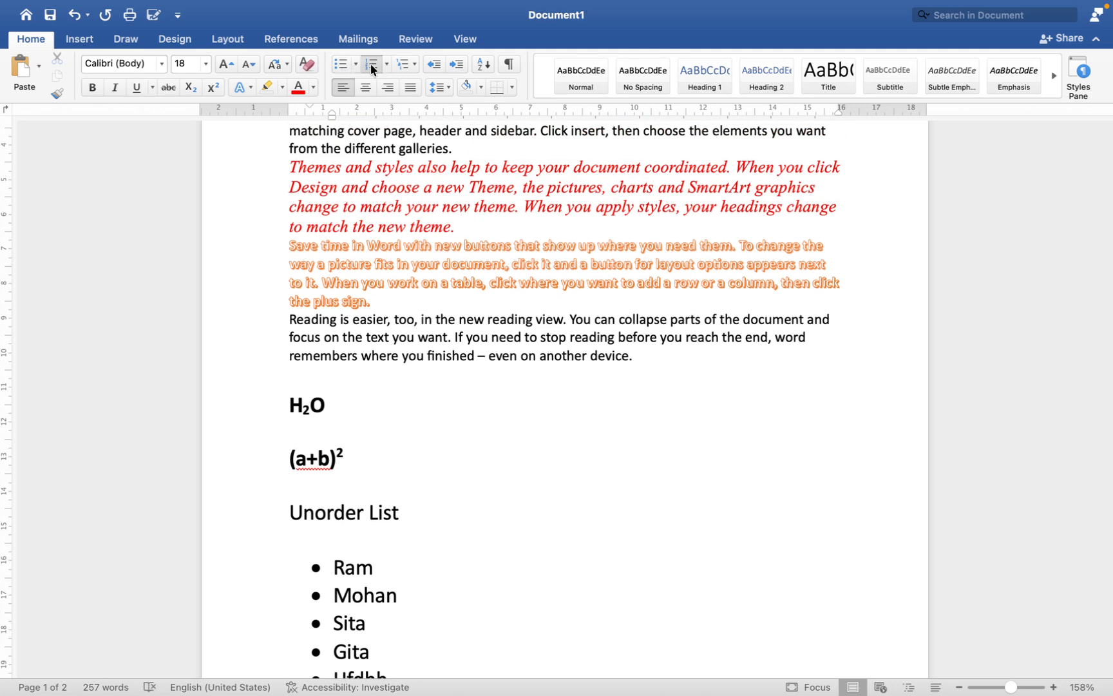
pyautogui.scroll(1, 419, 150)
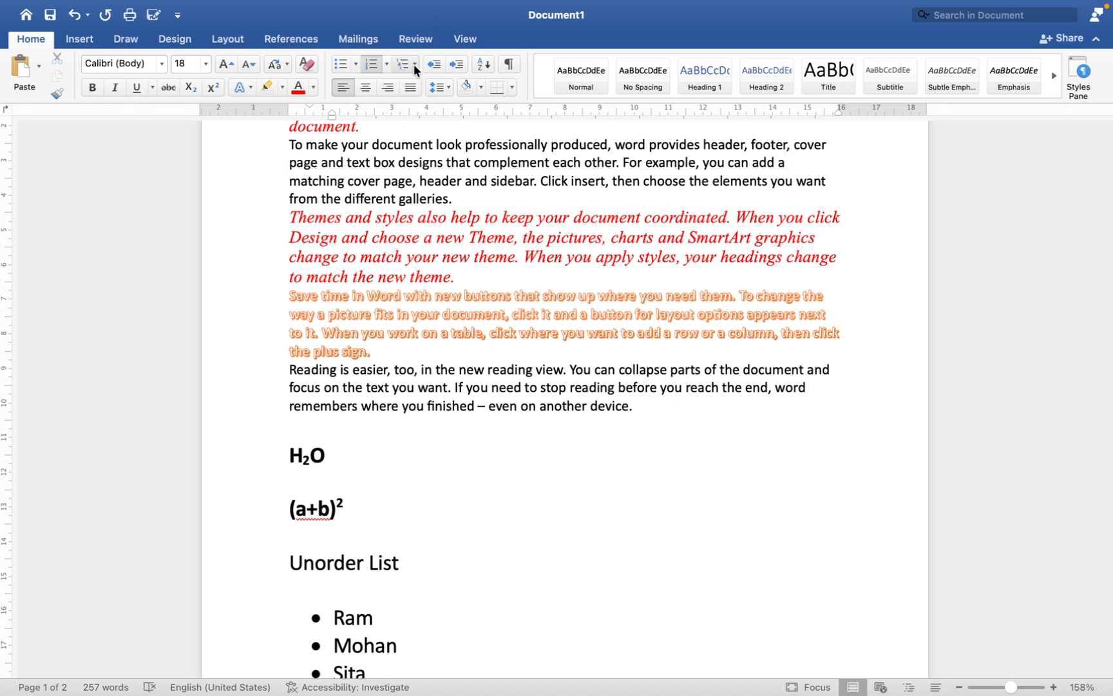
pyautogui.scroll(3, 464, 219)
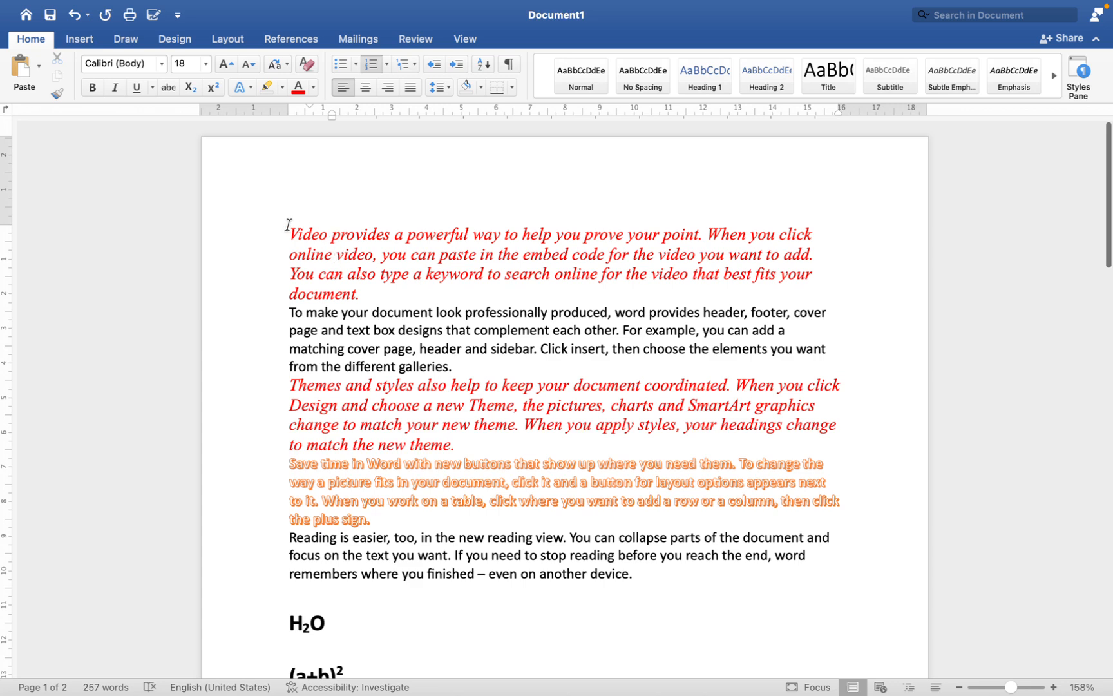
pyautogui.moveTo(292, 230); pyautogui.dragTo(720, 570)
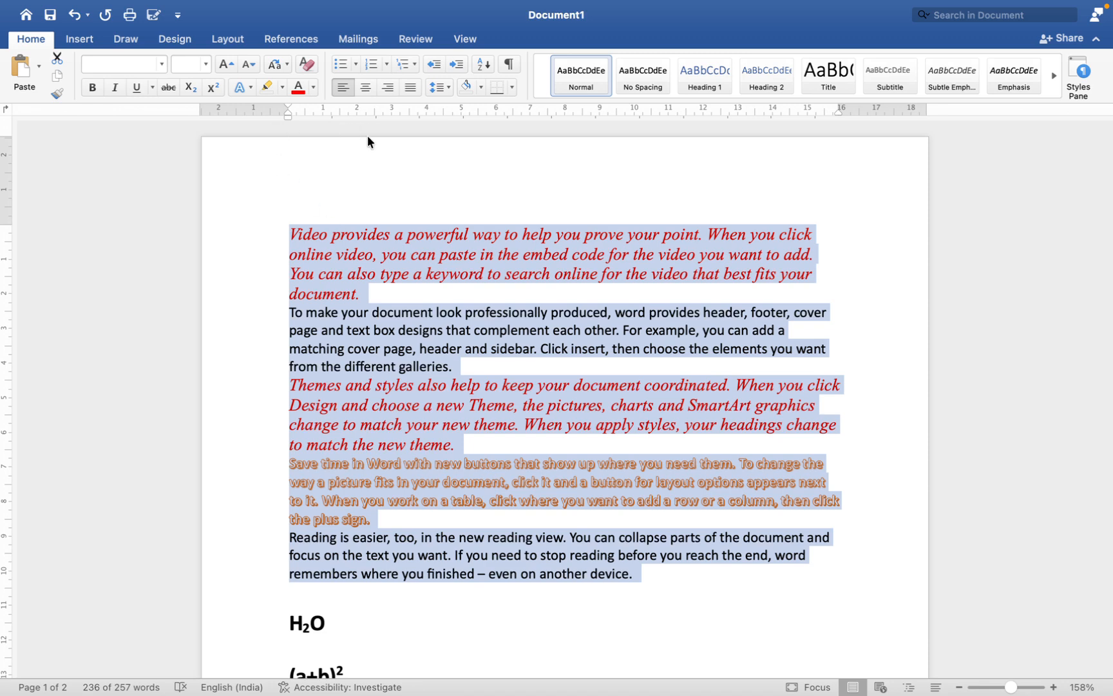
pyautogui.click(389, 88)
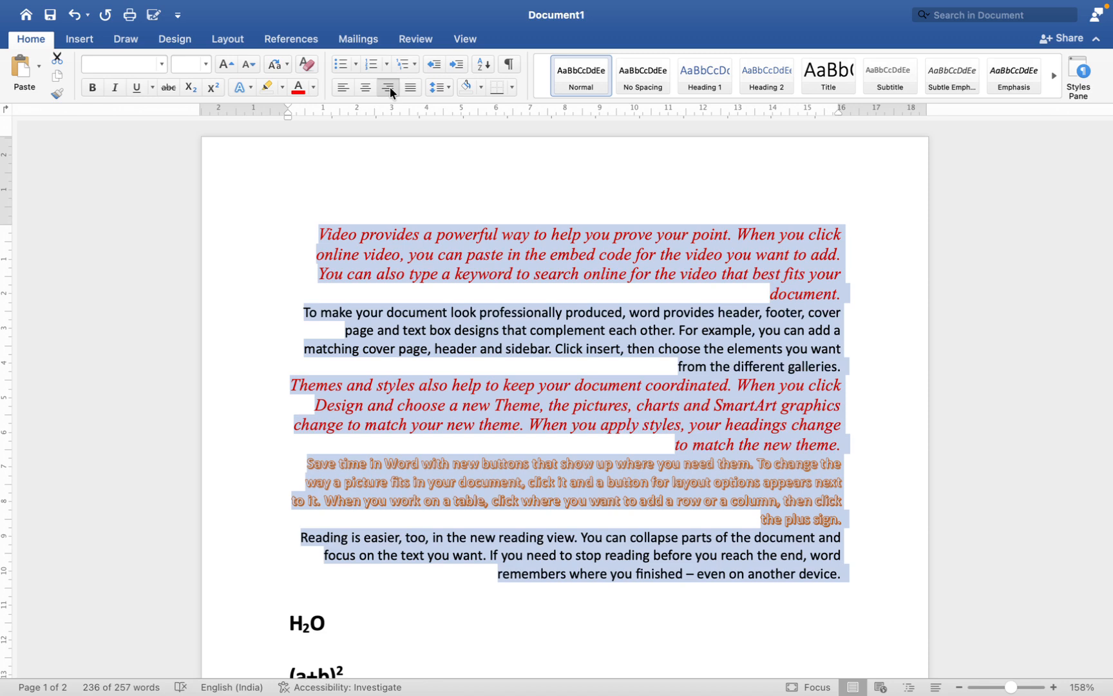
pyautogui.click(364, 90)
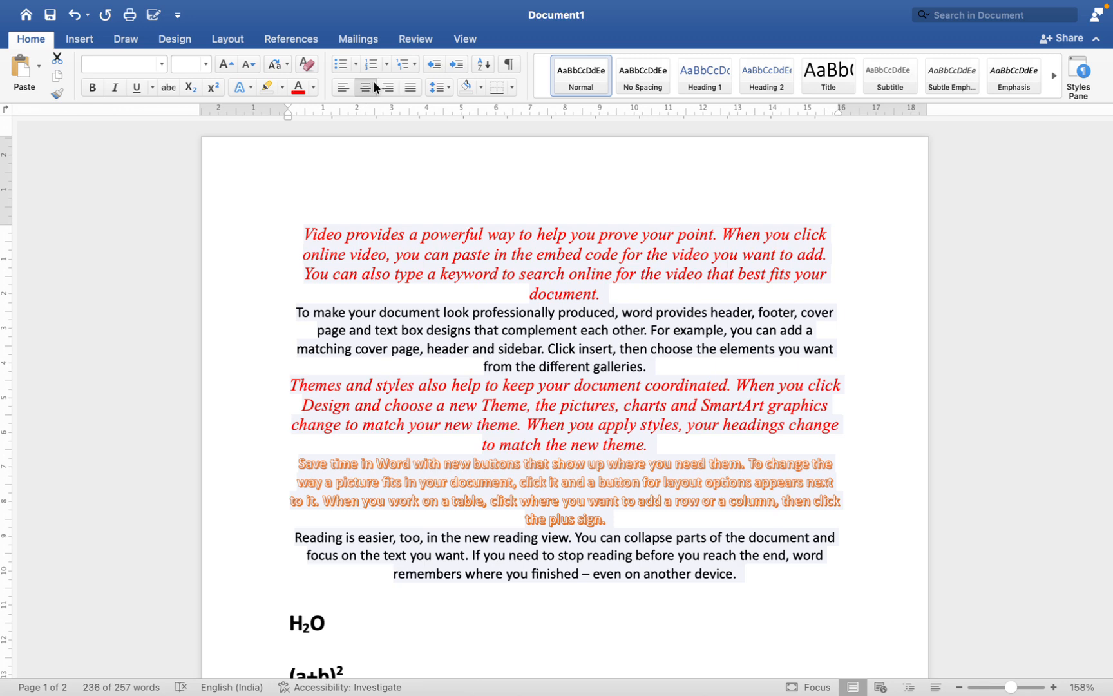
pyautogui.click(410, 87)
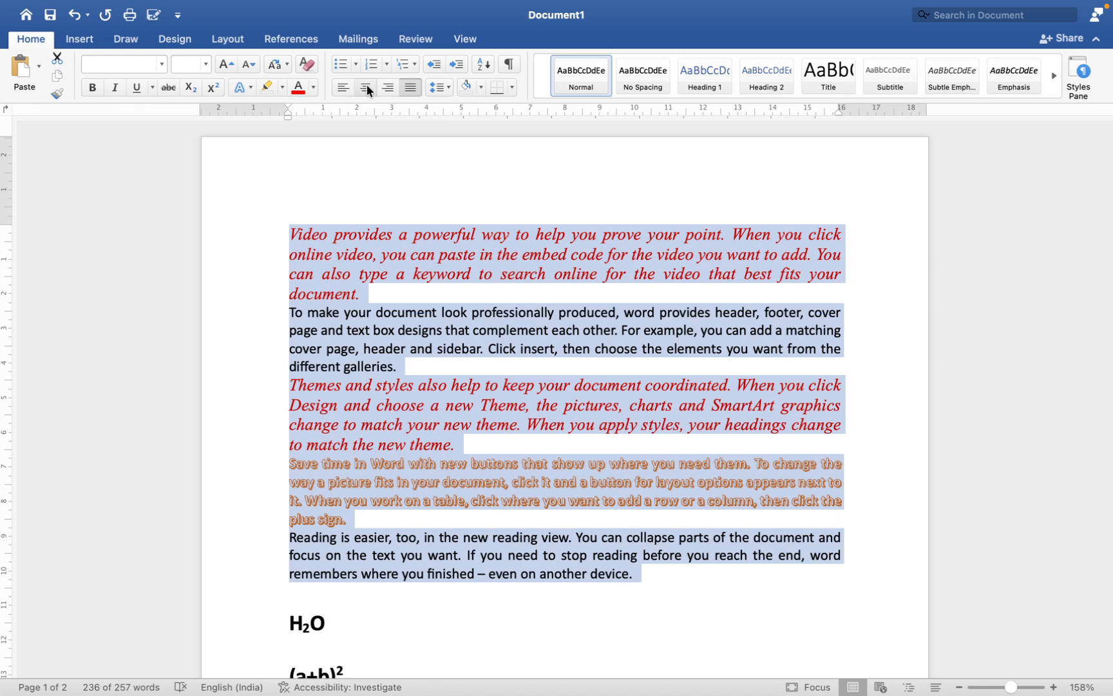
# Step: Try left, centre and right alignment on the five selected paragraphs, and return them to justified
pyautogui.click(342, 87)
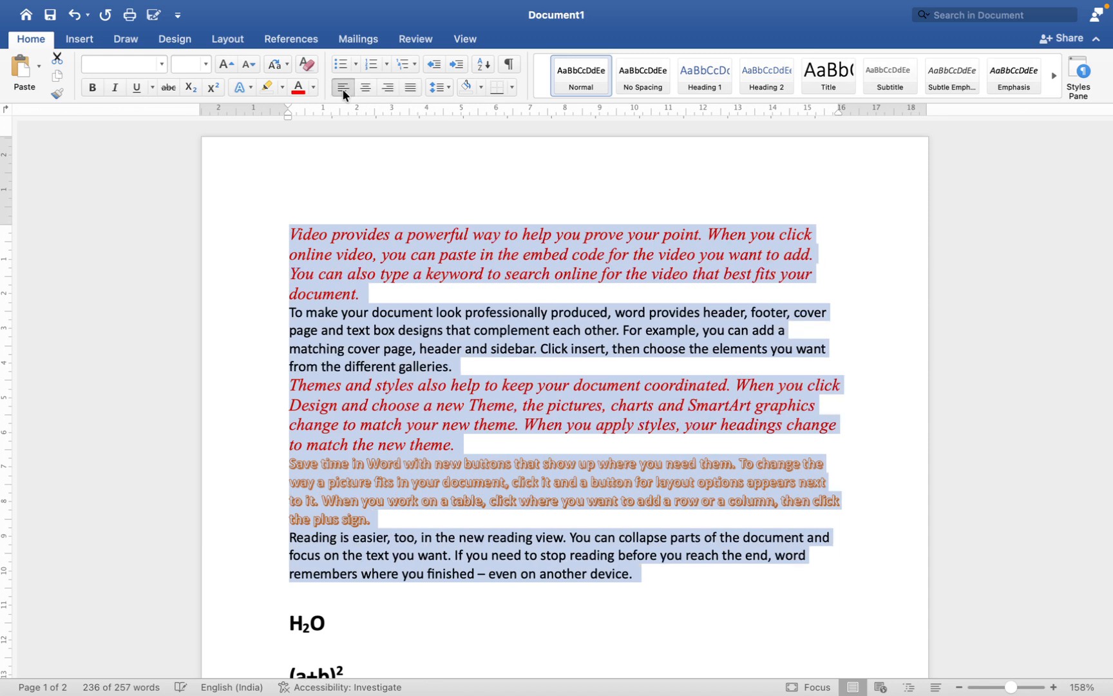
pyautogui.click(366, 88)
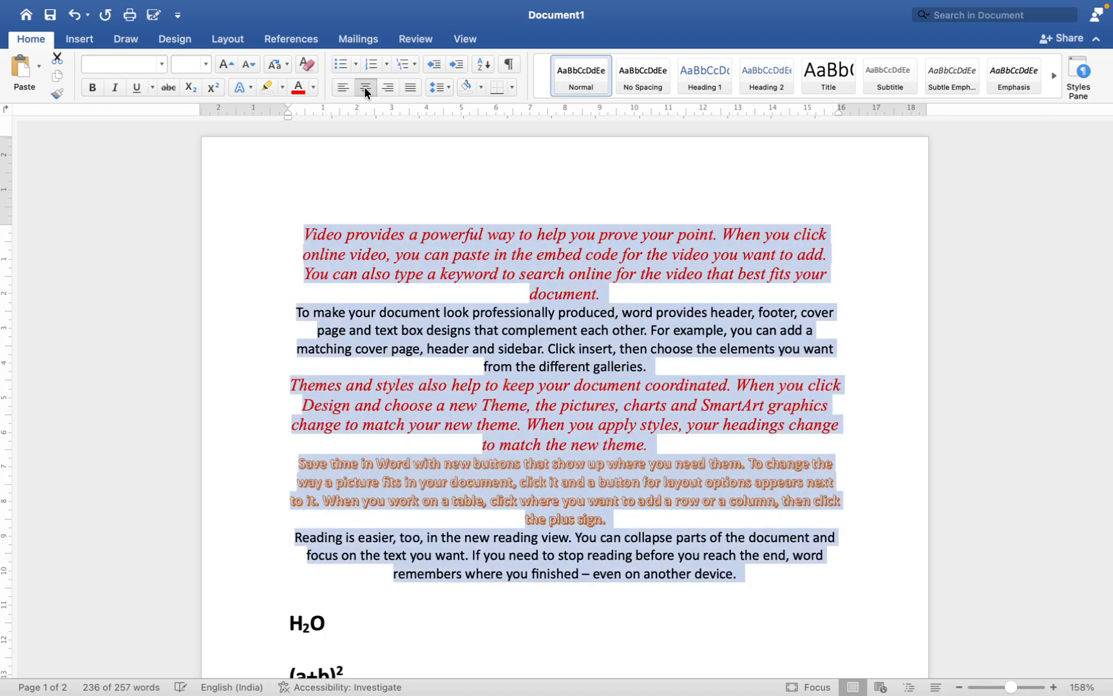
pyautogui.click(385, 87)
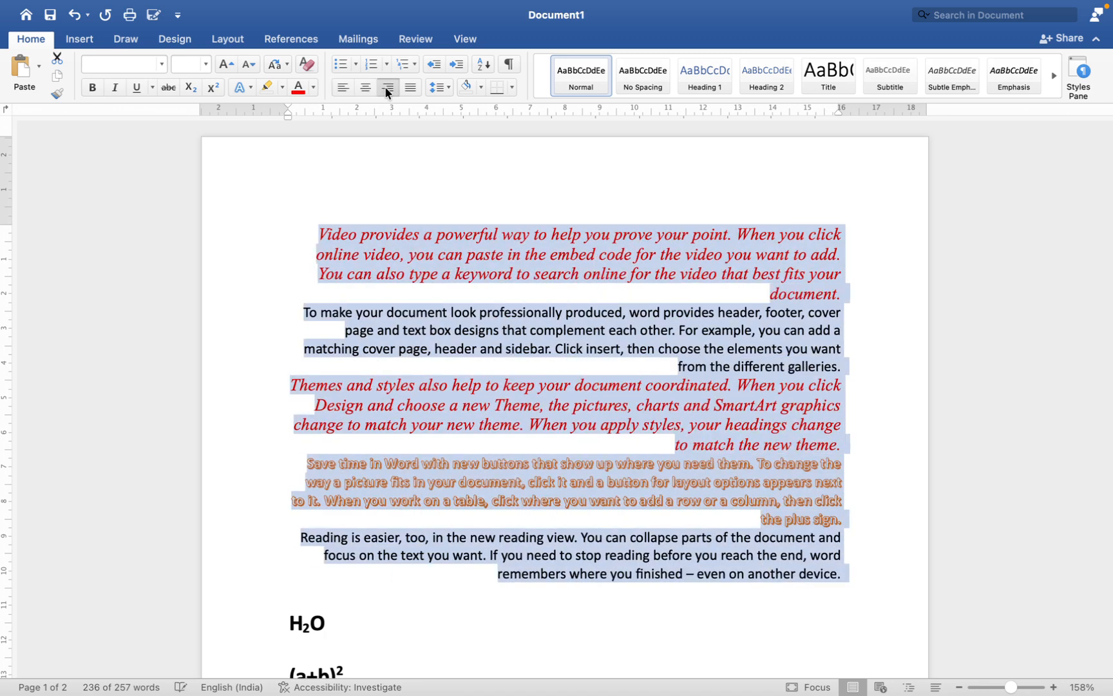
pyautogui.click(406, 85)
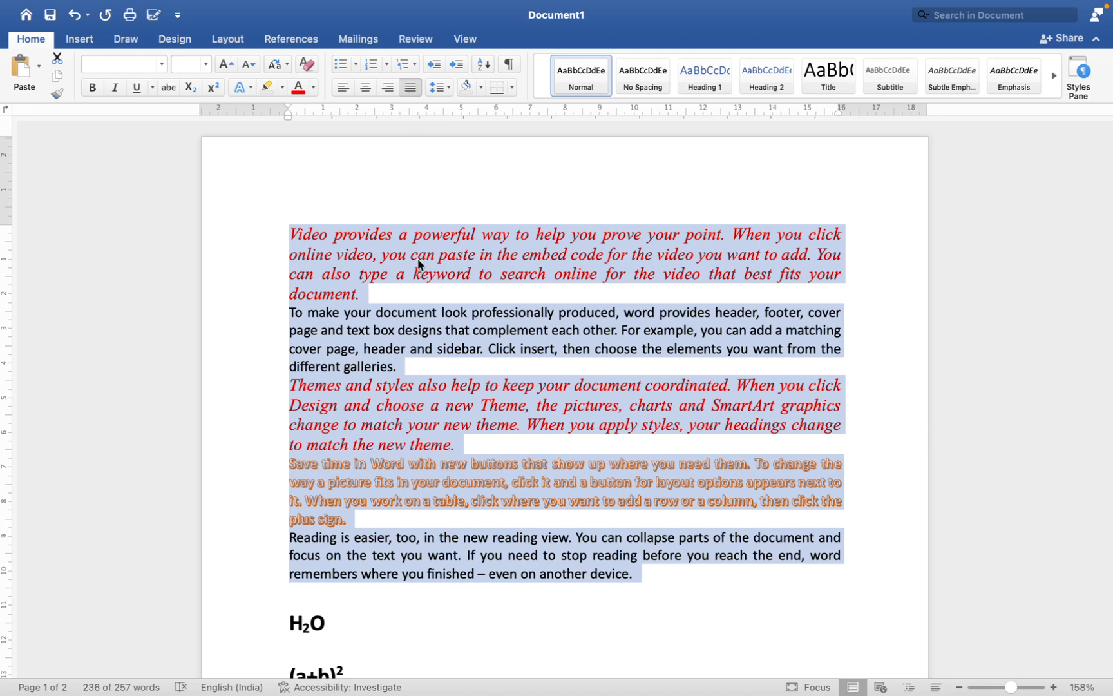
# Step: Set the line spacing of the first red italic paragraph, starting with "Video provides", to 3.0
pyautogui.click(390, 258)
pyautogui.moveTo(358, 238); pyautogui.dragTo(432, 239)
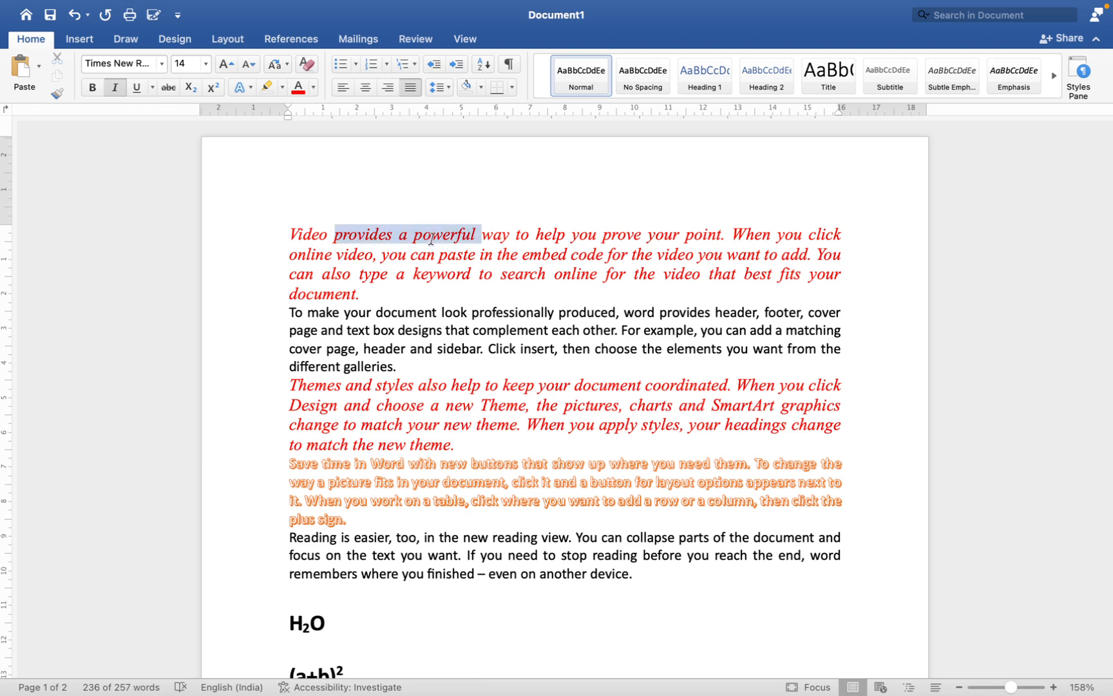
pyautogui.moveTo(356, 255); pyautogui.dragTo(422, 256)
pyautogui.moveTo(379, 296); pyautogui.dragTo(271, 239)
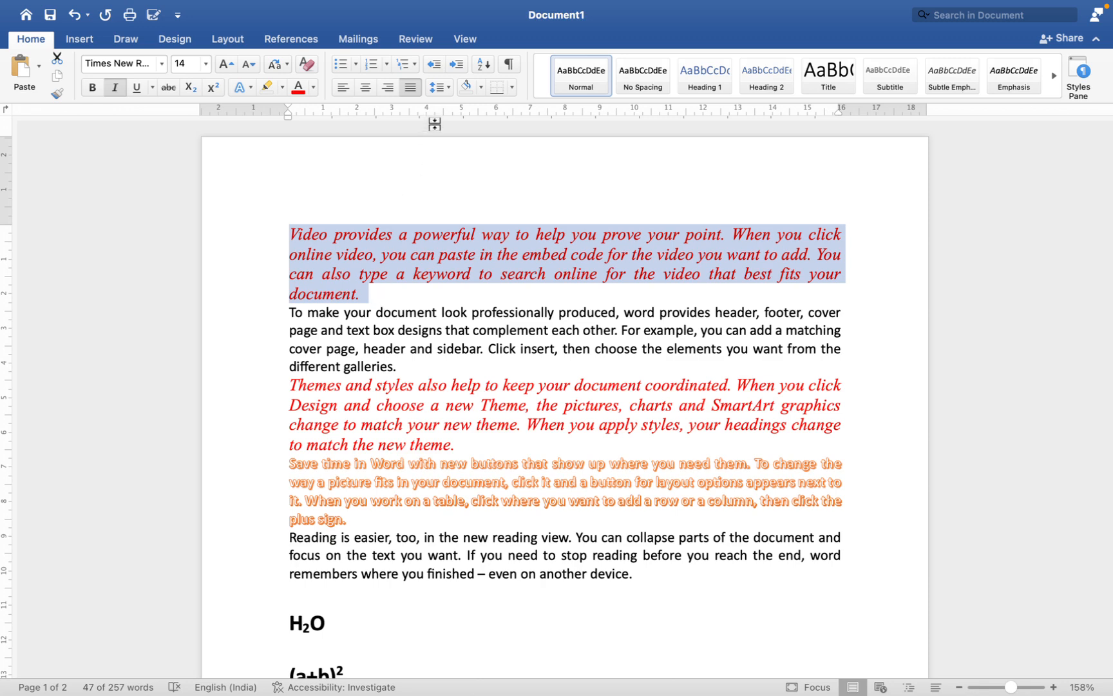
pyautogui.click(441, 91)
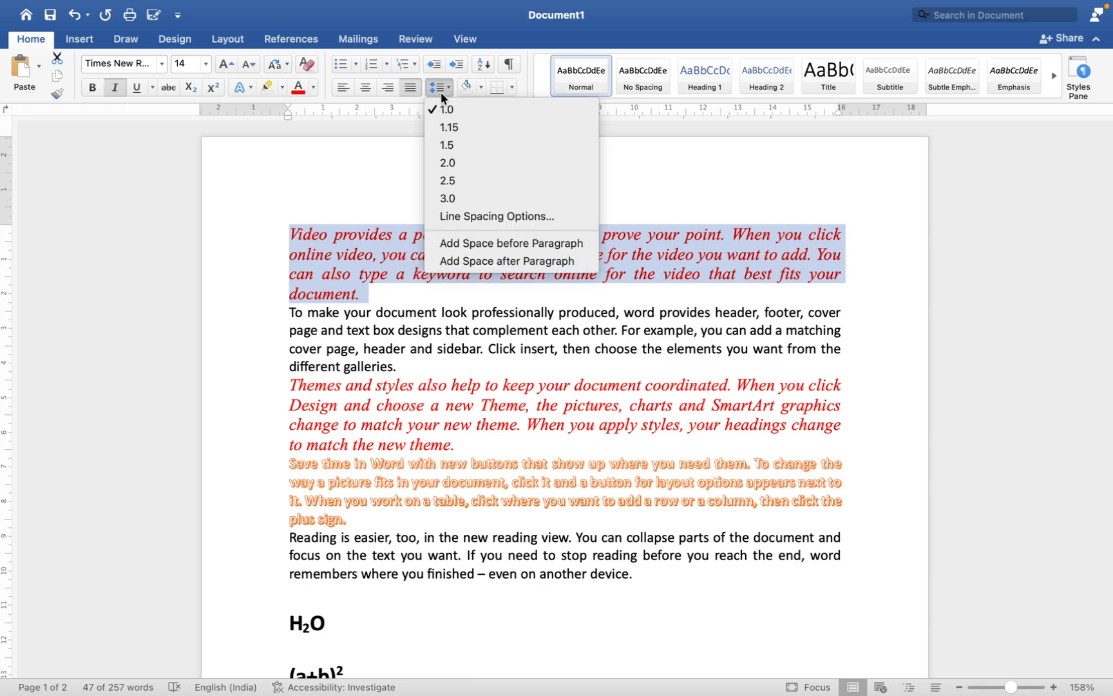
pyautogui.click(453, 197)
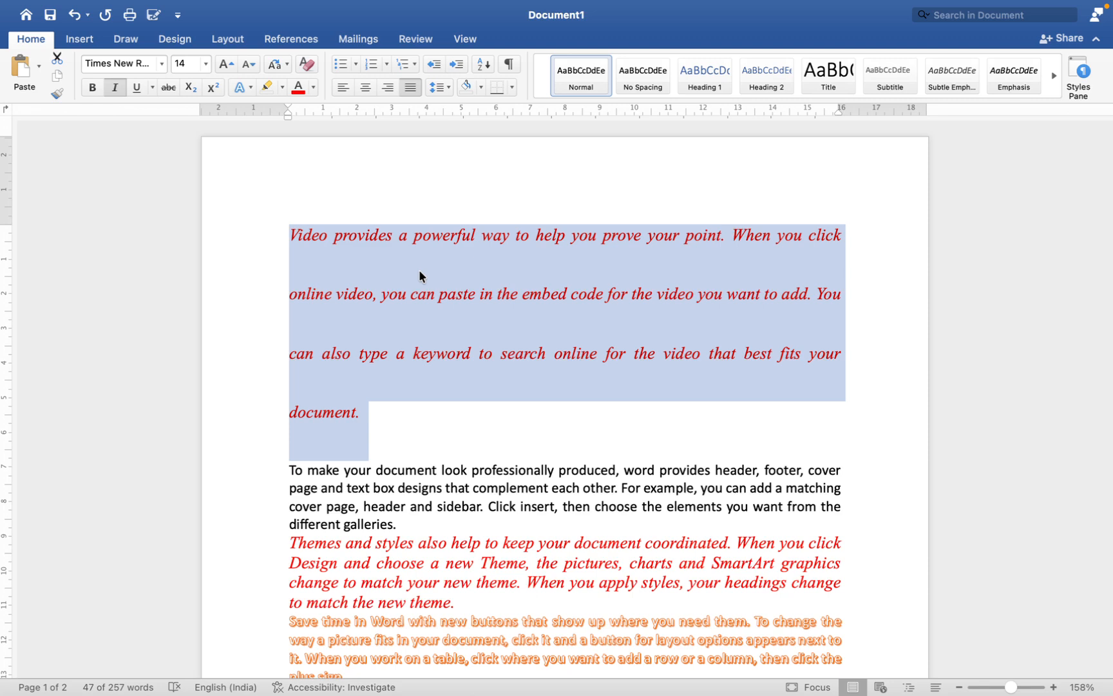
# Step: Reduce the first paragraph's line spacing to 1.15 and set it back to 1.0
pyautogui.click(440, 89)
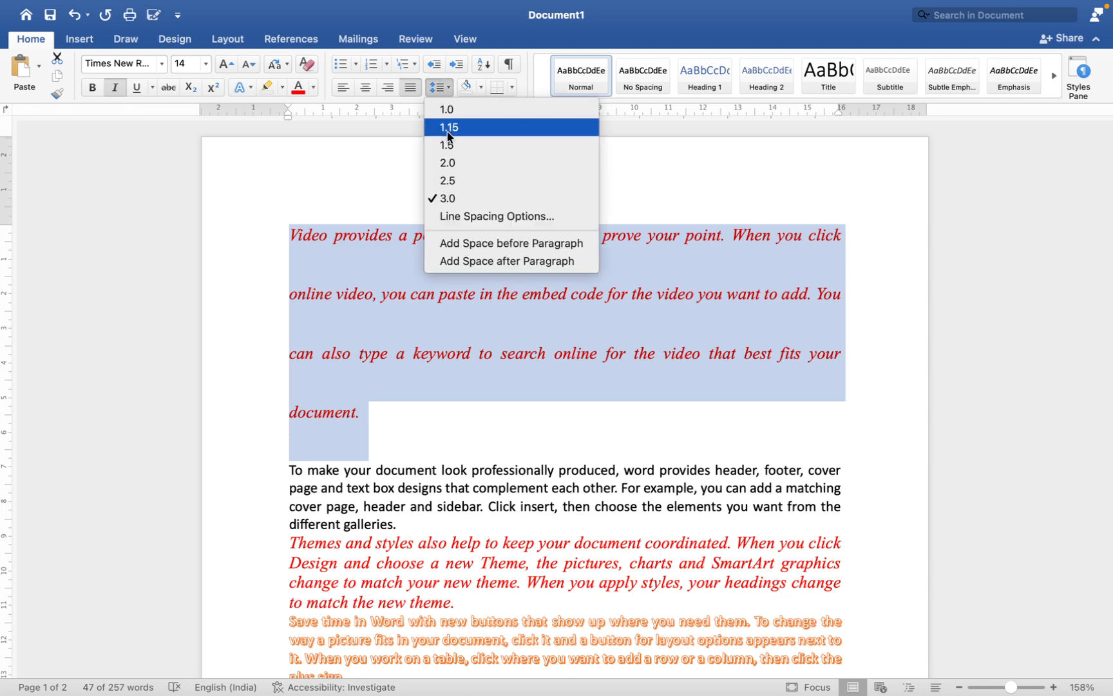
pyautogui.click(447, 129)
pyautogui.click(440, 88)
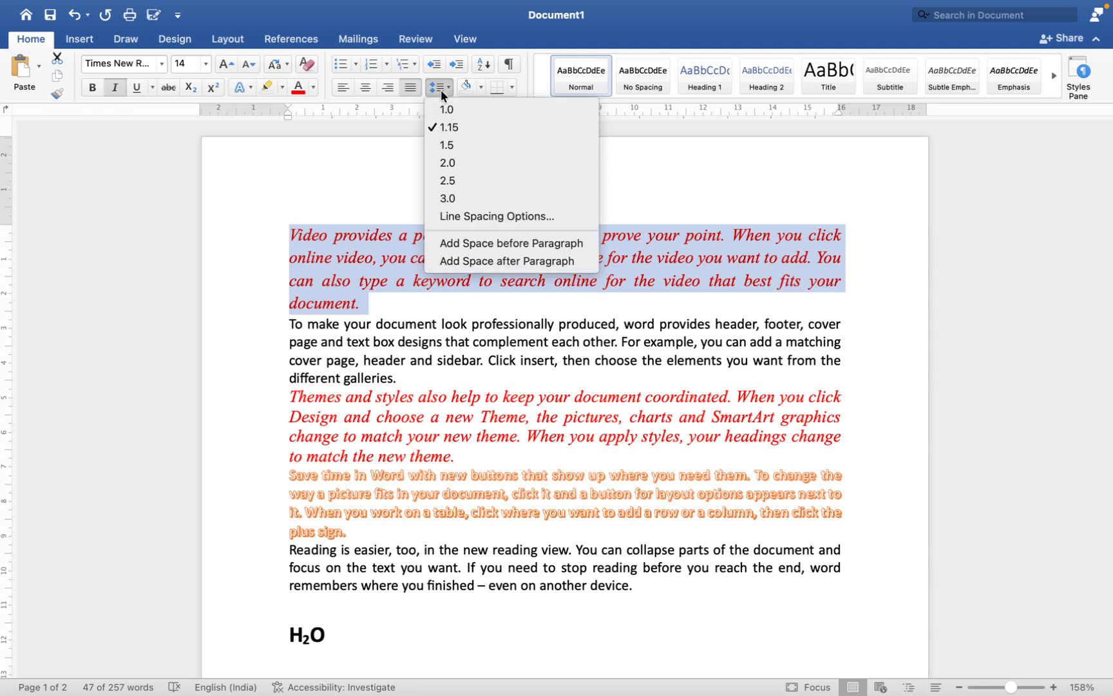
pyautogui.click(442, 105)
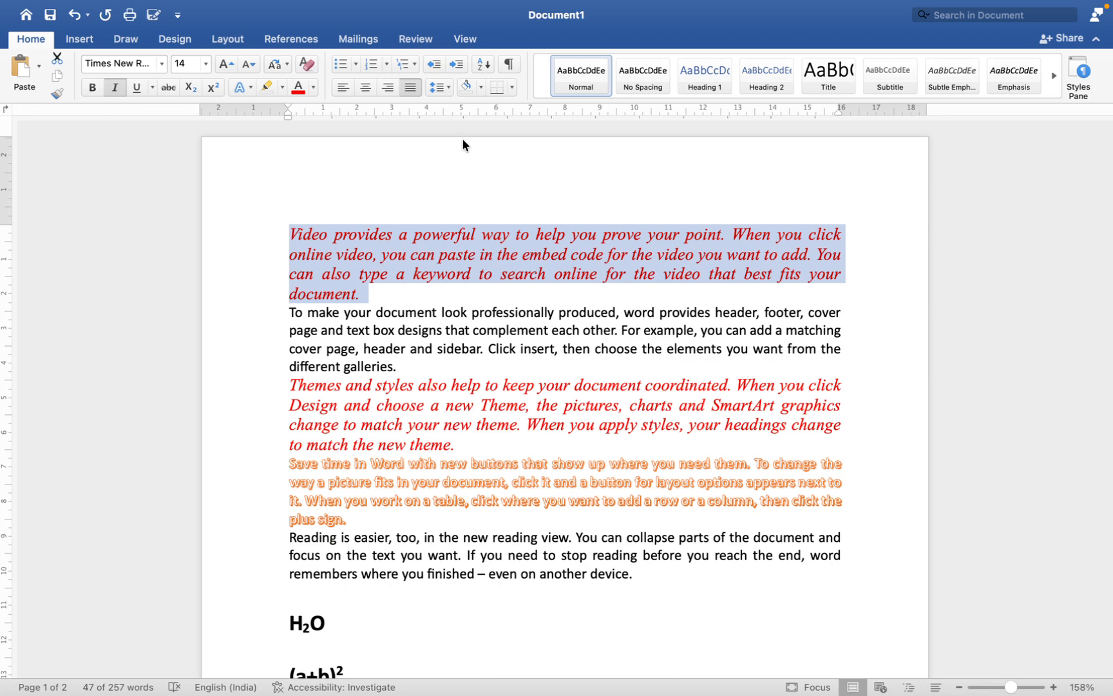
pyautogui.click(446, 97)
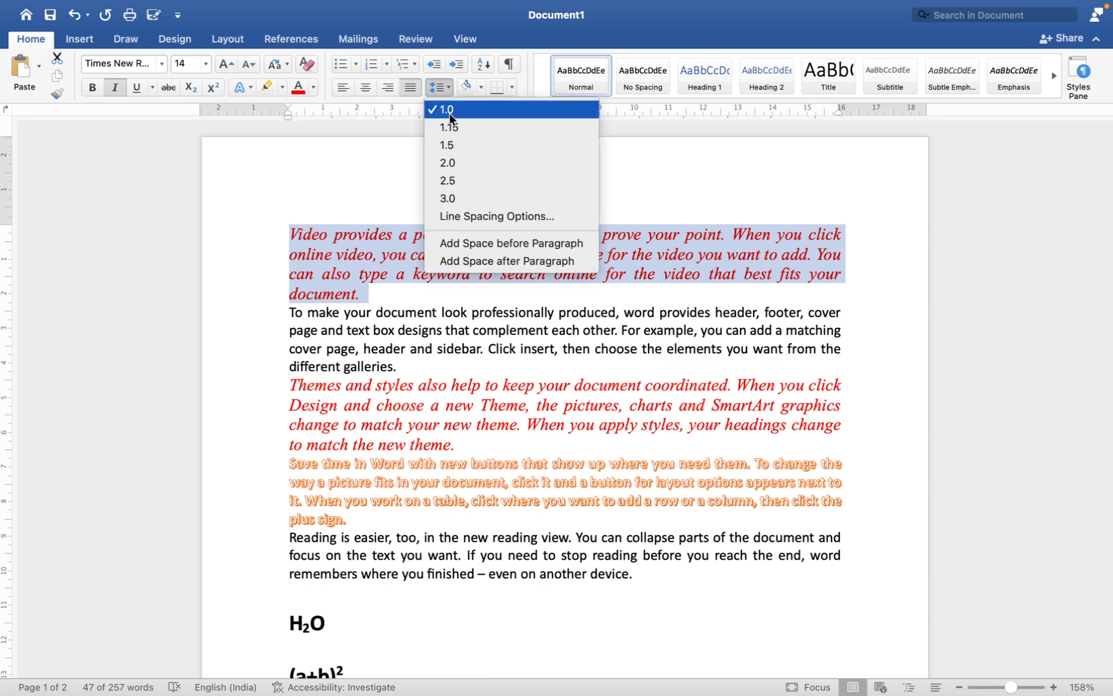
pyautogui.click(384, 253)
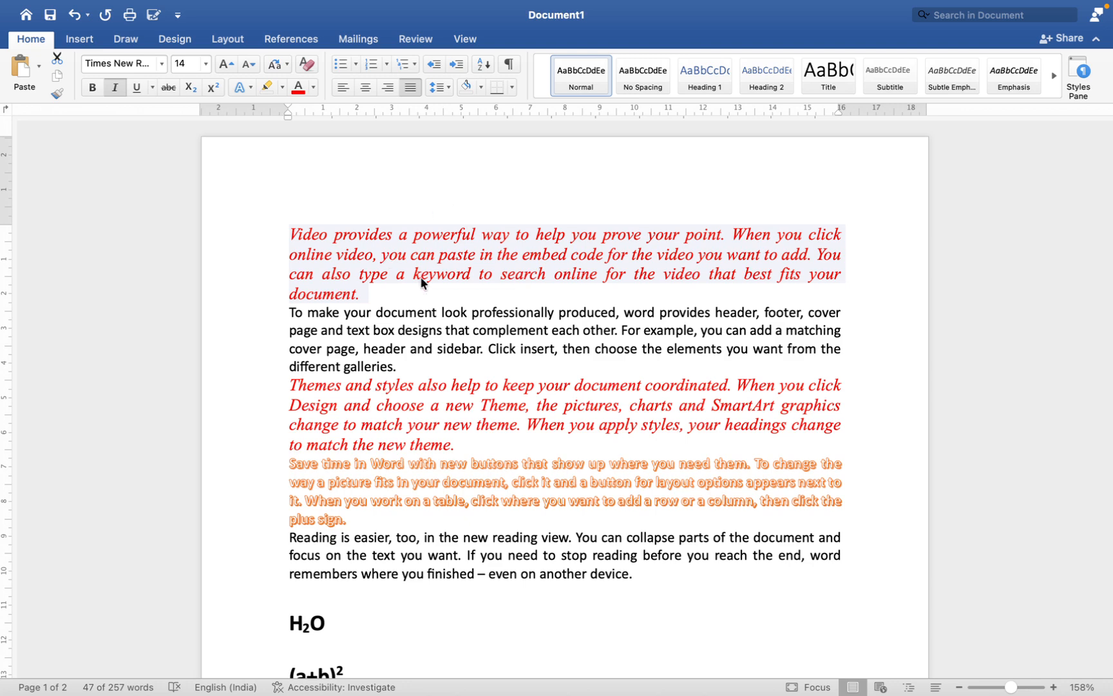
# Step: Increase the first red italic paragraph's indent by one level and decrease it by one level
pyautogui.click(288, 234)
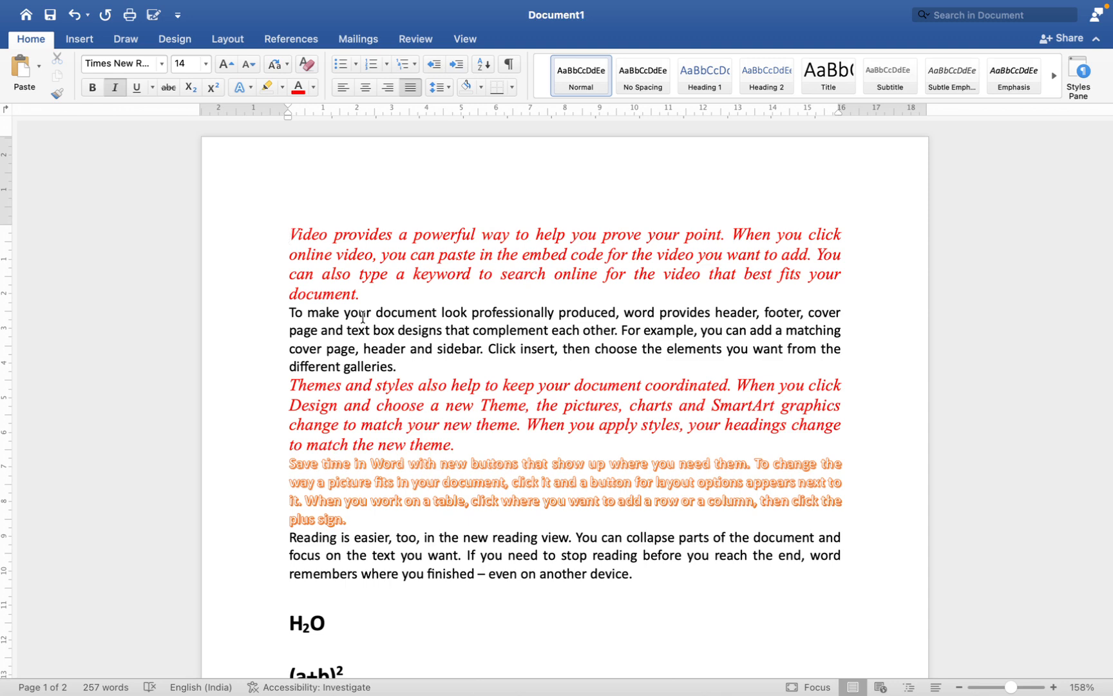
pyautogui.moveTo(288, 236); pyautogui.dragTo(364, 289)
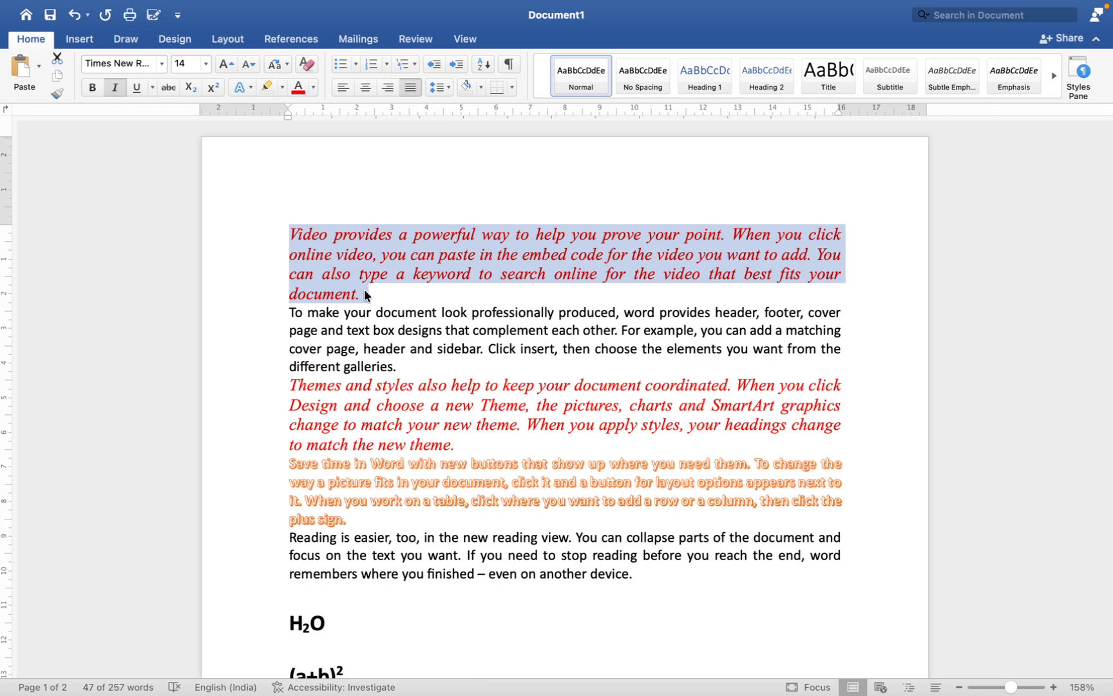
pyautogui.click(456, 65)
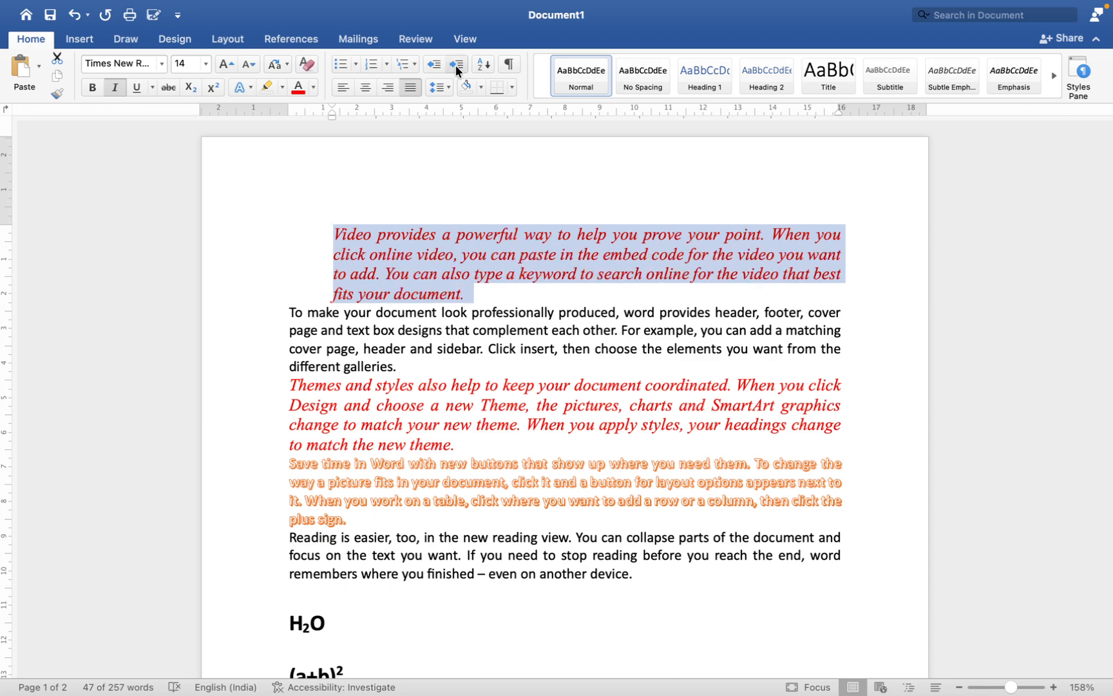
pyautogui.click(432, 64)
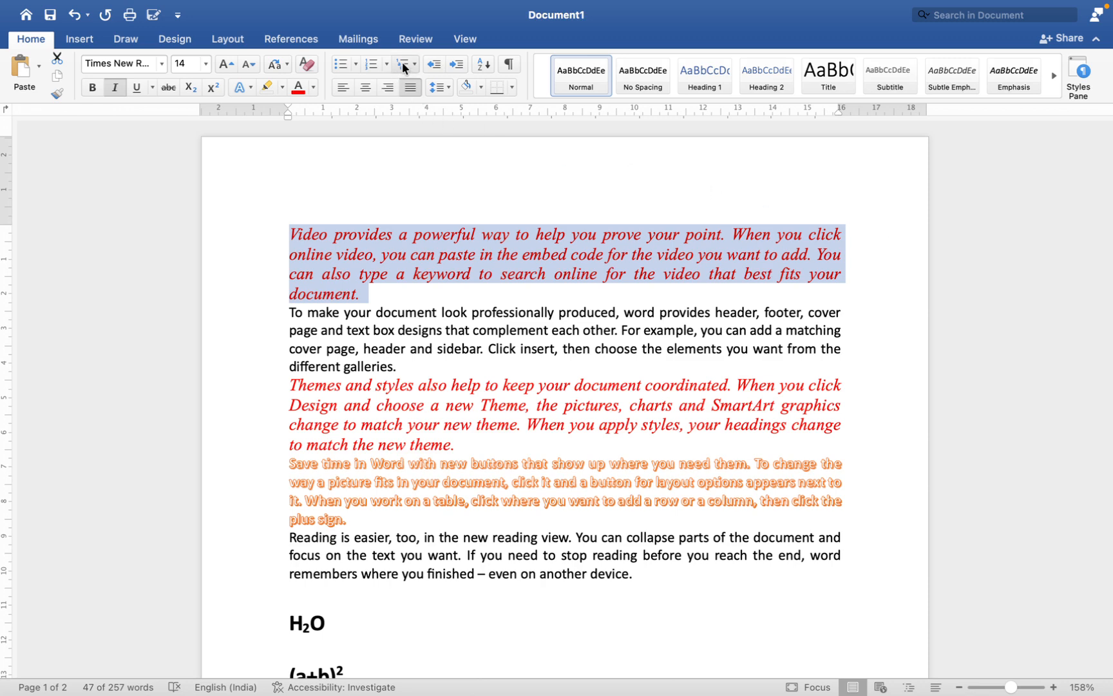
# Step: Increase the first paragraph's indent repeatedly until its left edge reaches about 10 on the ruler
pyautogui.click(455, 66)
pyautogui.click(455, 65)
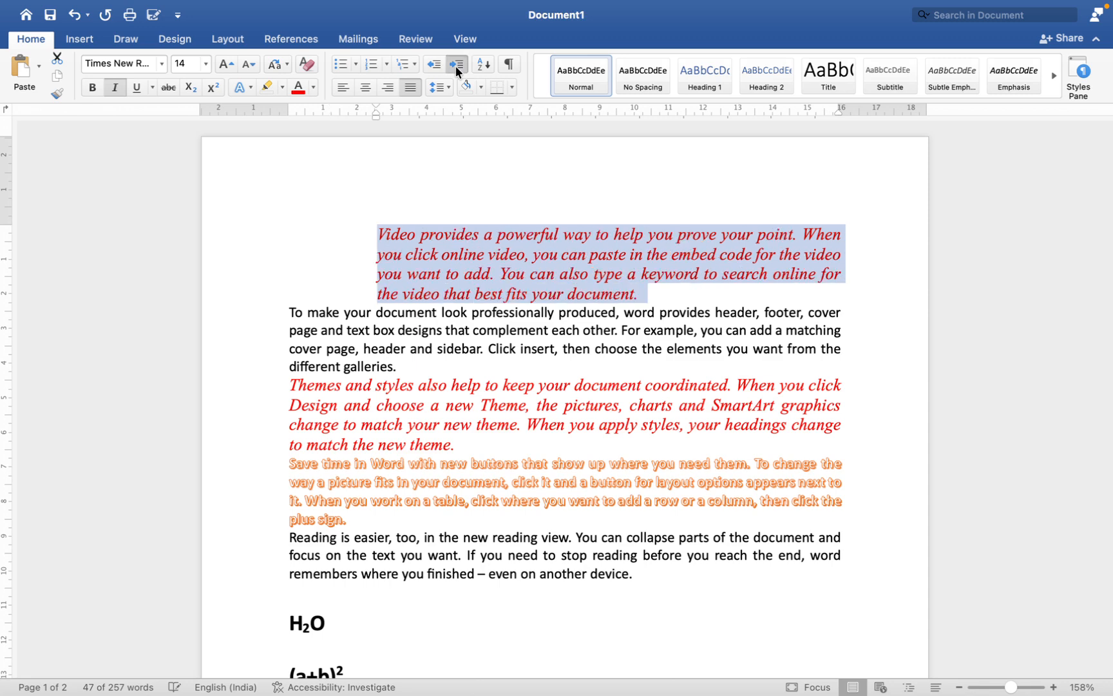
pyautogui.click(455, 65)
pyautogui.click(455, 65)
pyautogui.click(455, 65)
pyautogui.click(456, 65)
pyautogui.click(455, 65)
pyautogui.click(455, 65)
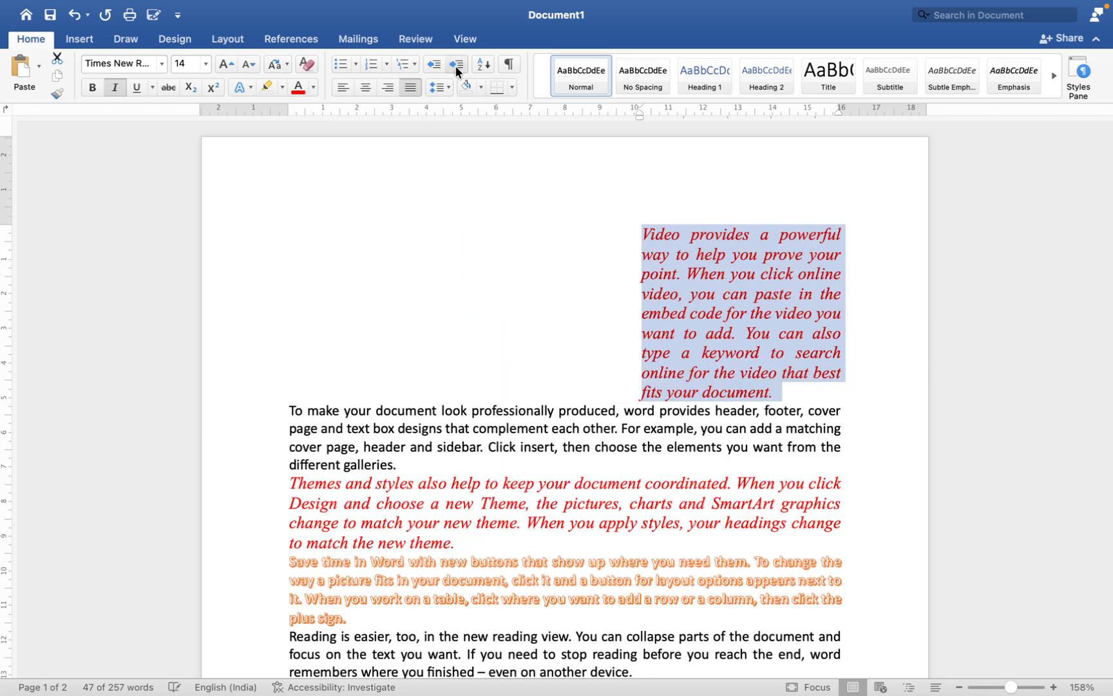
# Step: Decrease the first paragraph's indent repeatedly until it is back at the left margin
pyautogui.click(433, 65)
pyautogui.click(433, 65)
pyautogui.click(433, 65)
pyautogui.click(433, 66)
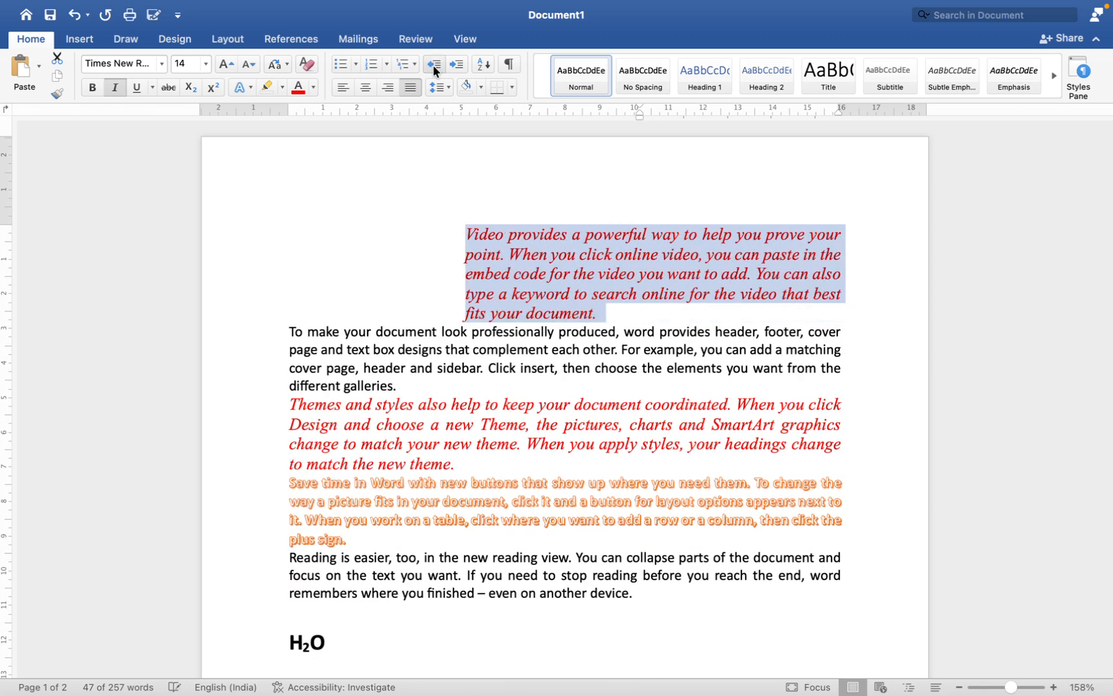
pyautogui.click(433, 66)
pyautogui.click(433, 65)
pyautogui.click(433, 65)
pyautogui.click(433, 65)
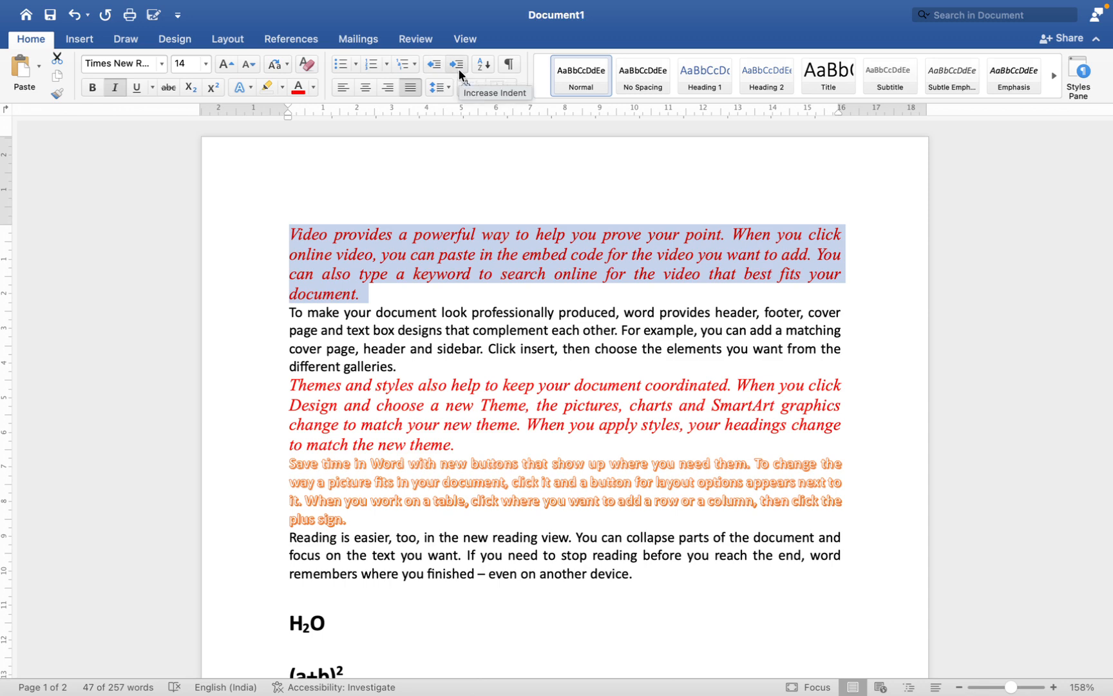
# Step: Increase the first paragraph's indent by several levels and decrease it back to the left margin
pyautogui.click(459, 67)
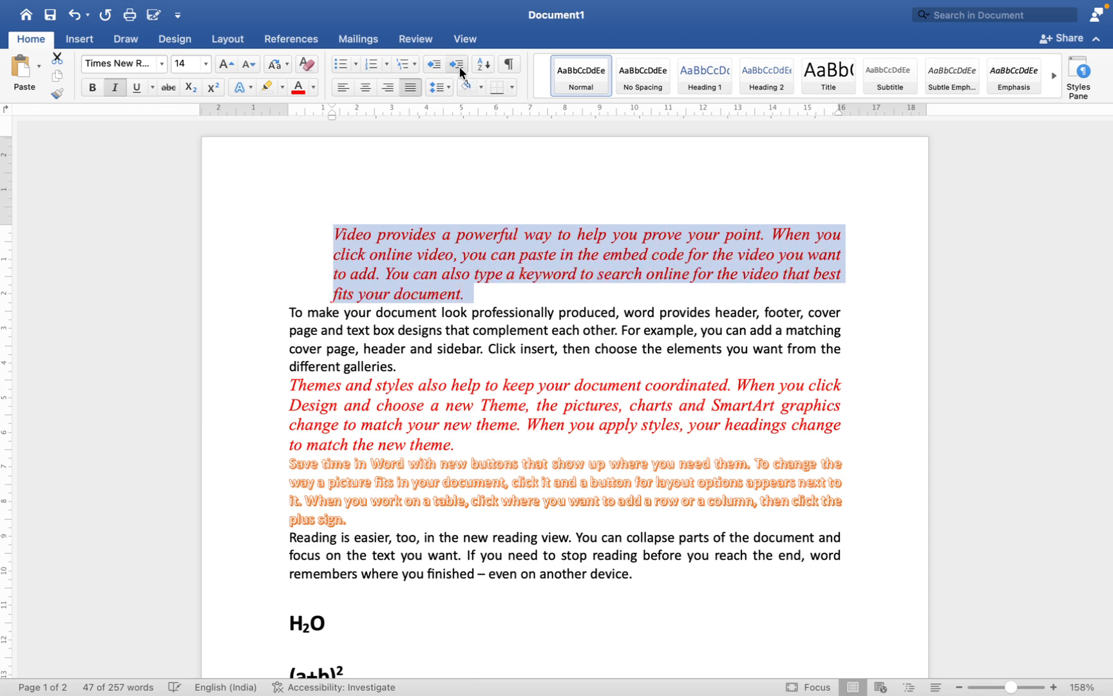
pyautogui.click(459, 67)
pyautogui.click(457, 66)
pyautogui.click(439, 65)
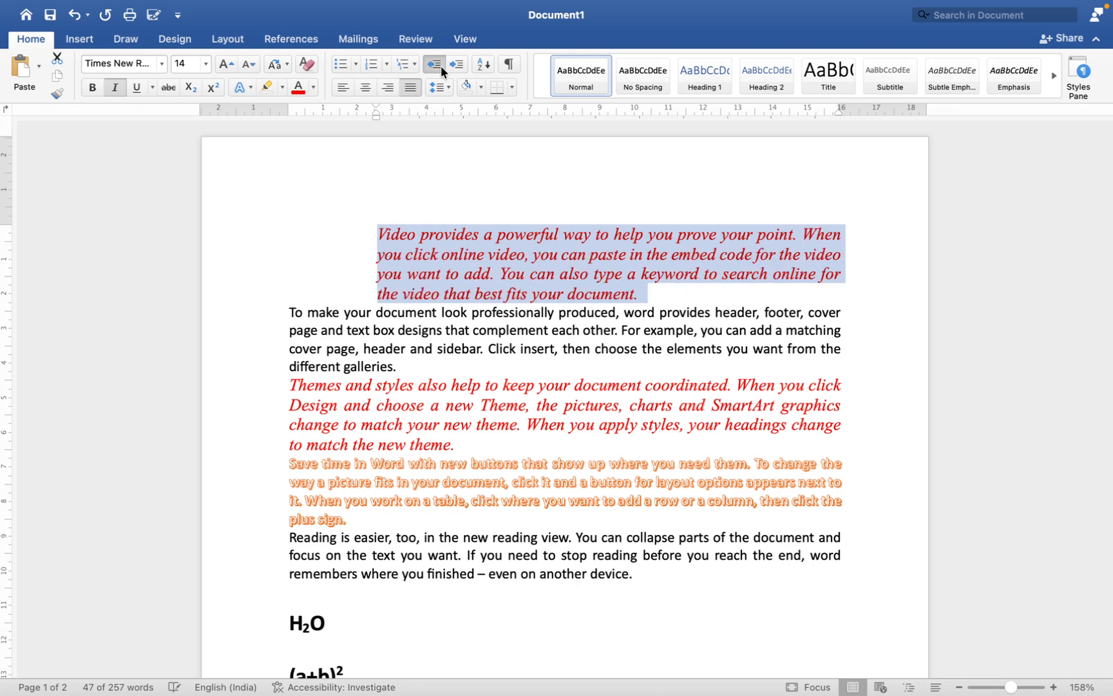
pyautogui.click(439, 65)
pyautogui.click(440, 66)
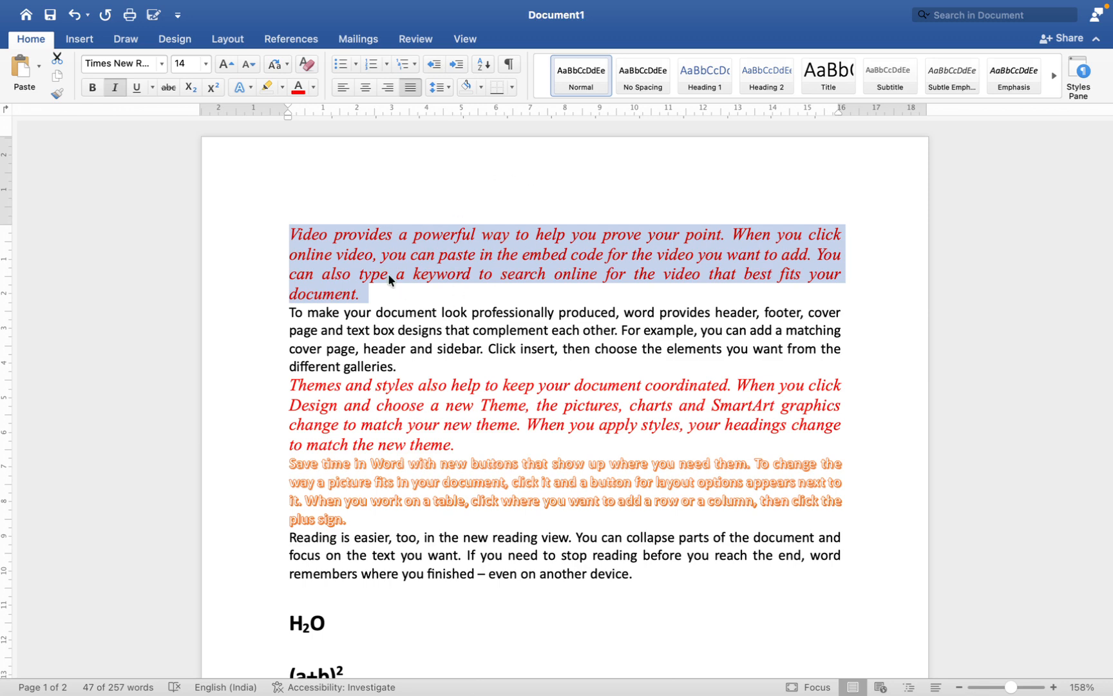
pyautogui.click(66, 224)
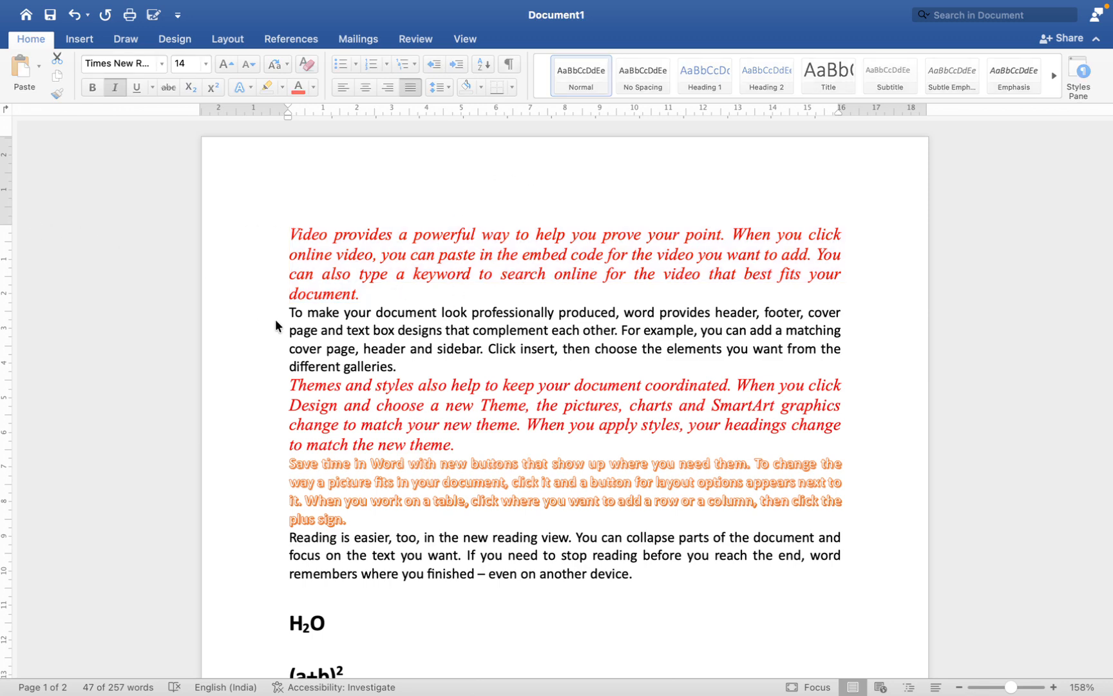
pyautogui.tripleClick(524, 284)
pyautogui.click(557, 295)
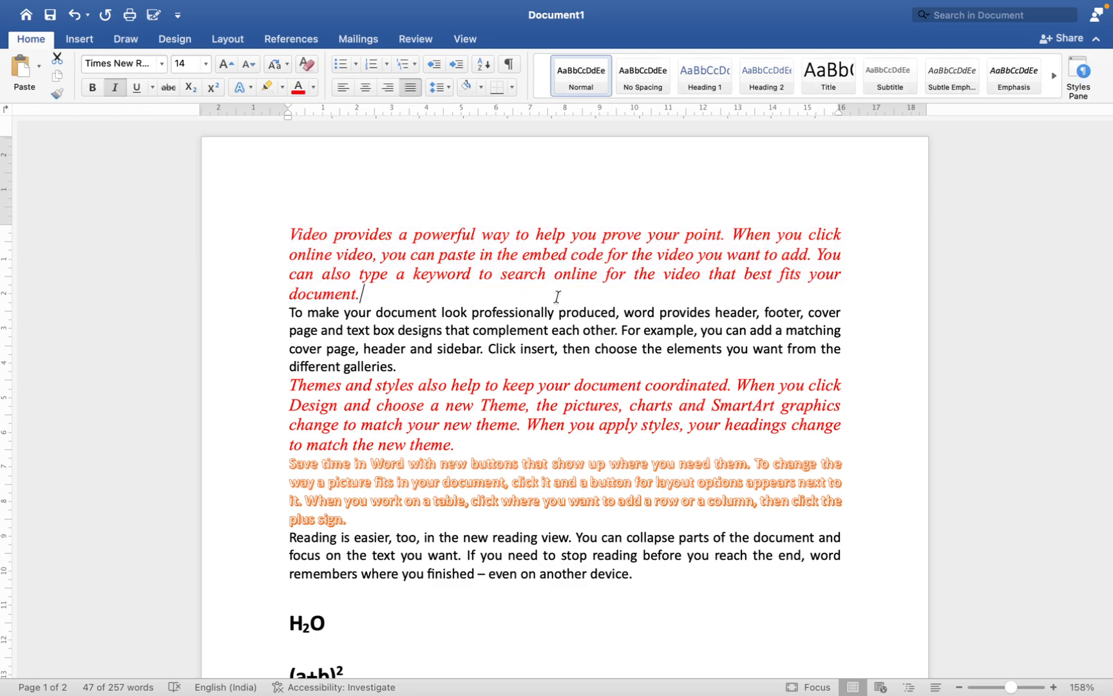
pyautogui.press('super+s')
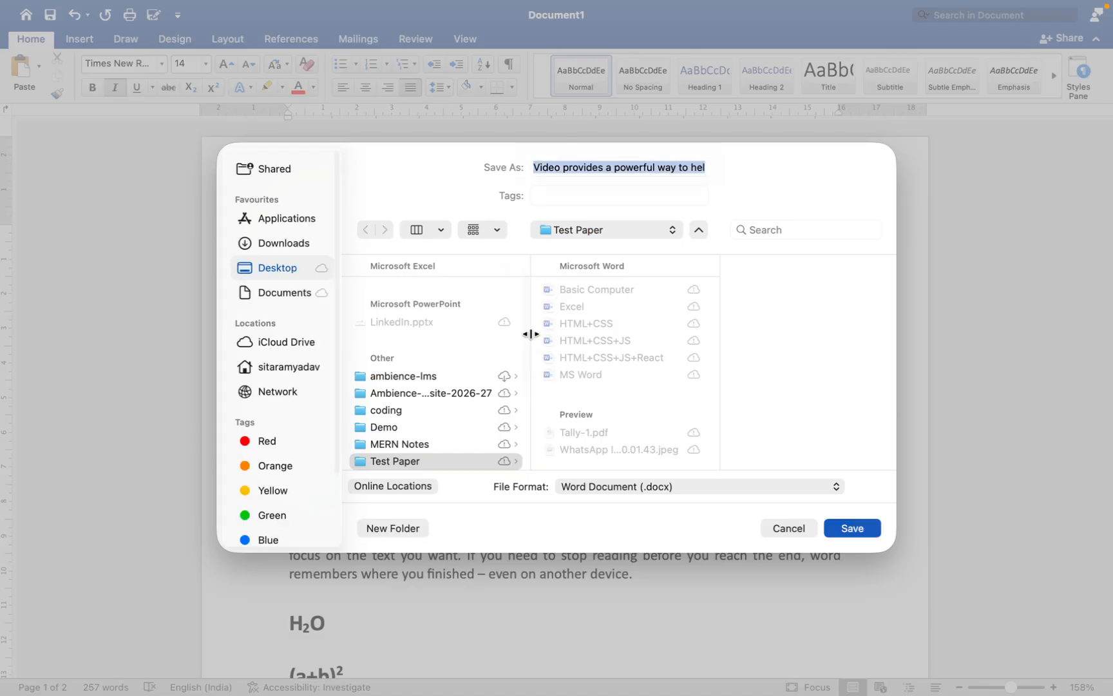
pyautogui.click(789, 528)
pyautogui.click(666, 462)
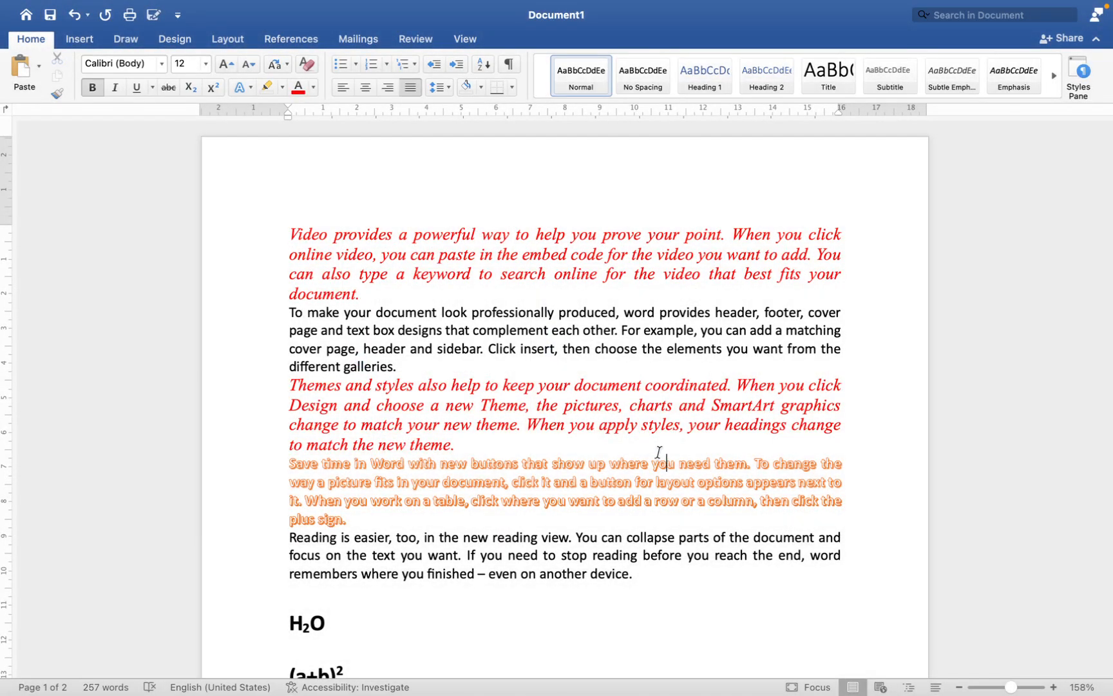
# Step: Delete all of the document's text and turn off italic for new text
pyautogui.press('super+a')
pyautogui.press('BackSpace')
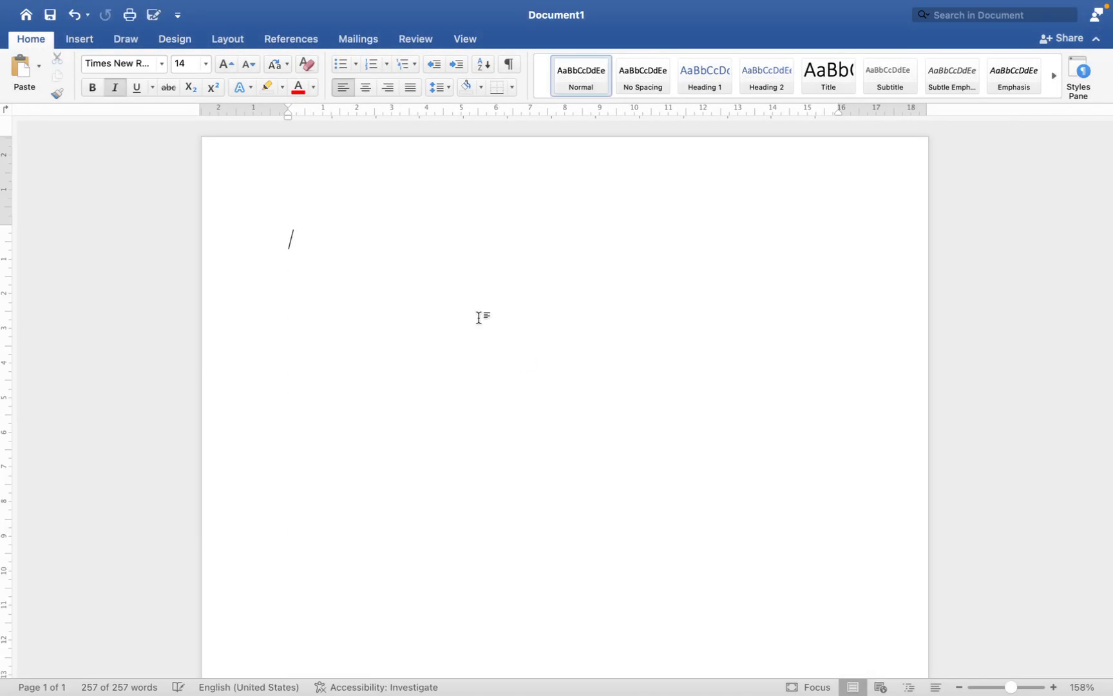
pyautogui.click(111, 85)
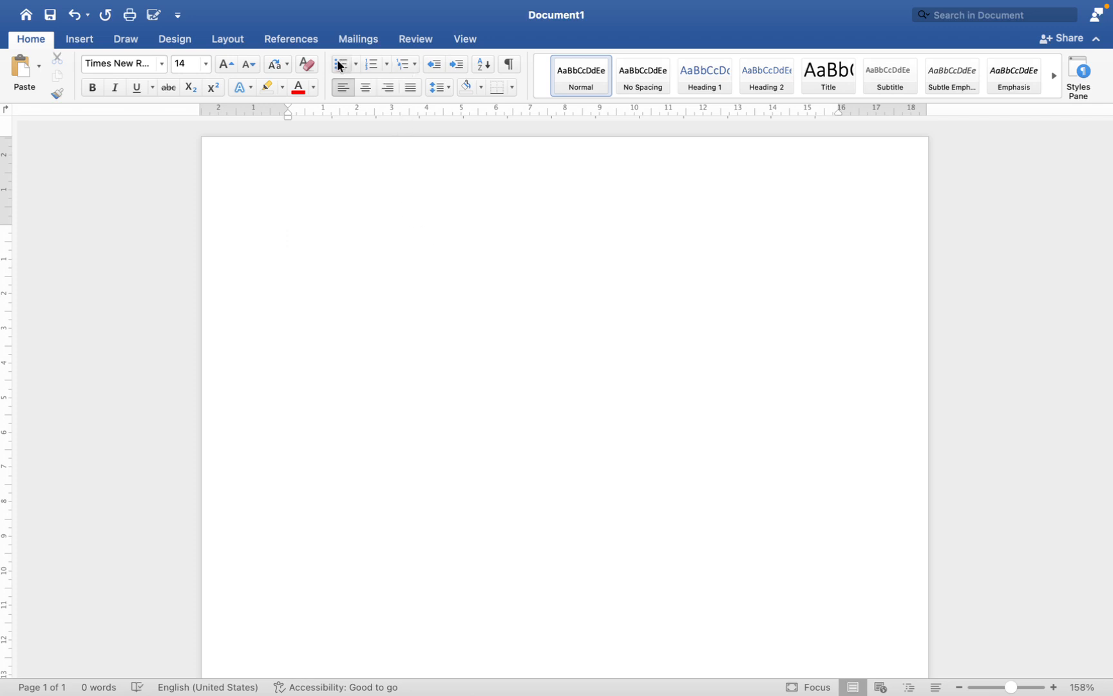
# Step: Start a multi-level list on the blank page using the 1), a), i) style from the list library
pyautogui.click(406, 67)
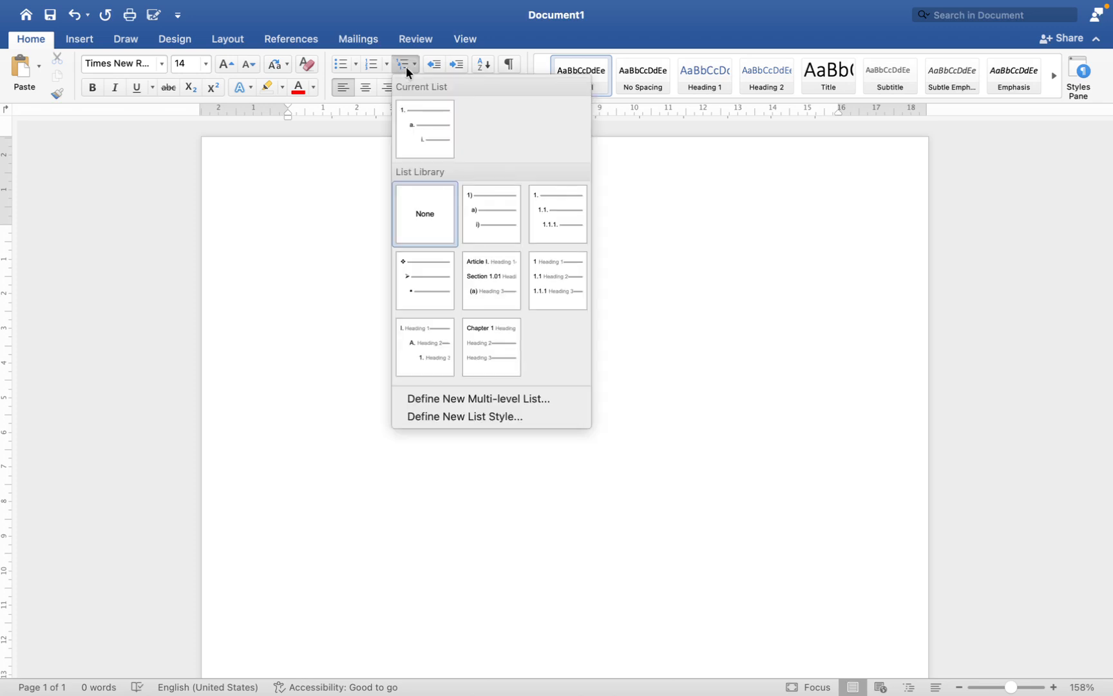
pyautogui.click(478, 209)
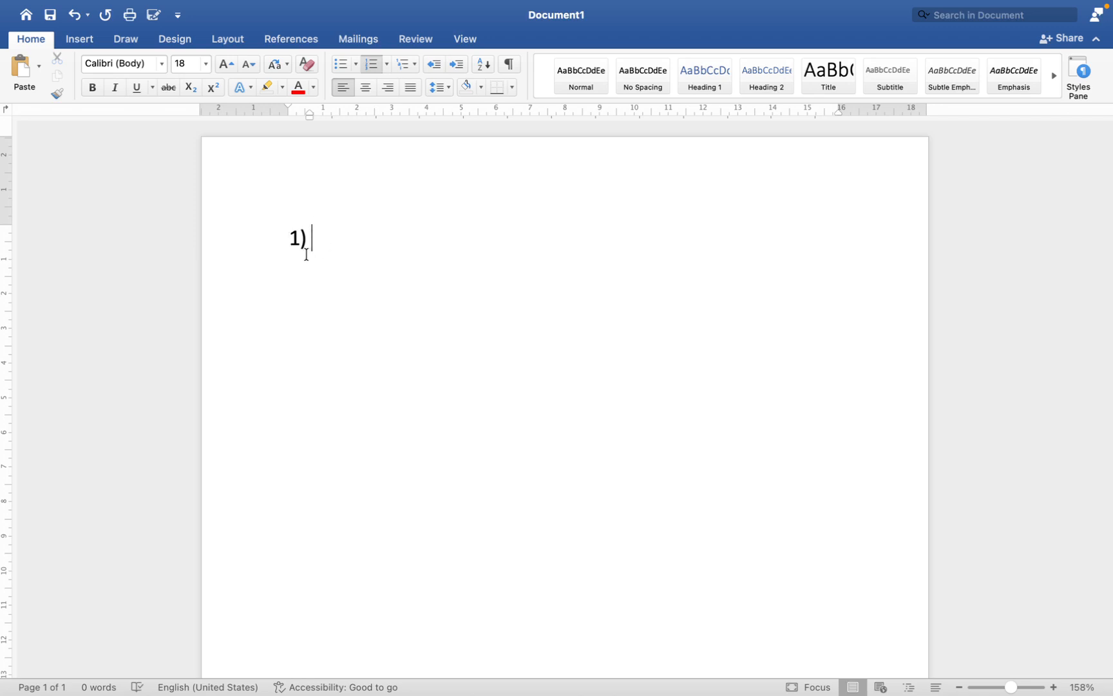
# Step: View the number styles offered for level 1 when defining a new multi-level list, then close the definition without applying it
pyautogui.click(412, 65)
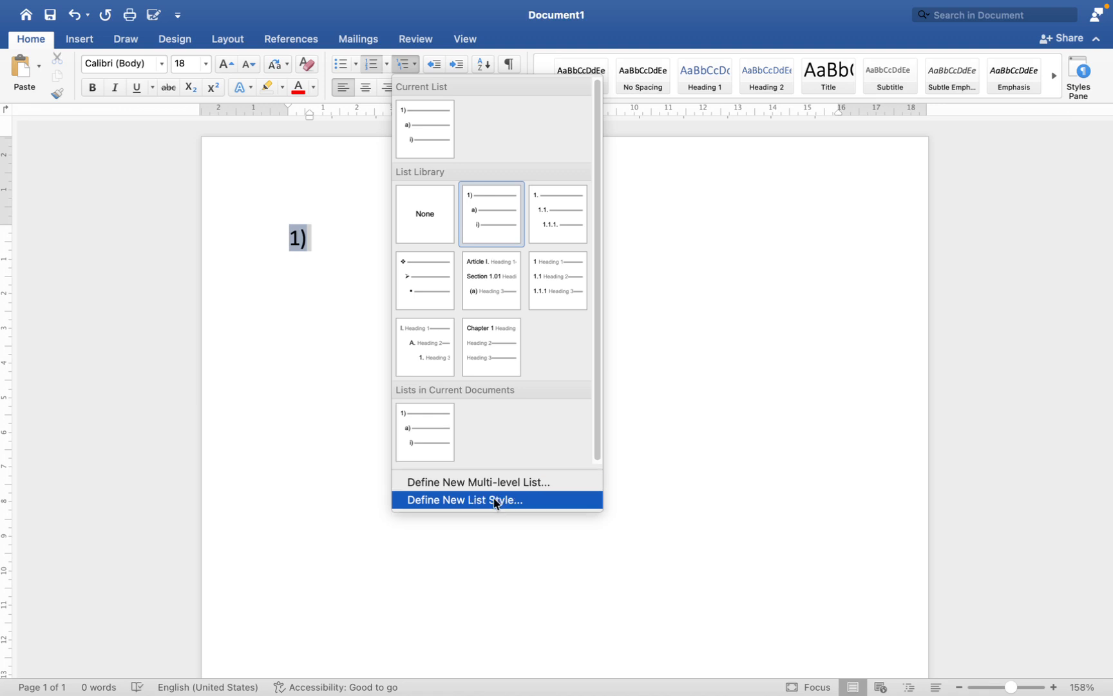
pyautogui.click(508, 484)
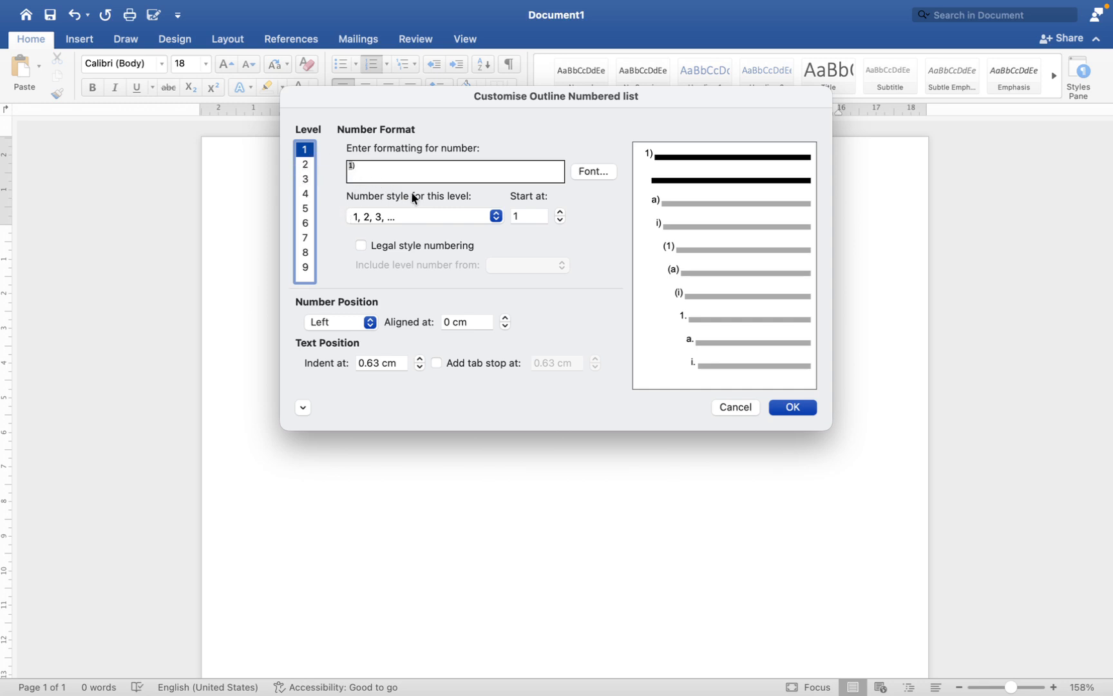
pyautogui.click(495, 216)
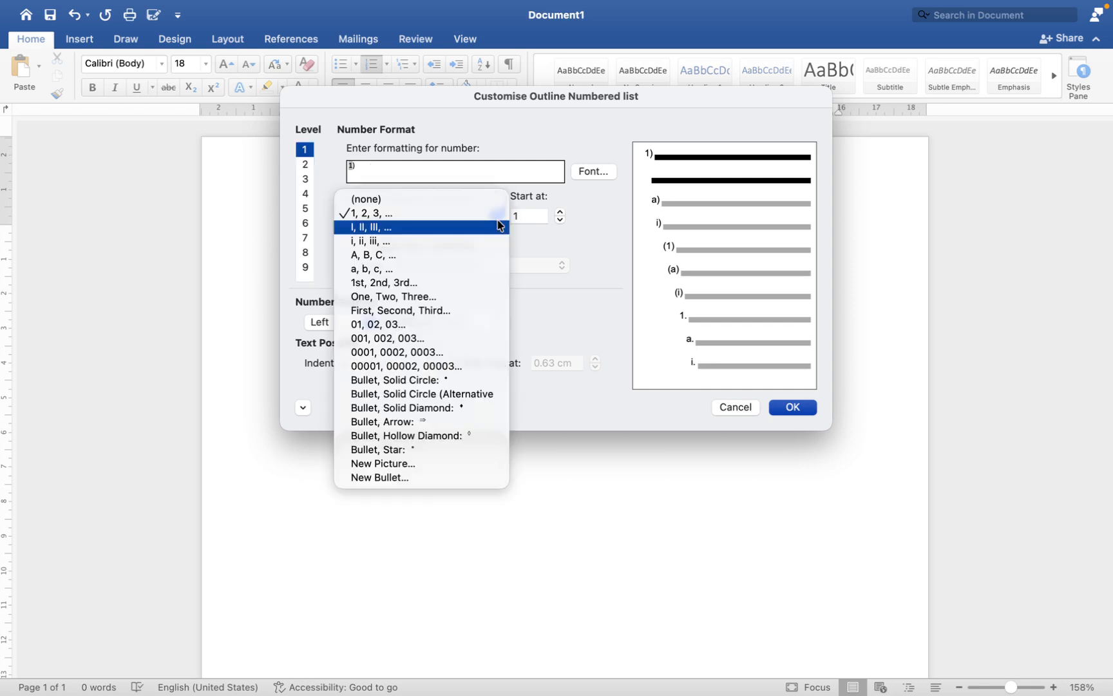
pyautogui.click(559, 239)
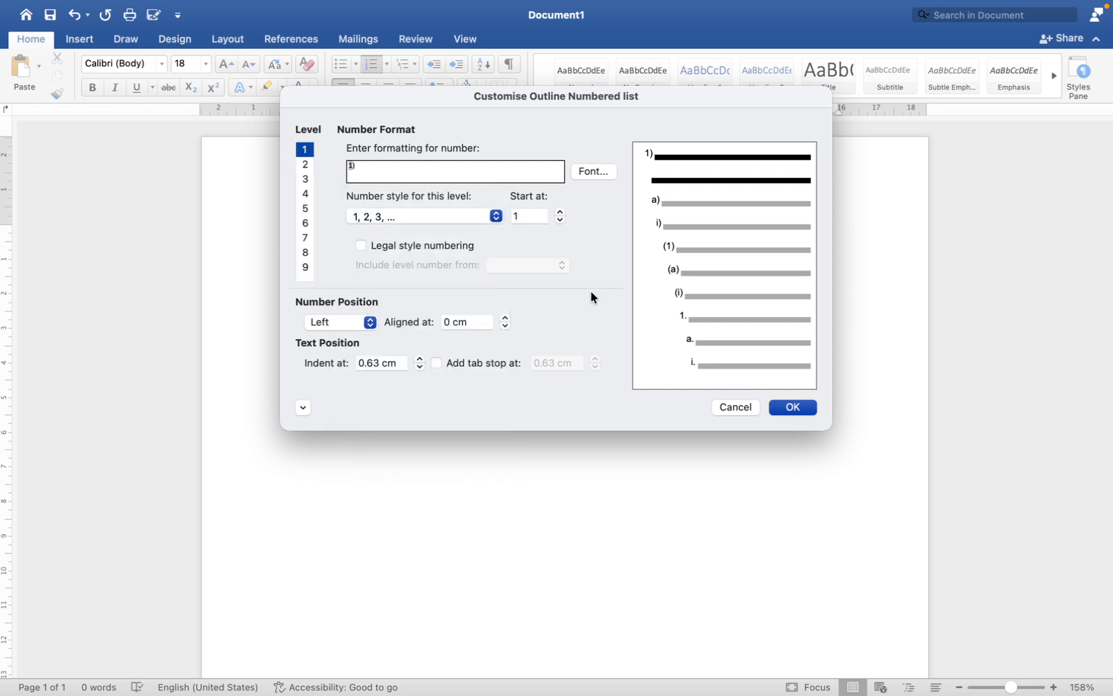
pyautogui.click(732, 410)
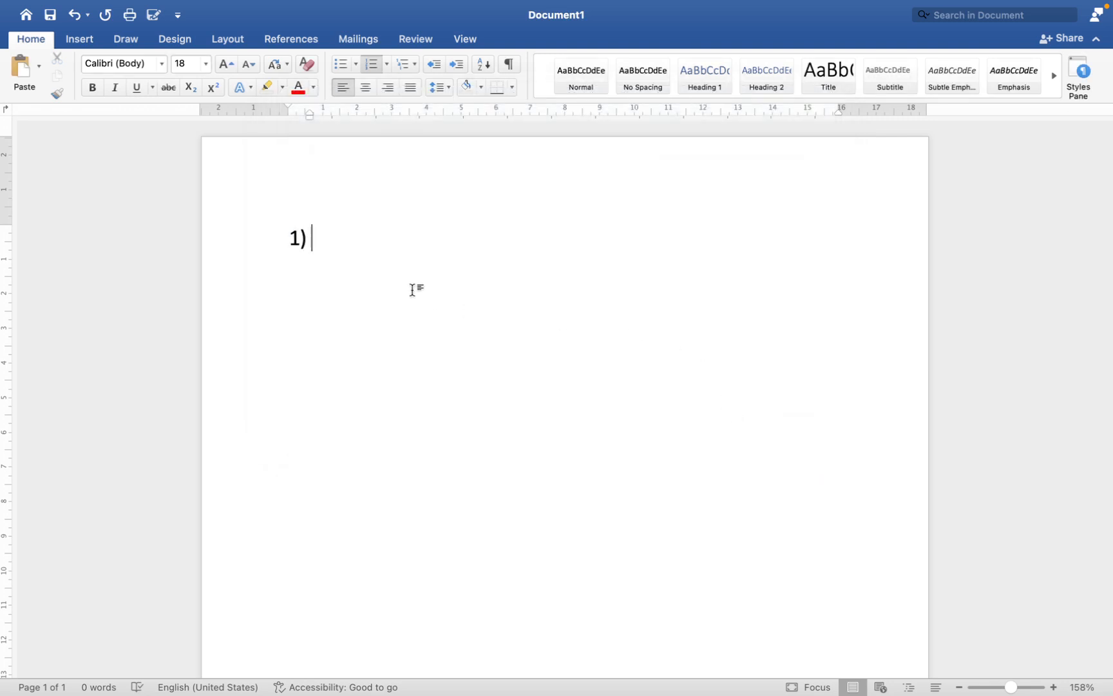
# Step: Enter "What is Mouse?" as the list's first top-level item
pyautogui.write('Whai')
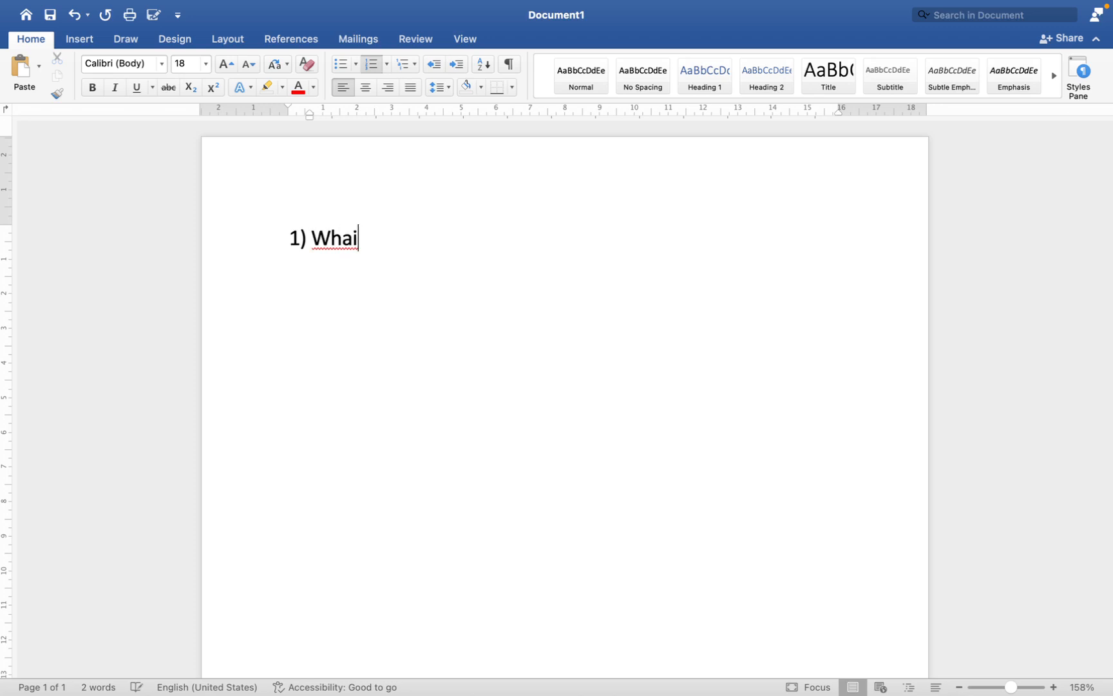
pyautogui.press('BackSpace')
pyautogui.write('t is Mouse?')
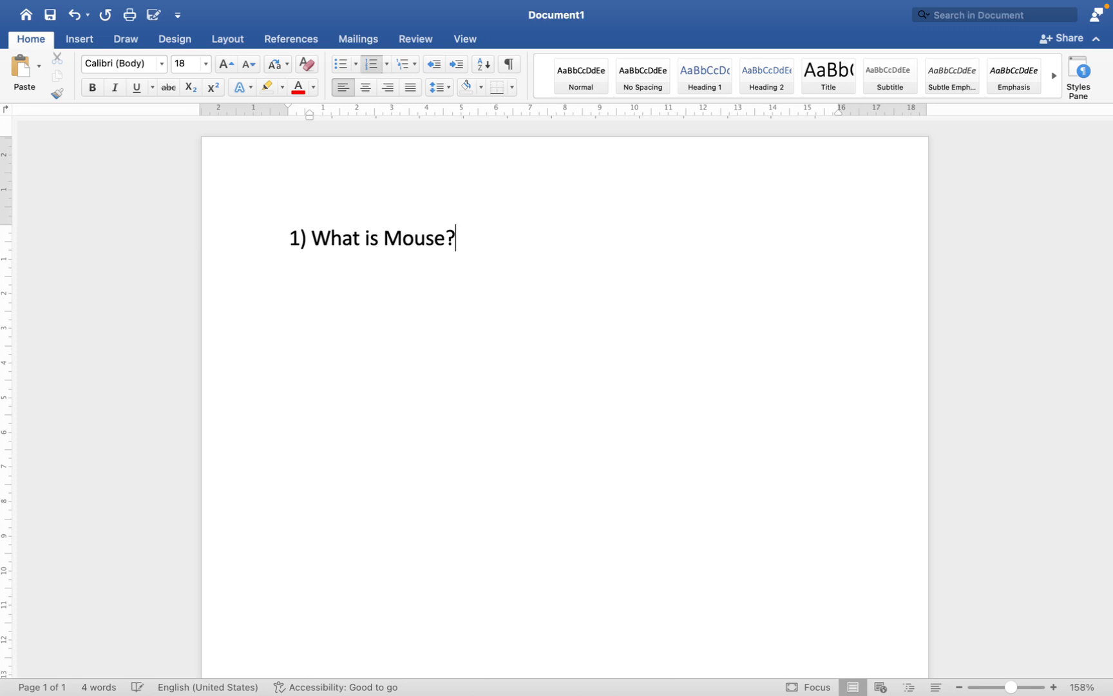
# Step: Add "Input Device" as the first second-level option under "What is Mouse?"
pyautogui.press('Return')
pyautogui.press('Tab')
pyautogui.write('Input ')
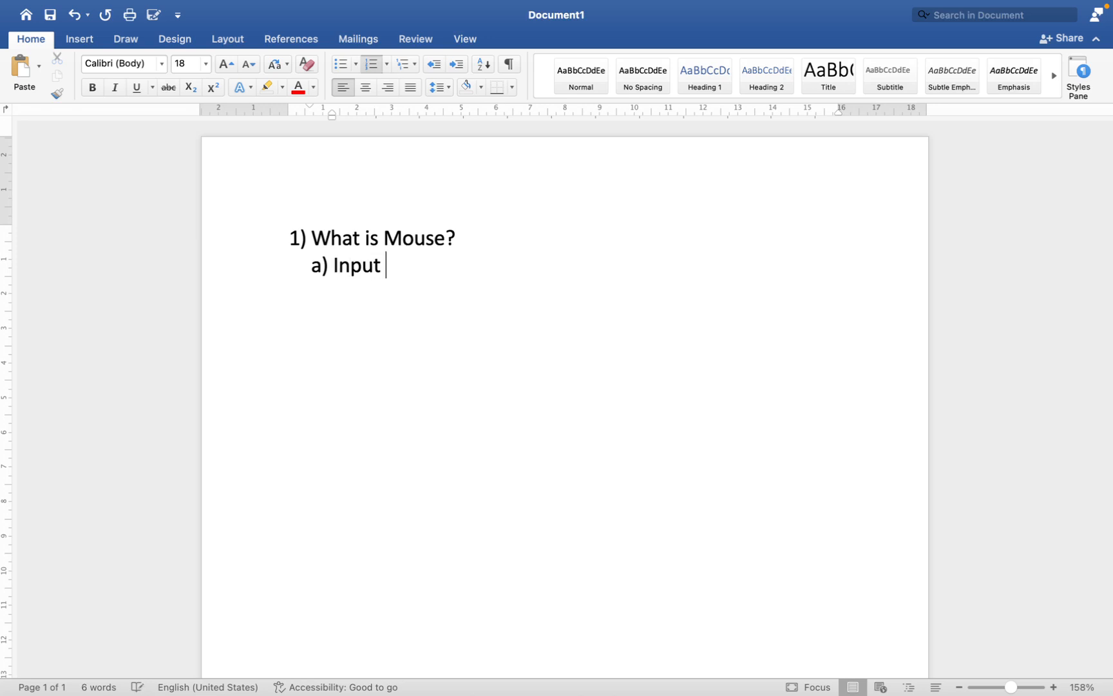
pyautogui.write('evice')
pyautogui.press('BackSpace')
pyautogui.press('BackSpace')
pyautogui.press('BackSpace')
pyautogui.press('BackSpace')
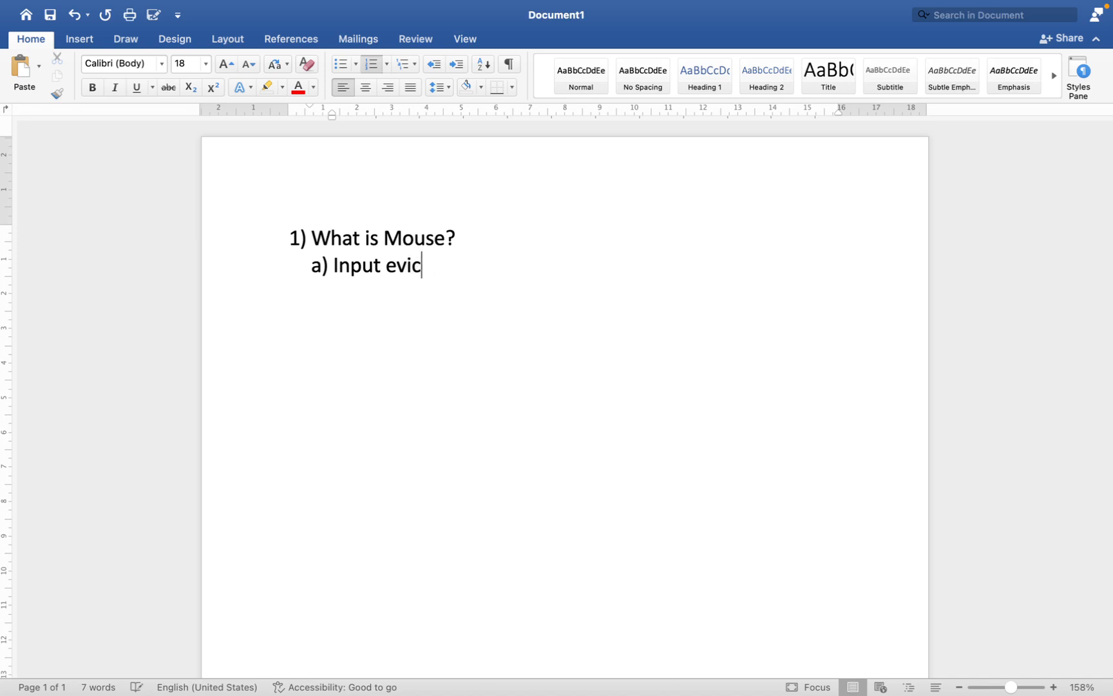
pyautogui.press('BackSpace')
pyautogui.write('Device')
# Step: Add "Output Device" as the second option under "What is Mouse?"
pyautogui.press('Return')
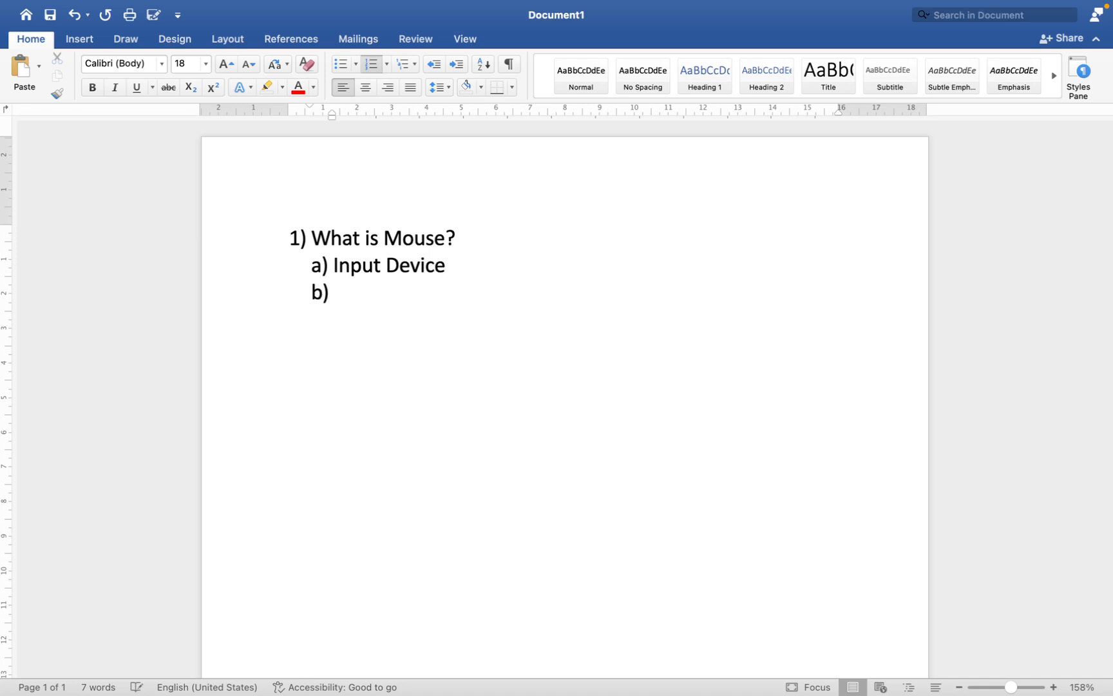
pyautogui.write('Out')
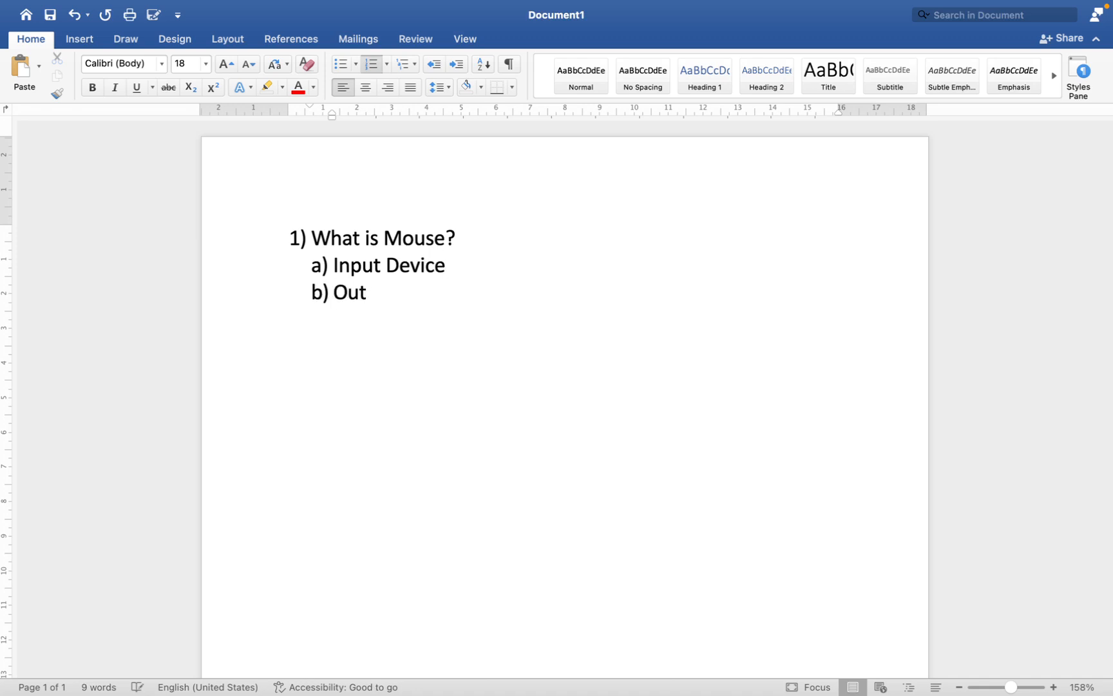
pyautogui.write('put Device')
# Step: Add "Processing Device" as the third option under "What is Mouse?"
pyautogui.press('Return')
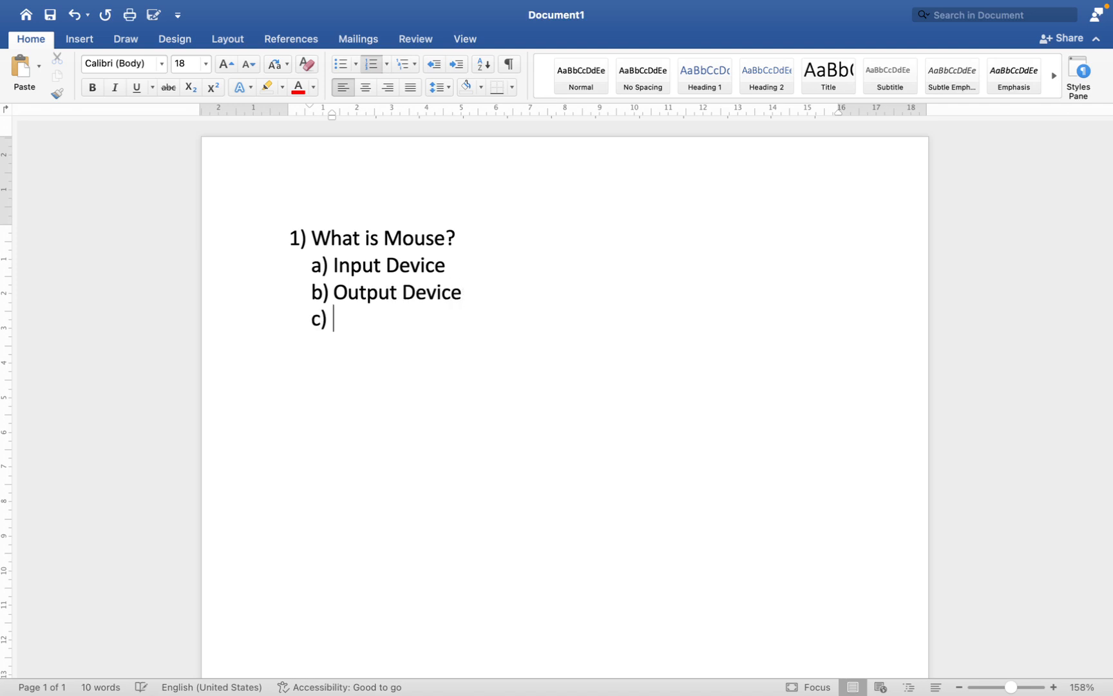
pyautogui.write('Processt')
pyautogui.press('BackSpace')
pyautogui.write('ing Devoce')
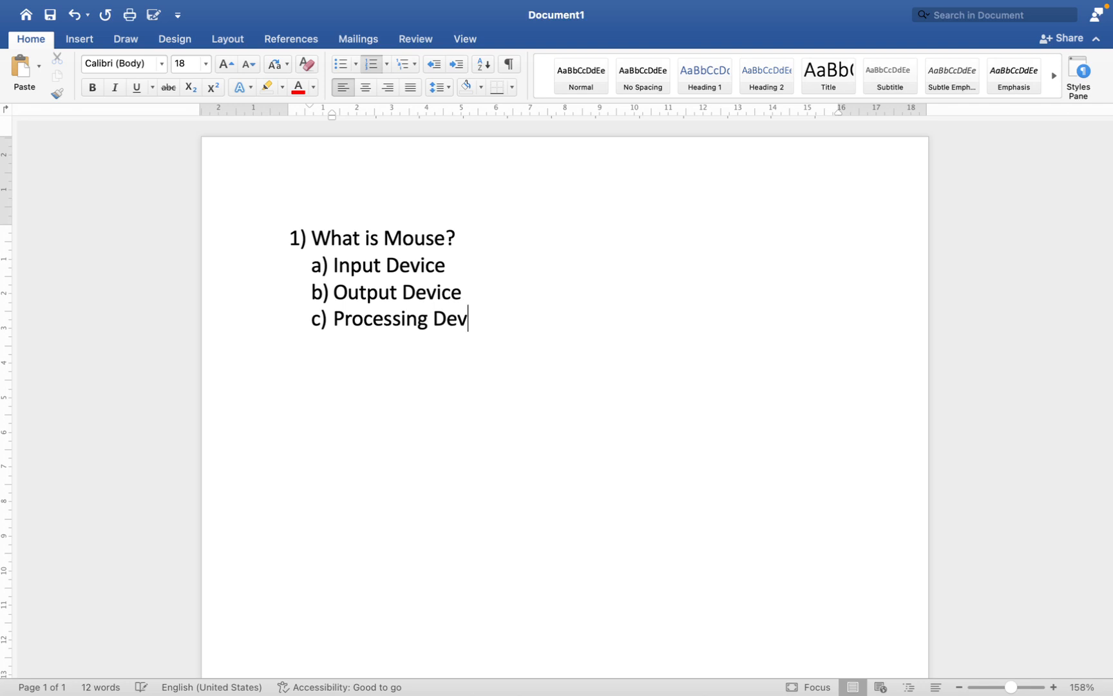
pyautogui.press('BackSpace')
pyautogui.press('BackSpace')
pyautogui.press('BackSpace')
pyautogui.write('ice')
# Step: Add "All of these" as the fourth option under "What is Mouse?"
pyautogui.press('Return')
pyautogui.write('All o')
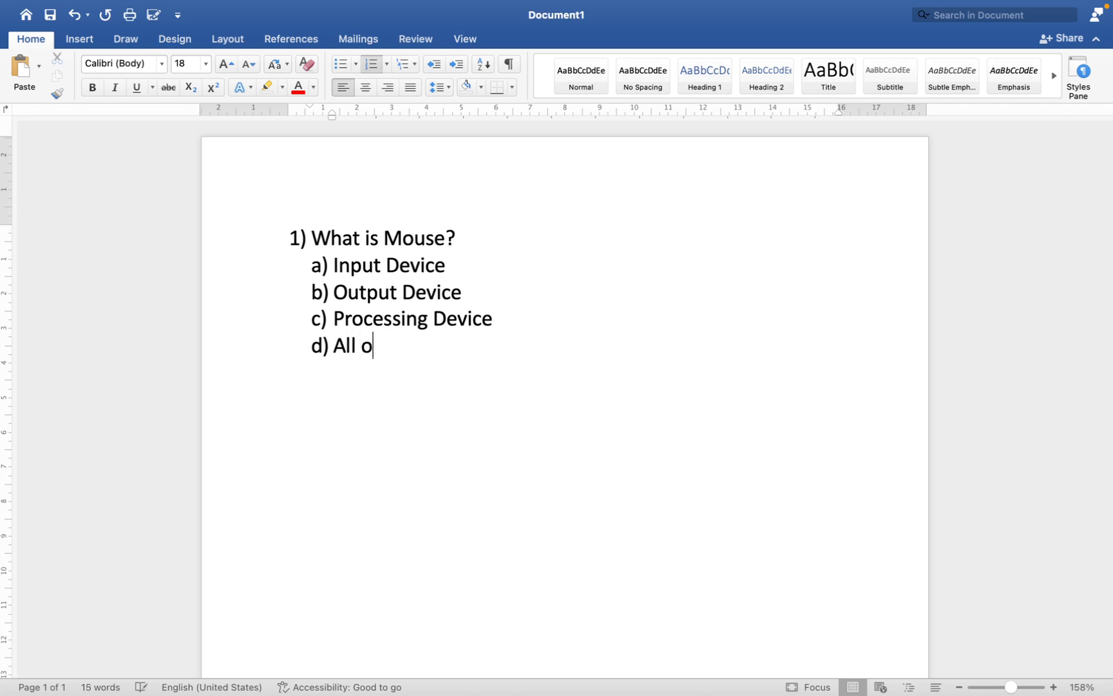
pyautogui.write('f these')
# Step: Add a new list item promoted to the top level and enter "What is keyboard?" as the second question
pyautogui.press('Return')
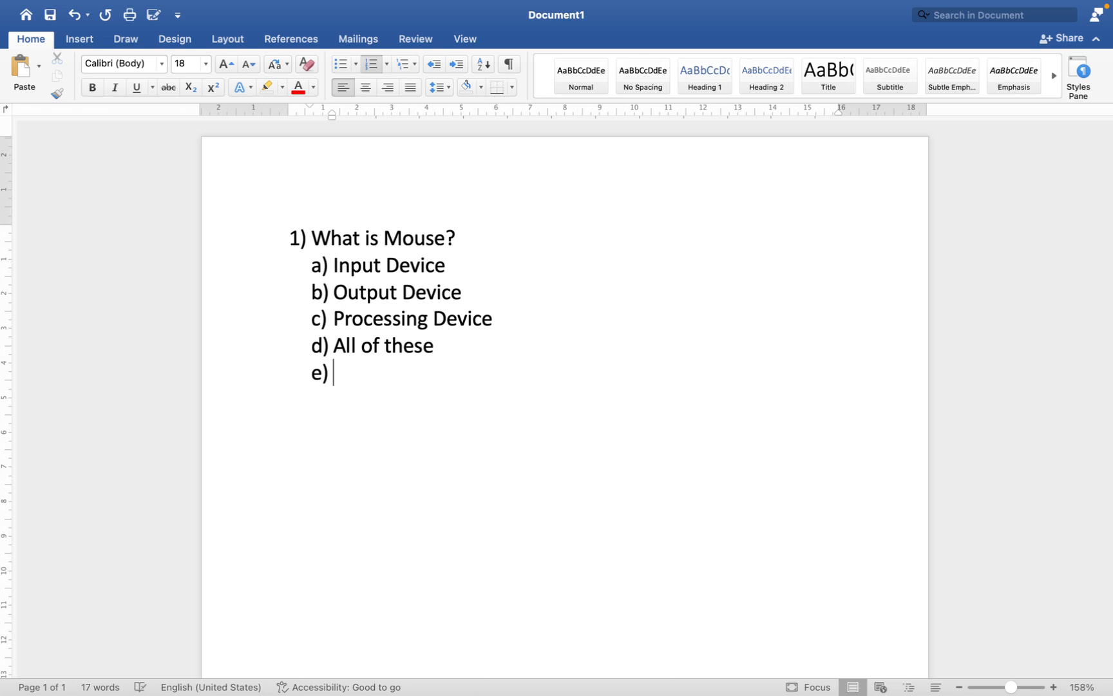
pyautogui.hotkey('shift', 'Tab')
pyautogui.write('W')
pyautogui.write('hta')
pyautogui.press('BackSpace')
pyautogui.press('BackSpace')
pyautogui.write('at is key')
pyautogui.press('BackSpace')
pyautogui.write('ey')
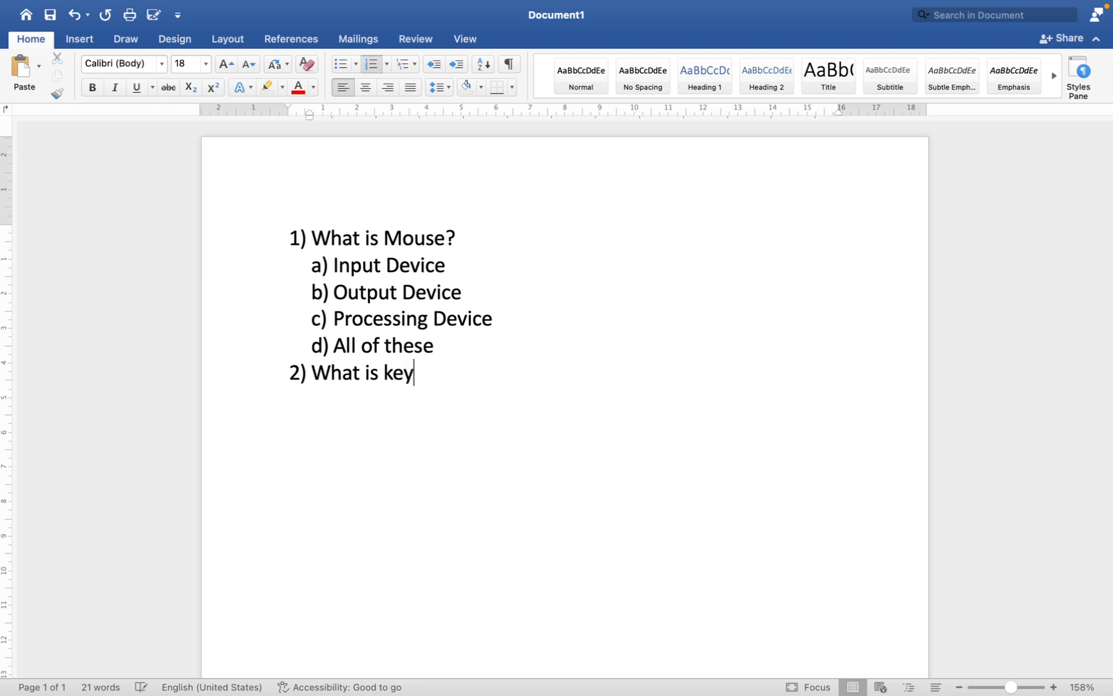
pyautogui.write('board?')
# Step: Add four second-level placeholder options under "What is keyboard?": "Sdf", "Dfdsaf", "Adfsaf" and "adfasf"
pyautogui.press('Return')
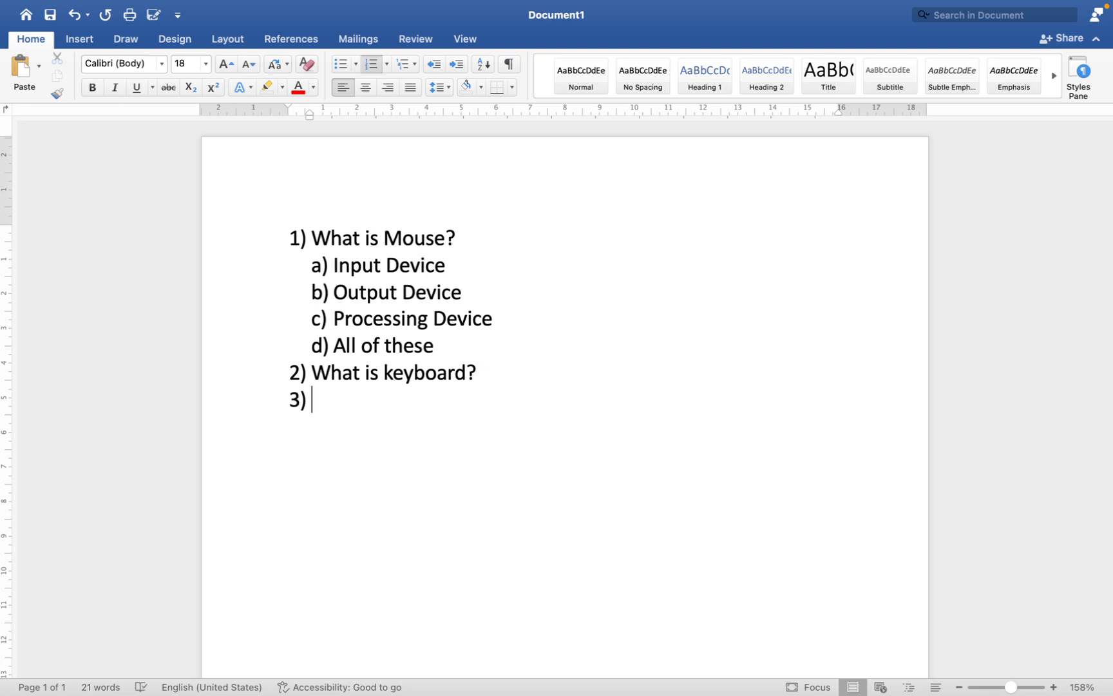
pyautogui.press('Tab')
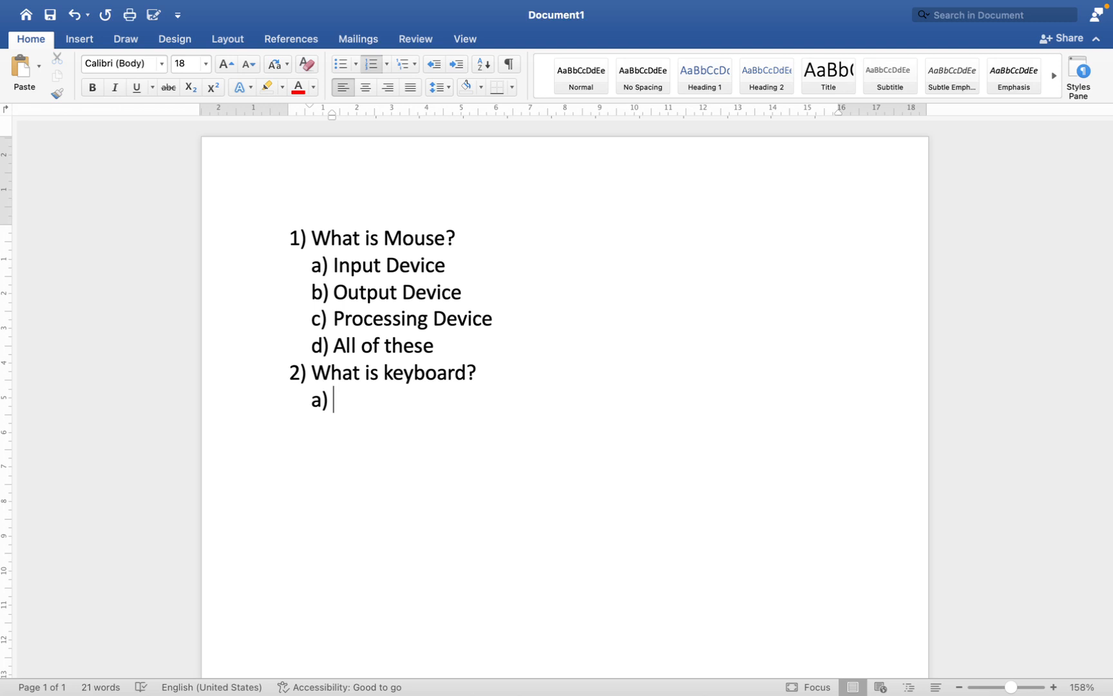
pyautogui.write('sdf')
pyautogui.press('Return')
pyautogui.write('dfdsaf')
pyautogui.press('Return')
pyautogui.write('adfsaf')
pyautogui.press('Return')
pyautogui.write('adfasf')
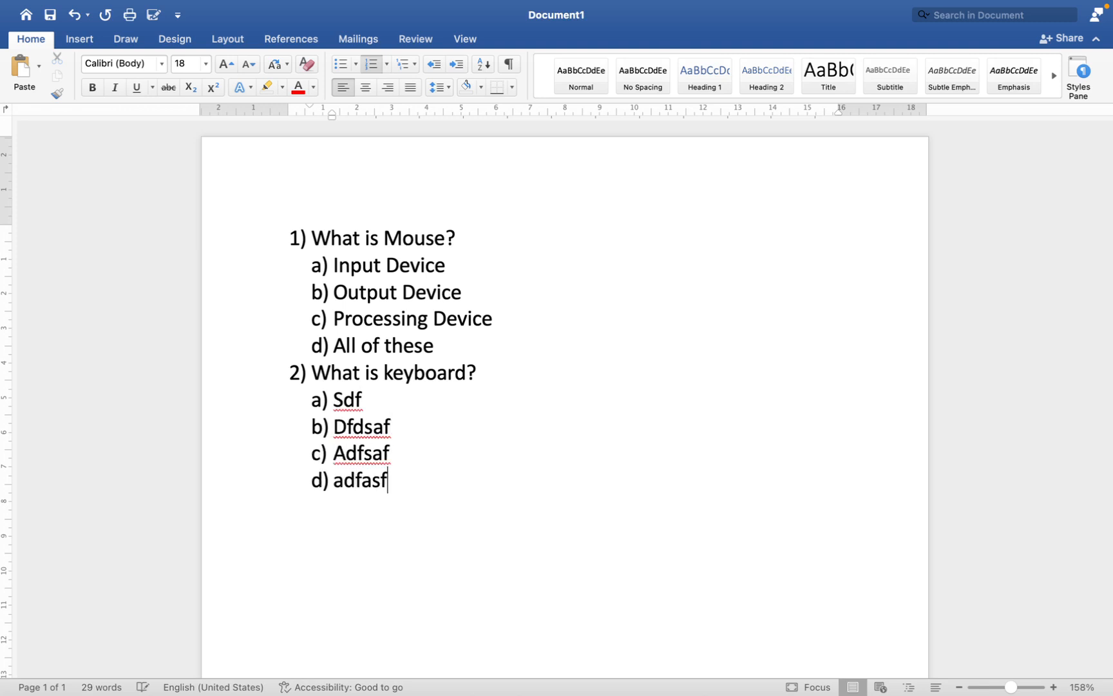
# Step: Add a third top-level list item containing the placeholder text "xcgjkzfgiz"
pyautogui.press('Return')
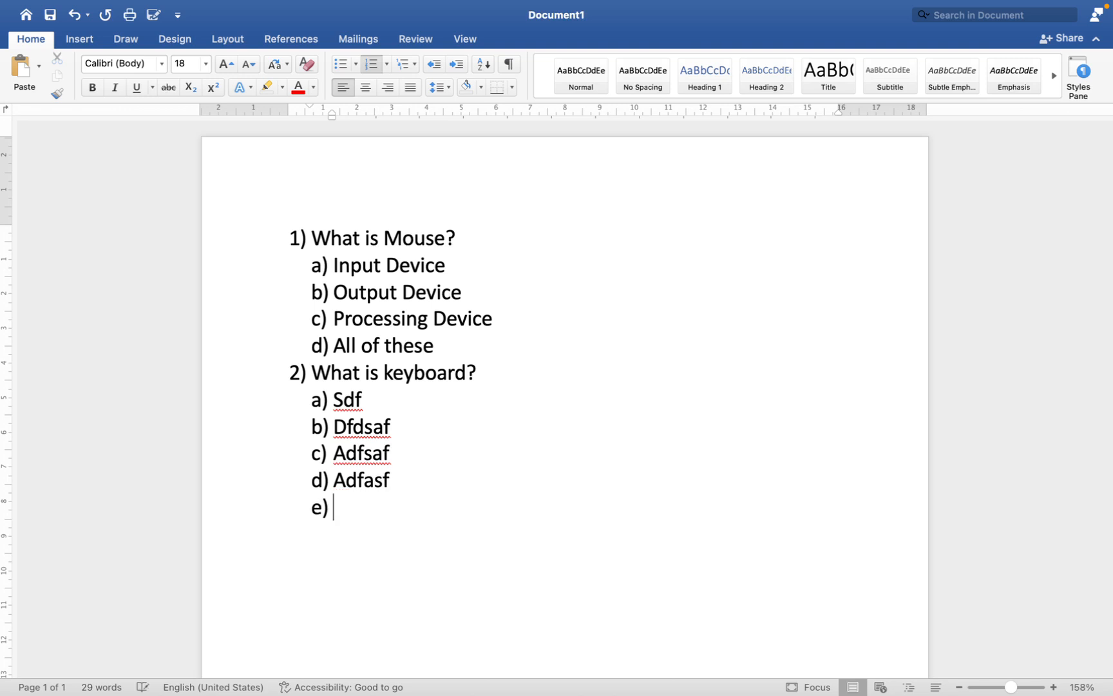
pyautogui.hotkey('shift', 'Tab')
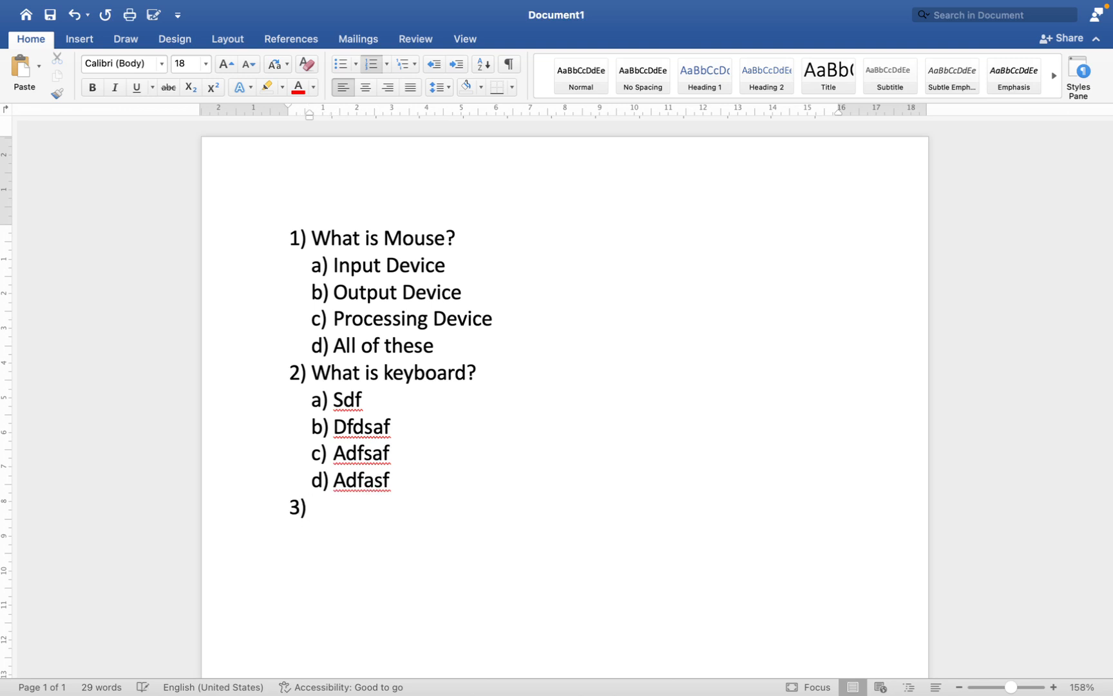
pyautogui.write('xcgjkzfgiz')
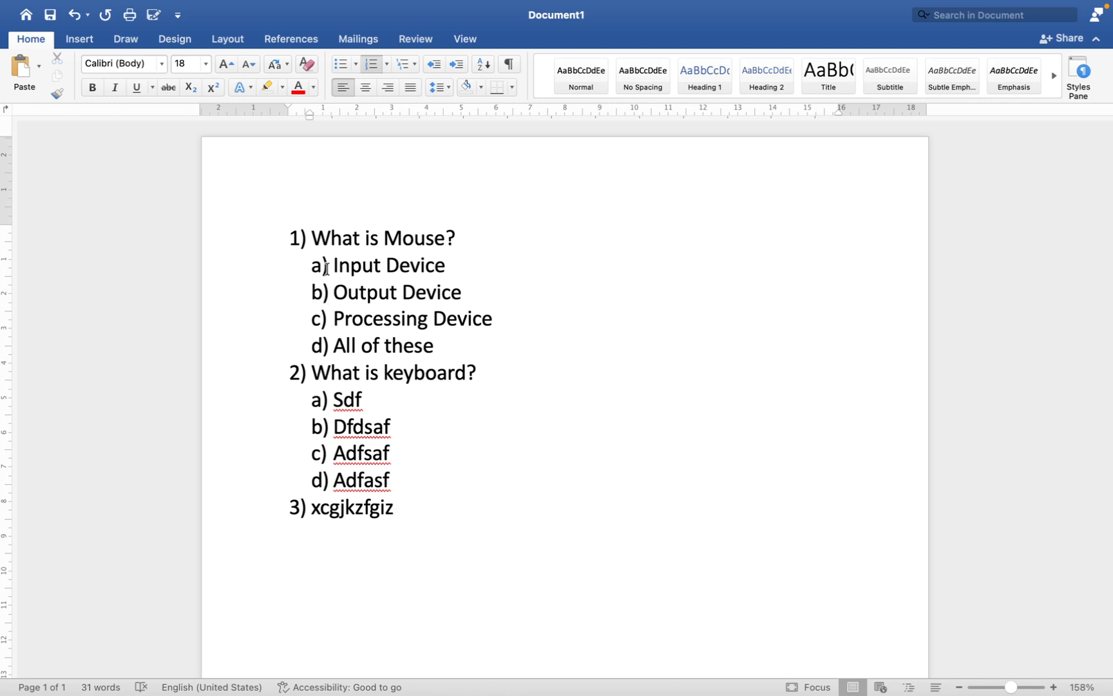
pyautogui.moveTo(478, 268); pyautogui.dragTo(585, 279)
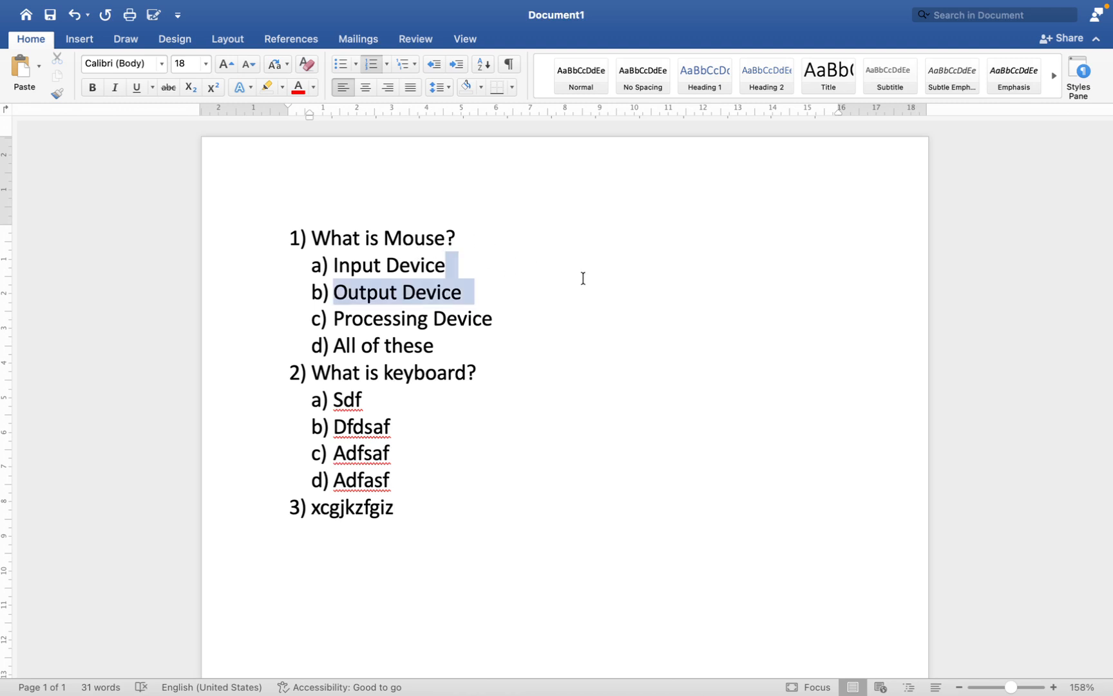
pyautogui.click(582, 276)
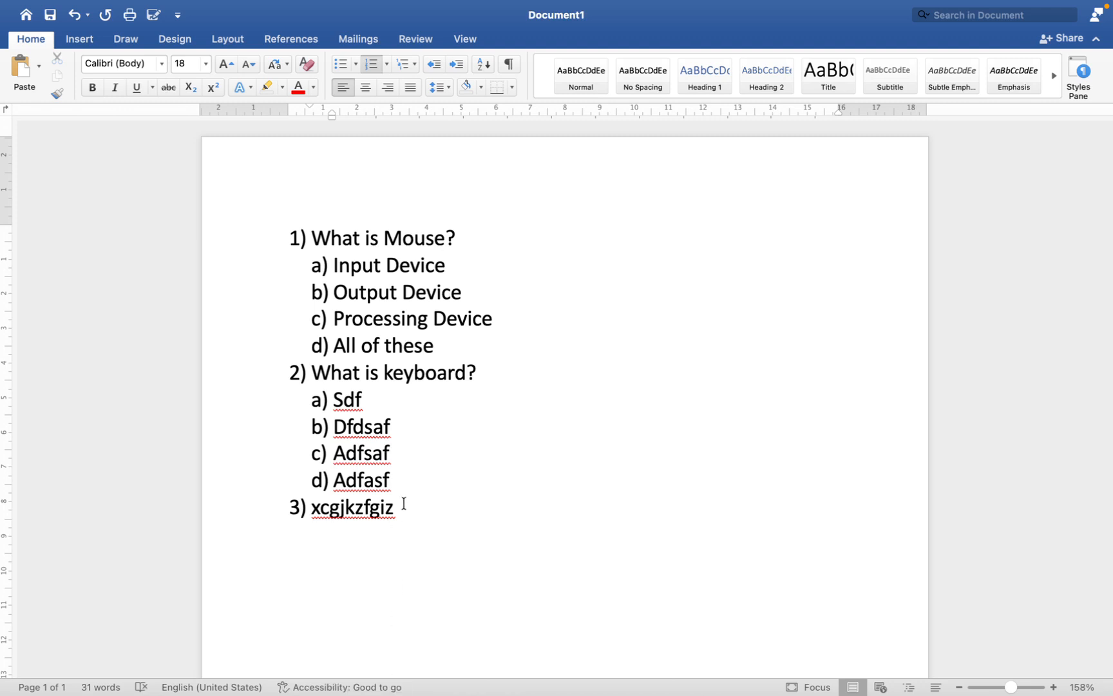
# Step: Delete the third list item and the entire "What is keyboard?" question with its options, keeping only the first question
pyautogui.moveTo(404, 508); pyautogui.dragTo(244, 410)
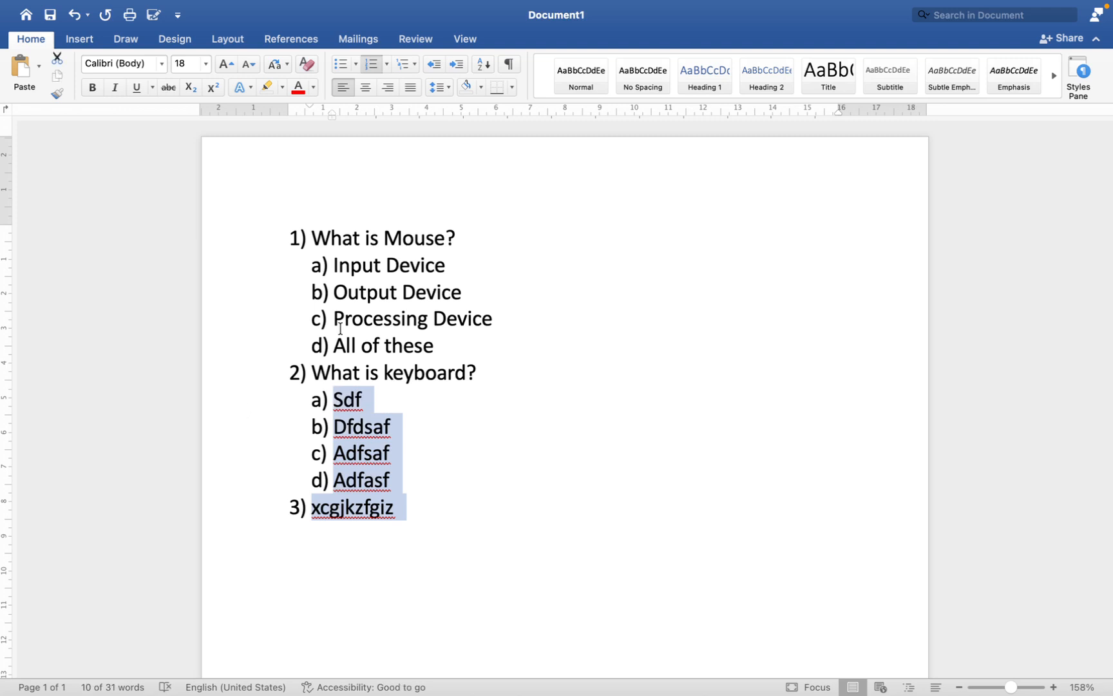
pyautogui.press('BackSpace')
pyautogui.press('BackSpace')
pyautogui.press('BackSpace')
pyautogui.press('BackSpace')
pyautogui.press('BackSpace')
pyautogui.press('BackSpace')
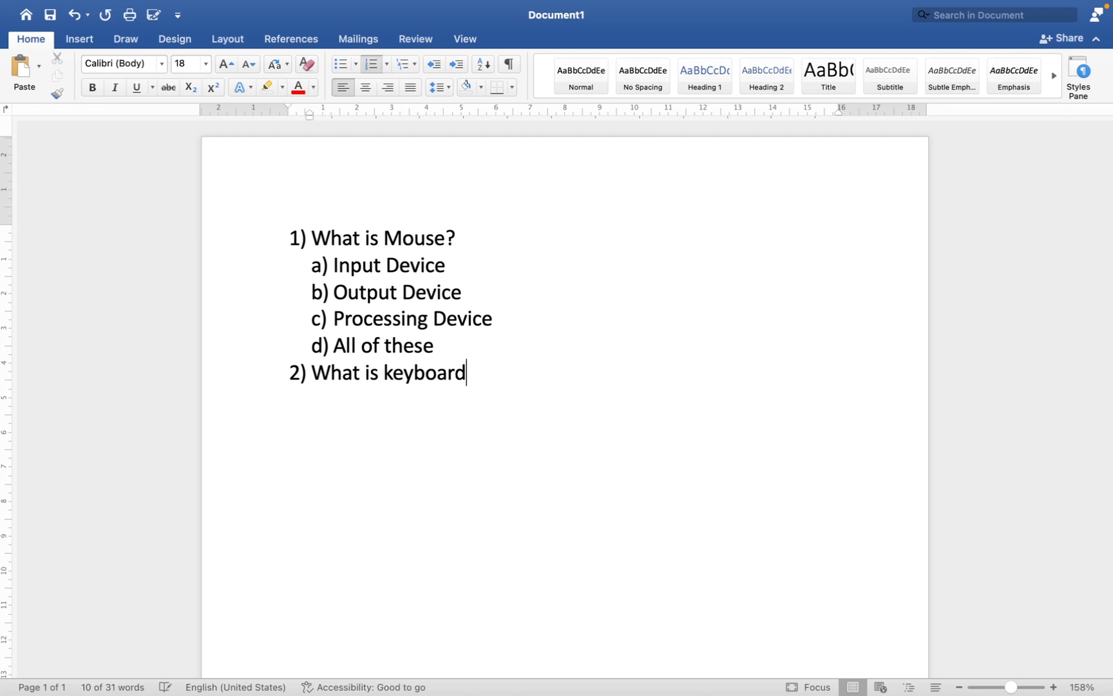
pyautogui.press('BackSpace')
pyautogui.press('BackSpace')
pyautogui.press('BackSpace')
pyautogui.press('BackSpace')
pyautogui.press('BackSpace')
pyautogui.press('BackSpace')
pyautogui.press('BackSpace')
pyautogui.press('BackSpace')
pyautogui.press('BackSpace')
pyautogui.press('BackSpace')
pyautogui.press('BackSpace')
pyautogui.press('BackSpace')
pyautogui.press('BackSpace')
pyautogui.press('BackSpace')
pyautogui.press('BackSpace')
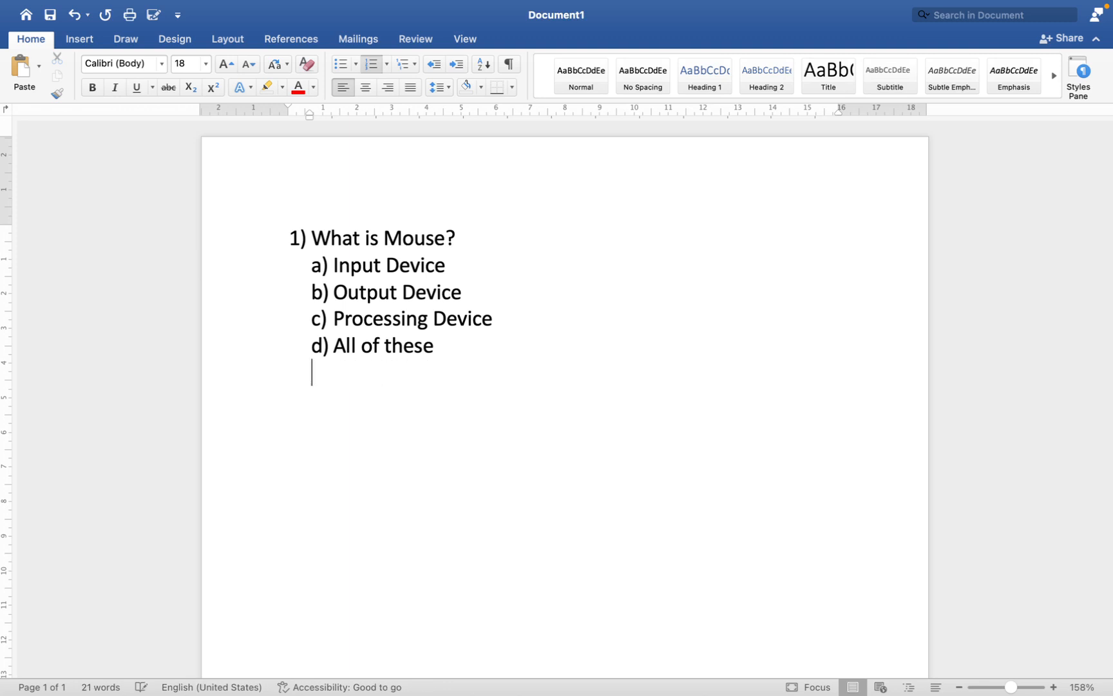
pyautogui.press('BackSpace')
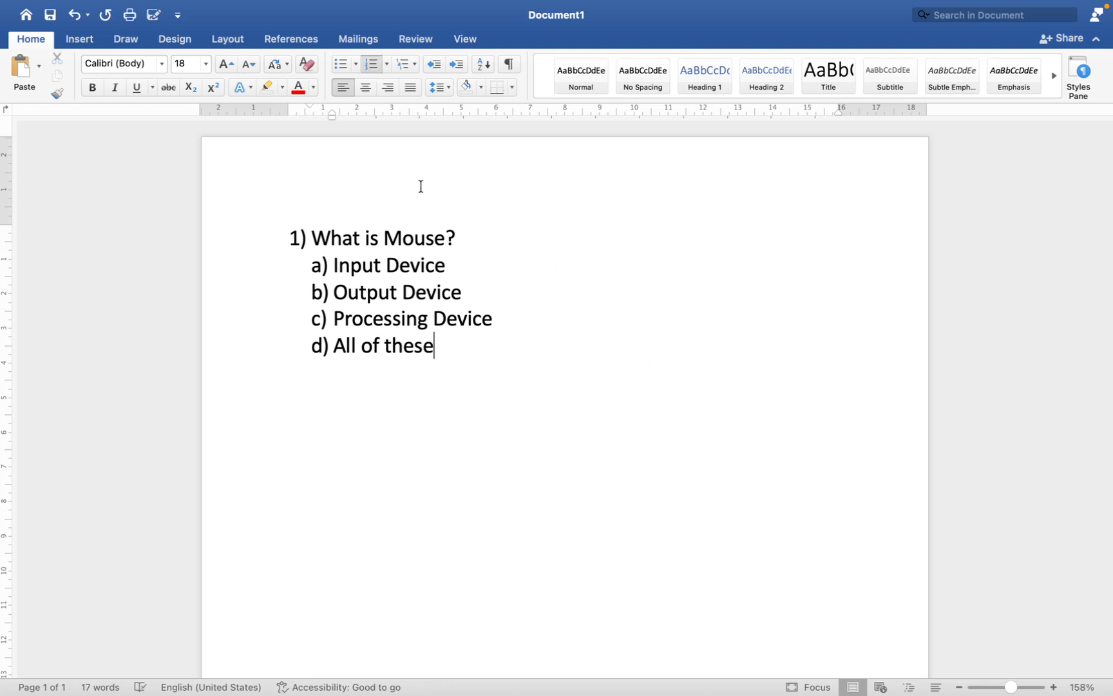
# Step: End the list after "All of these" and generate default sample text below it with =rand()
pyautogui.press('Return')
pyautogui.press('Return')
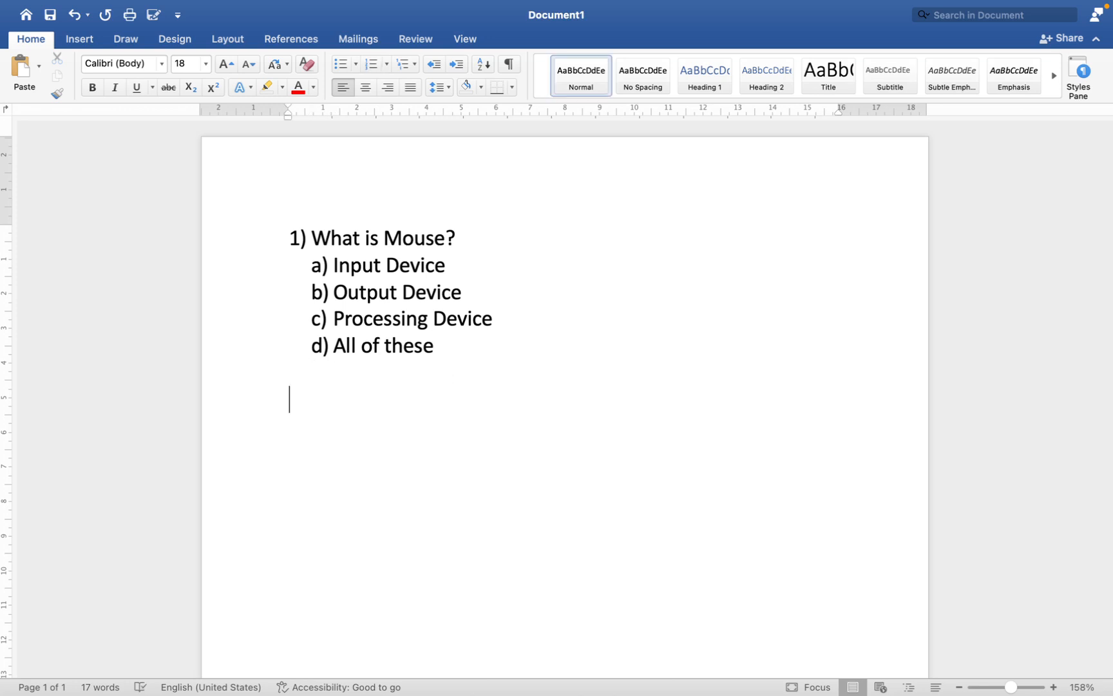
pyautogui.write('=ran')
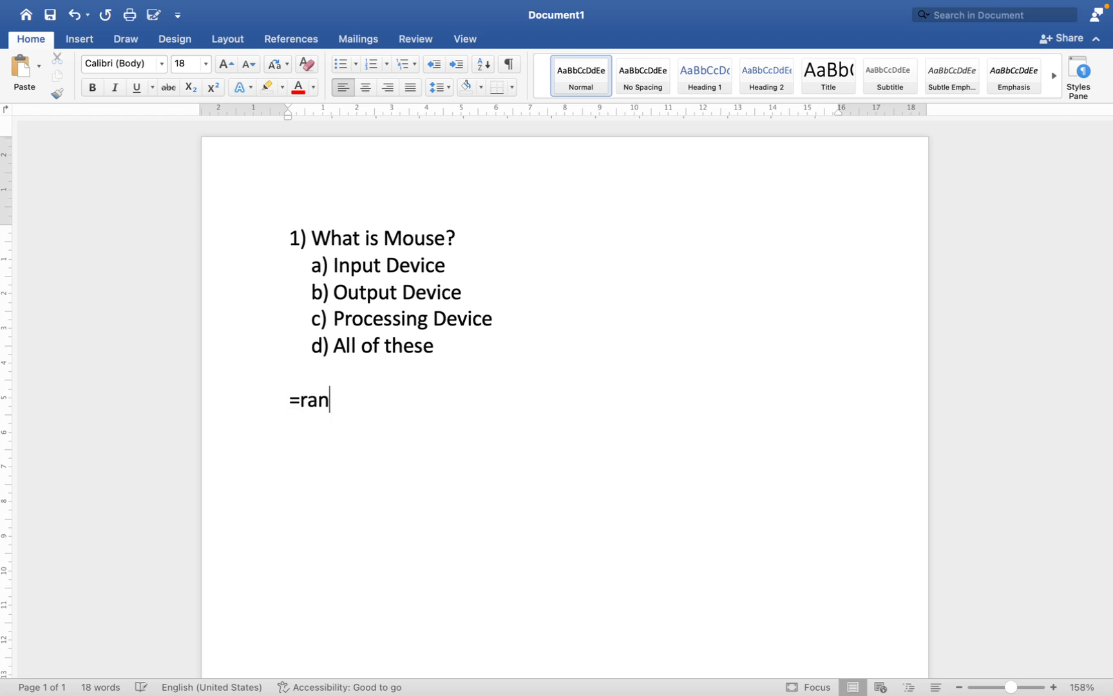
pyautogui.write('d()')
pyautogui.press('Return')
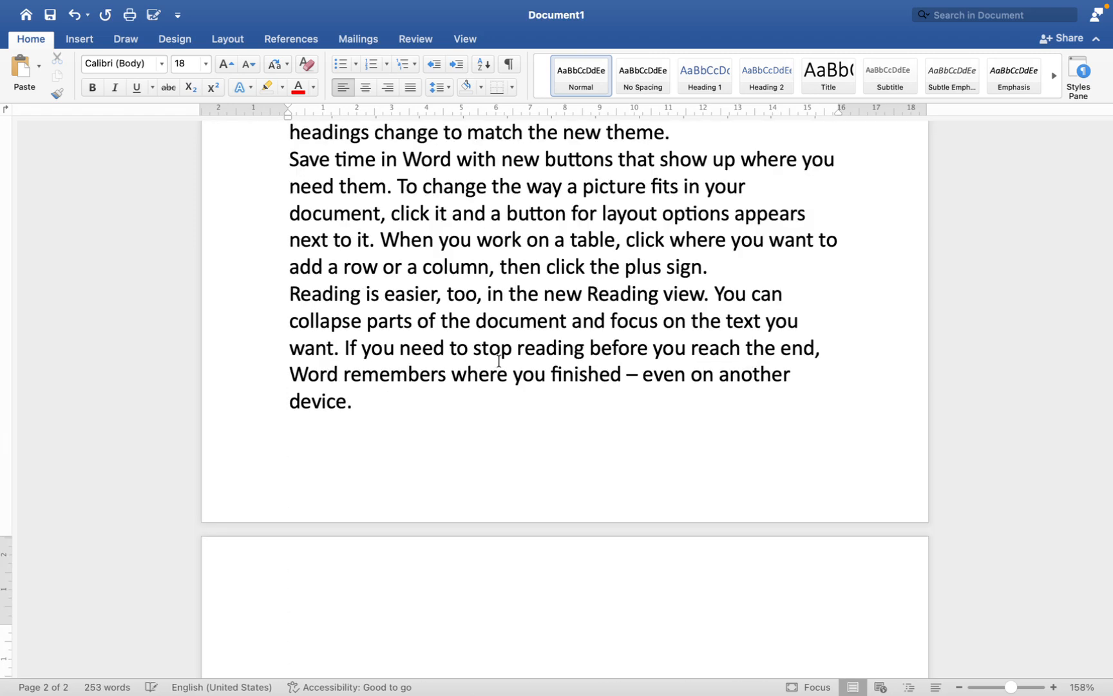
# Step: Undo the generated text and change the formula to =rand(1,3) to produce one paragraph of three sentences
pyautogui.scroll(10, 500, 295)
pyautogui.press('super+z')
pyautogui.press('BackSpace')
pyautogui.press('BackSpace')
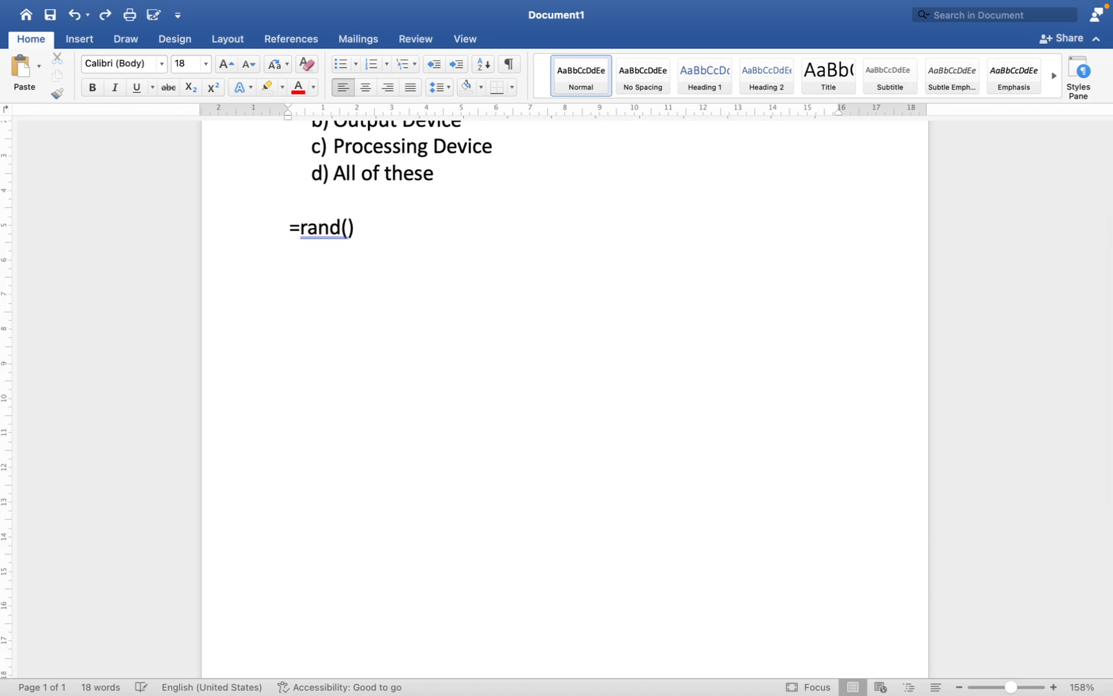
pyautogui.write('1,3)')
pyautogui.press('Return')
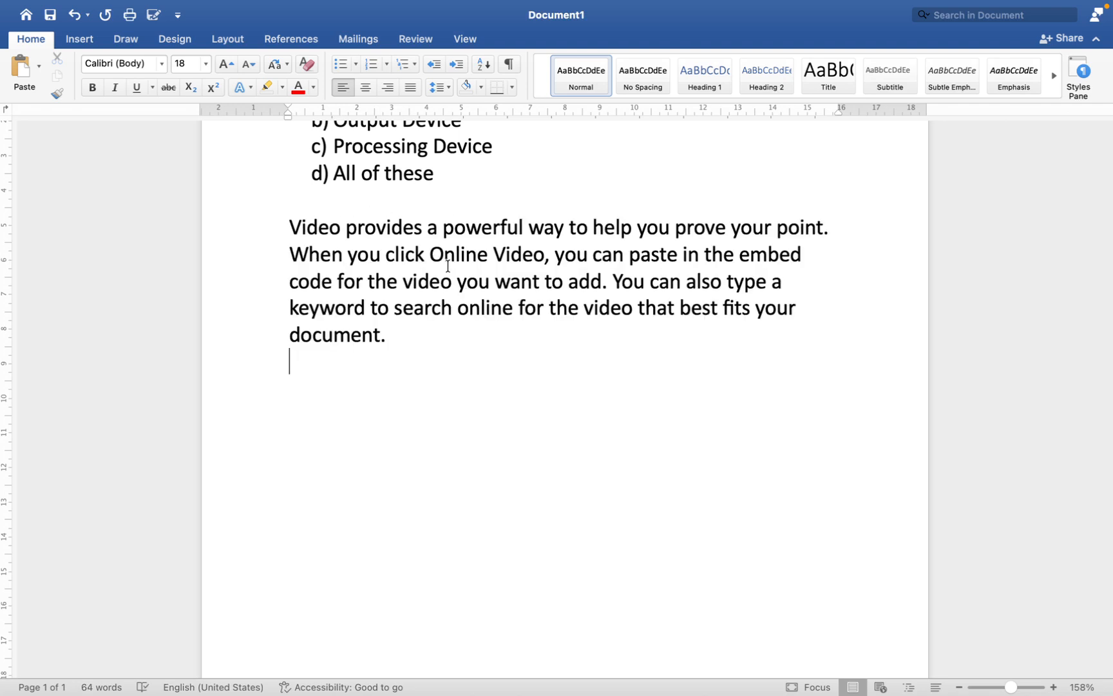
# Step: Apply yellow text highlighting to the whole "Video provides" paragraph and undo it
pyautogui.click(441, 307)
pyautogui.moveTo(397, 343); pyautogui.dragTo(267, 219)
pyautogui.click(282, 86)
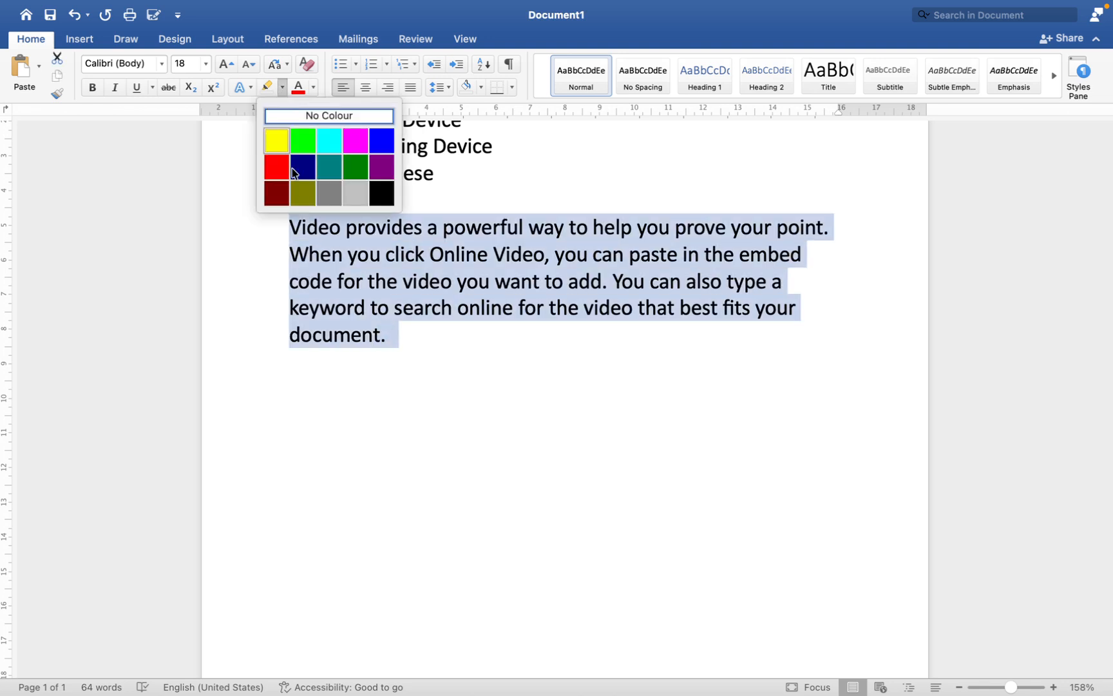
pyautogui.click(276, 141)
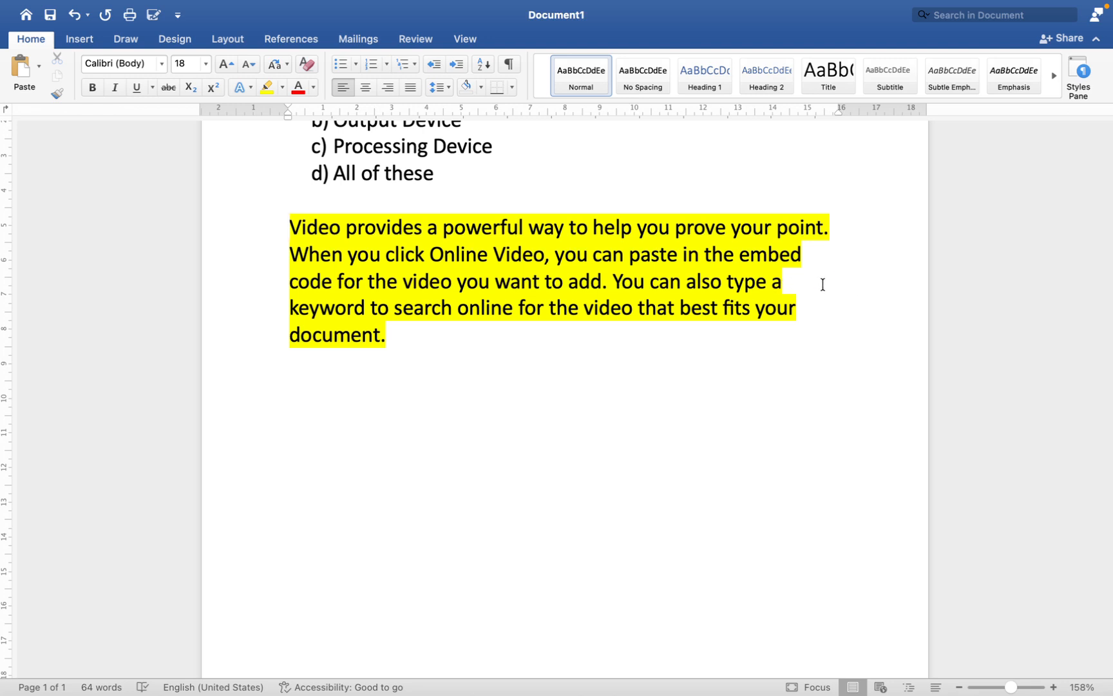
pyautogui.press('super+z')
pyautogui.press('super+z')
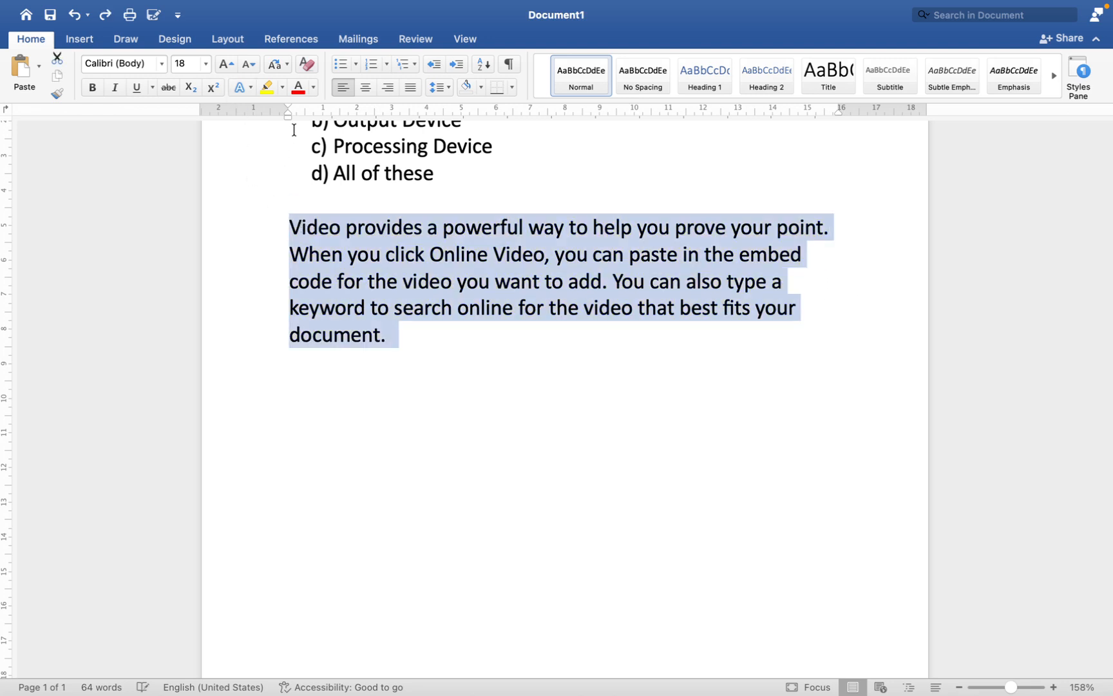
# Step: Shade the background of the "Video provides" paragraph with standard yellow
pyautogui.click(481, 87)
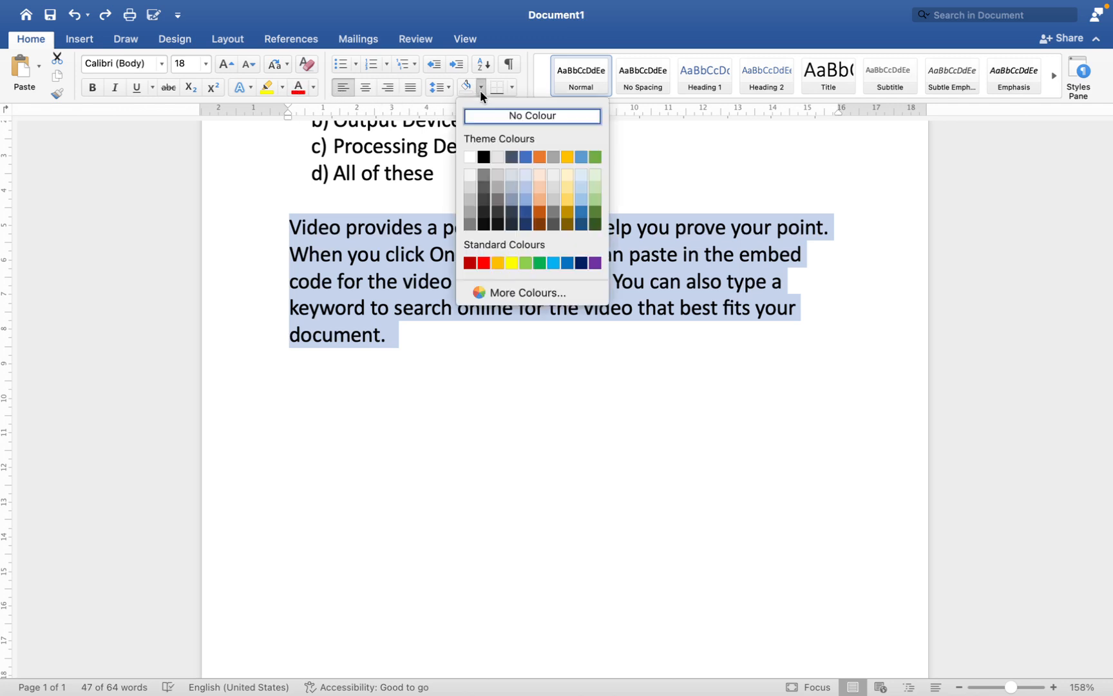
pyautogui.click(507, 263)
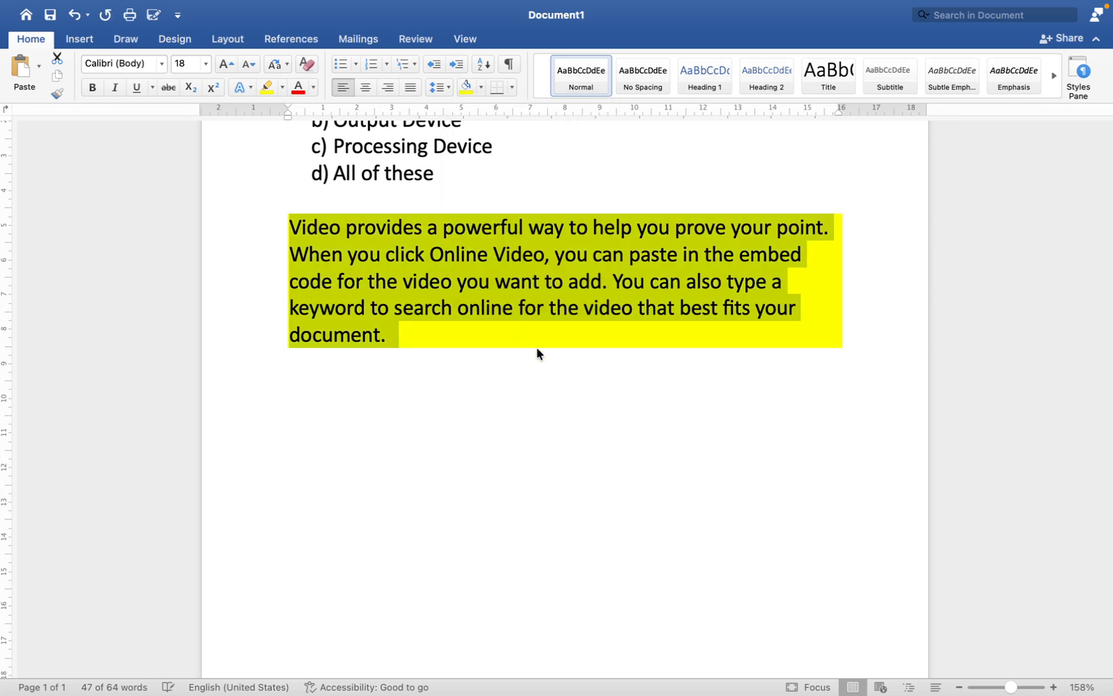
pyautogui.click(699, 339)
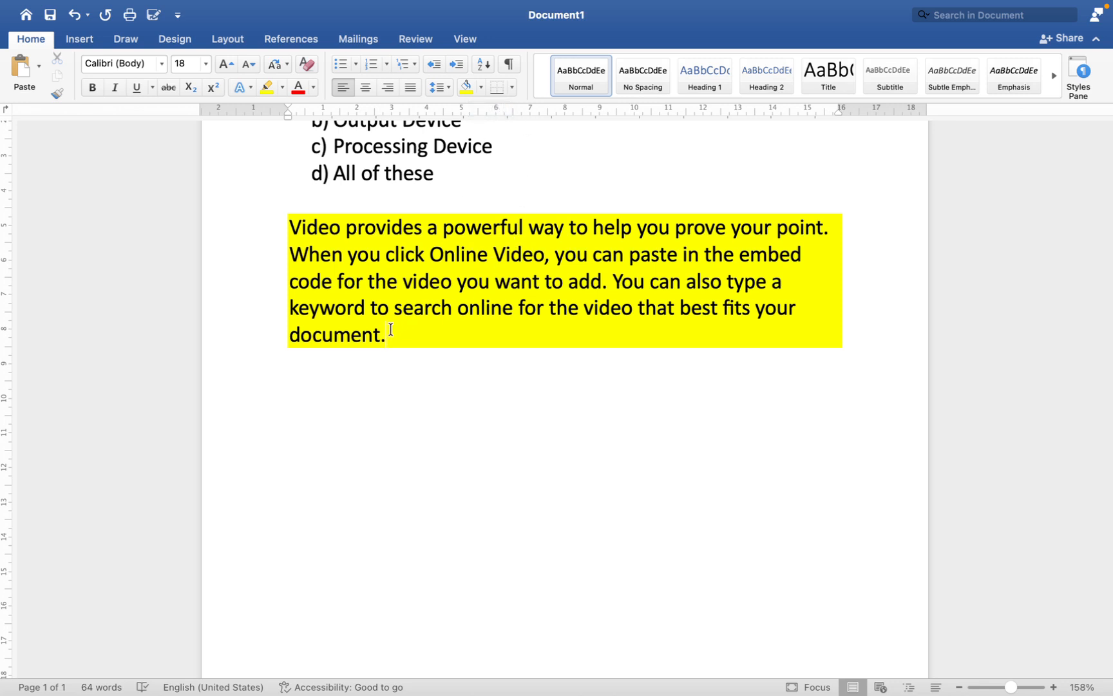
# Step: Change the shading of the "Video provides" paragraph to a lighter blue theme colour
pyautogui.moveTo(386, 332); pyautogui.dragTo(274, 239)
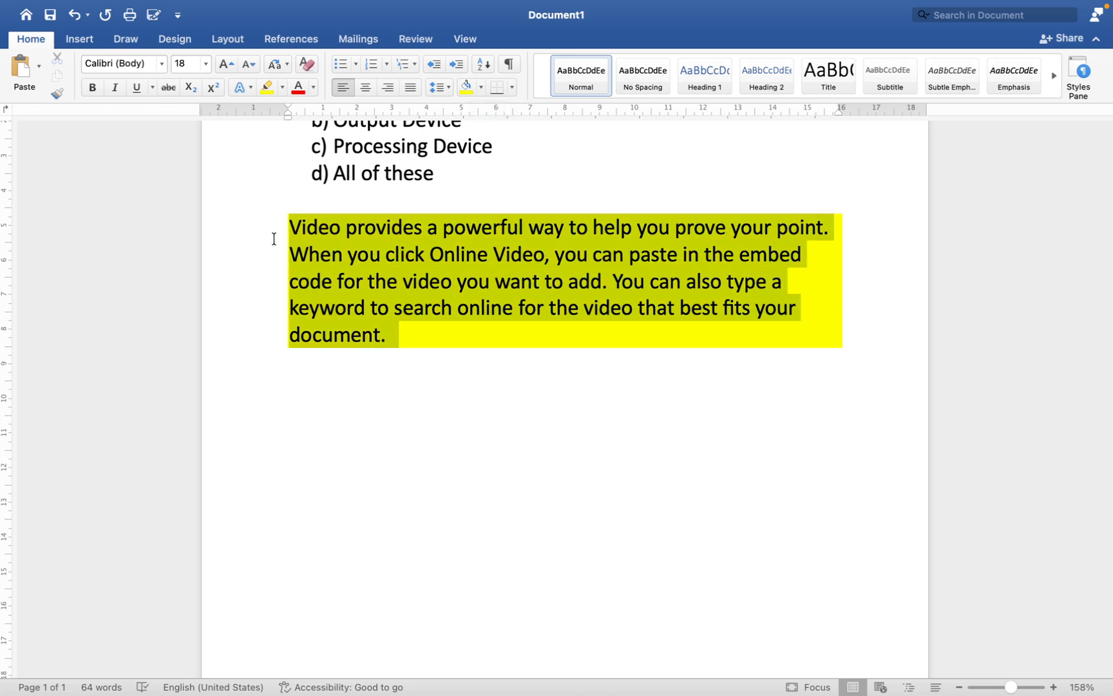
pyautogui.click(481, 89)
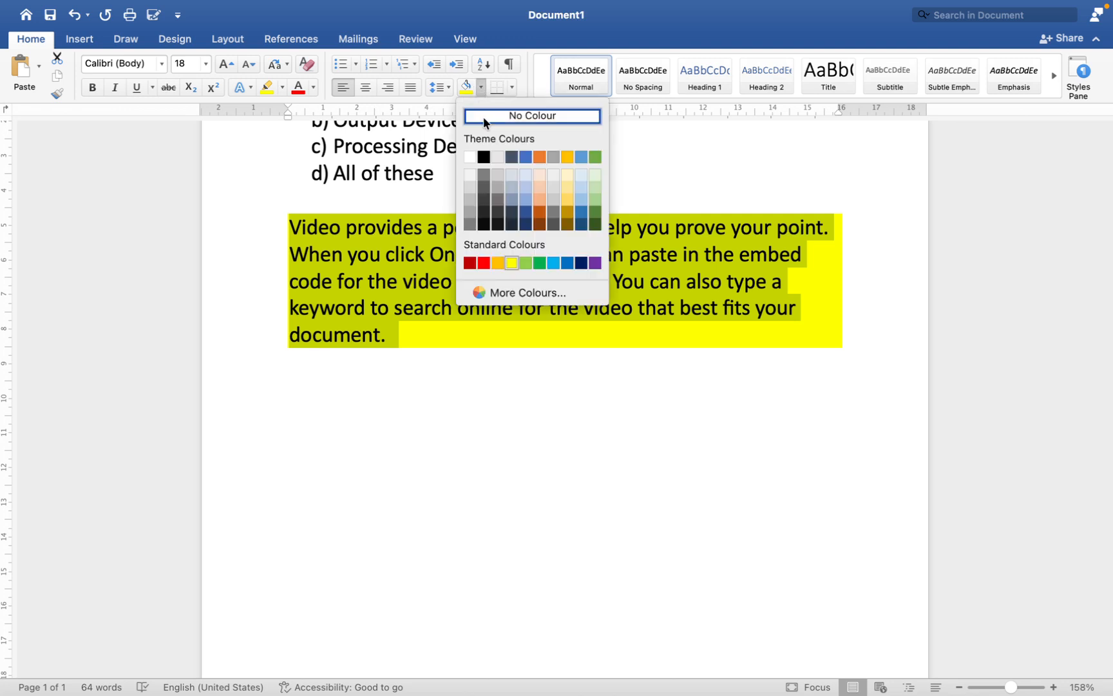
pyautogui.click(525, 204)
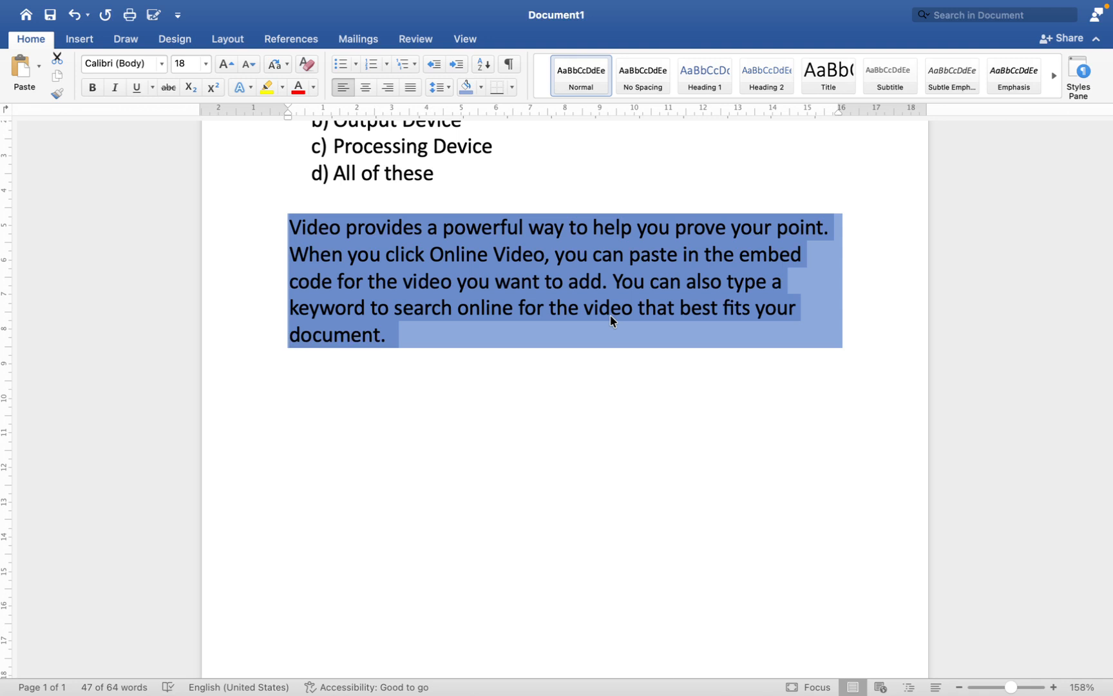
pyautogui.click(601, 335)
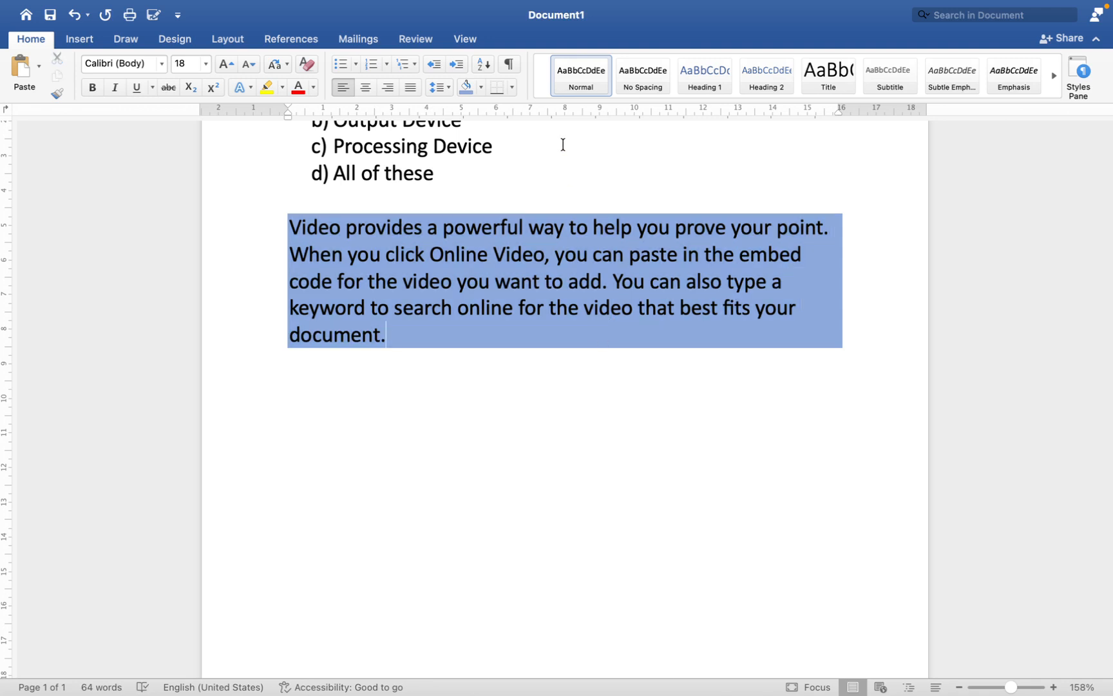
# Step: Apply All Borders to the shaded "Video provides" paragraph
pyautogui.click(513, 87)
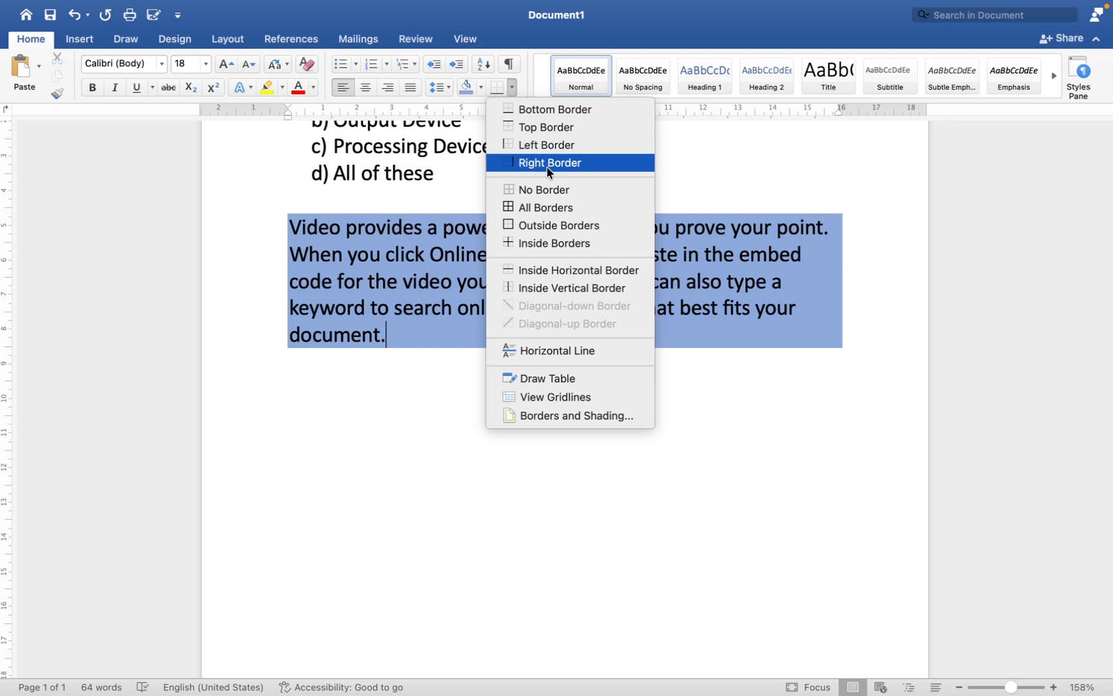
pyautogui.click(525, 208)
pyautogui.click(496, 284)
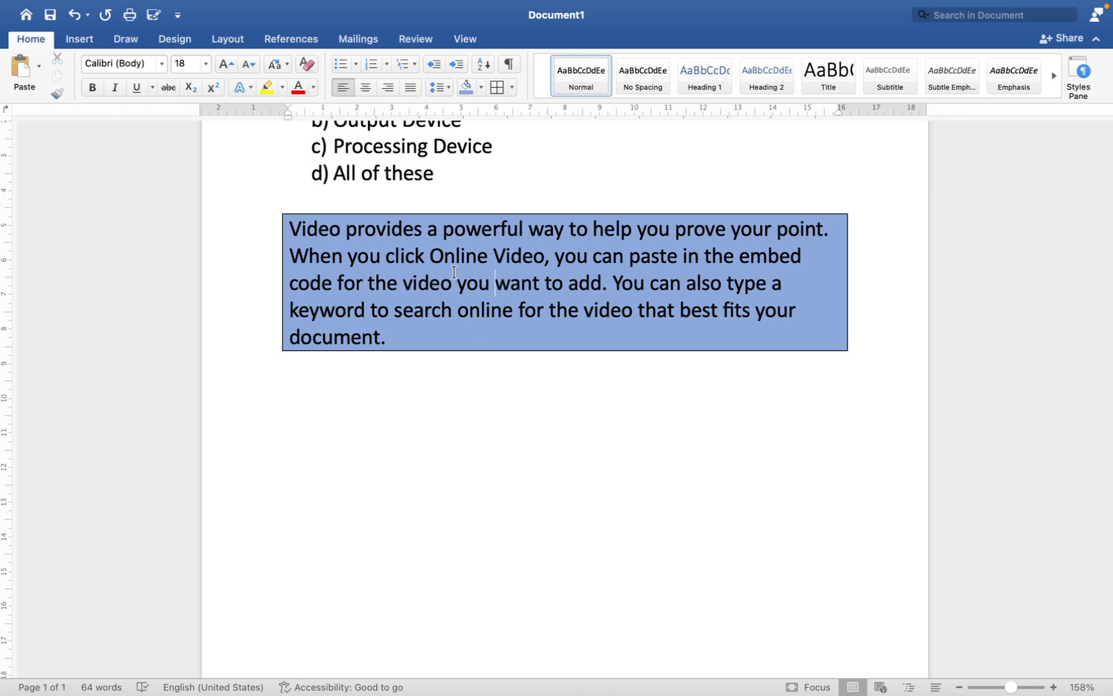
# Step: Remove all borders from the shaded paragraph and add only a top border
pyautogui.click(513, 87)
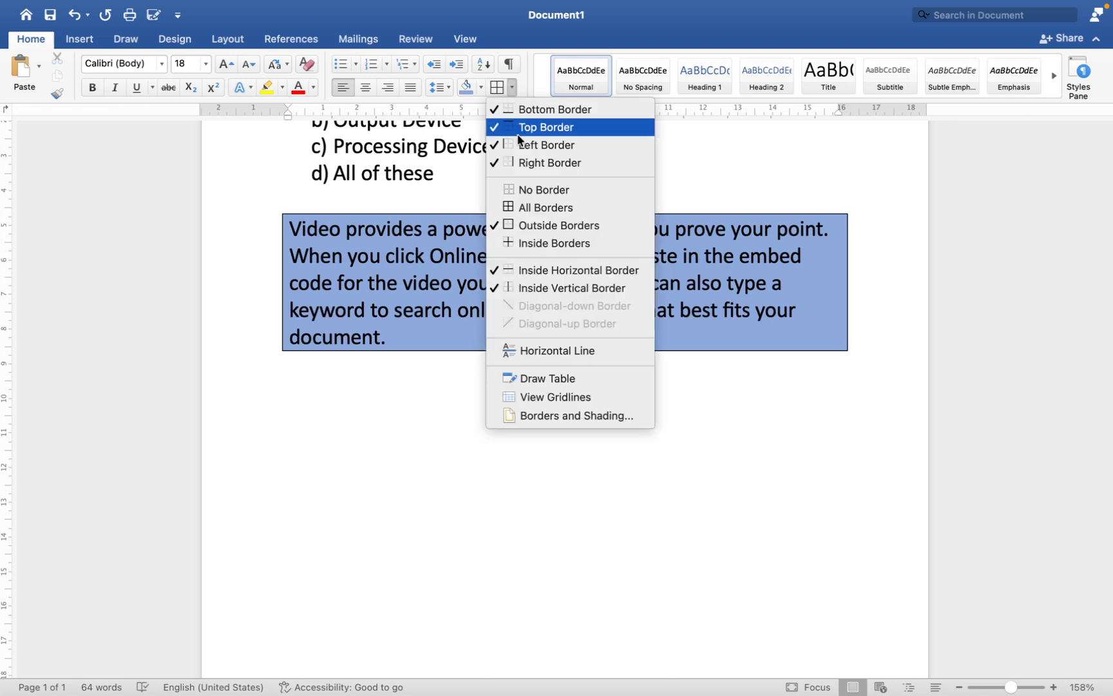
pyautogui.click(533, 191)
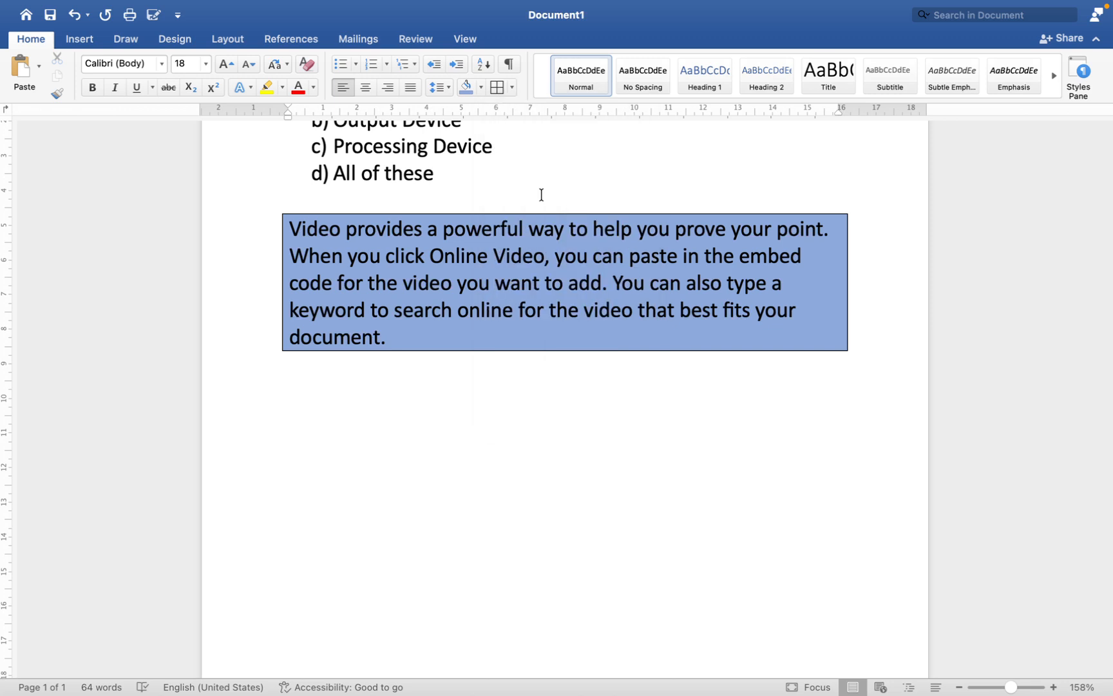
pyautogui.click(510, 88)
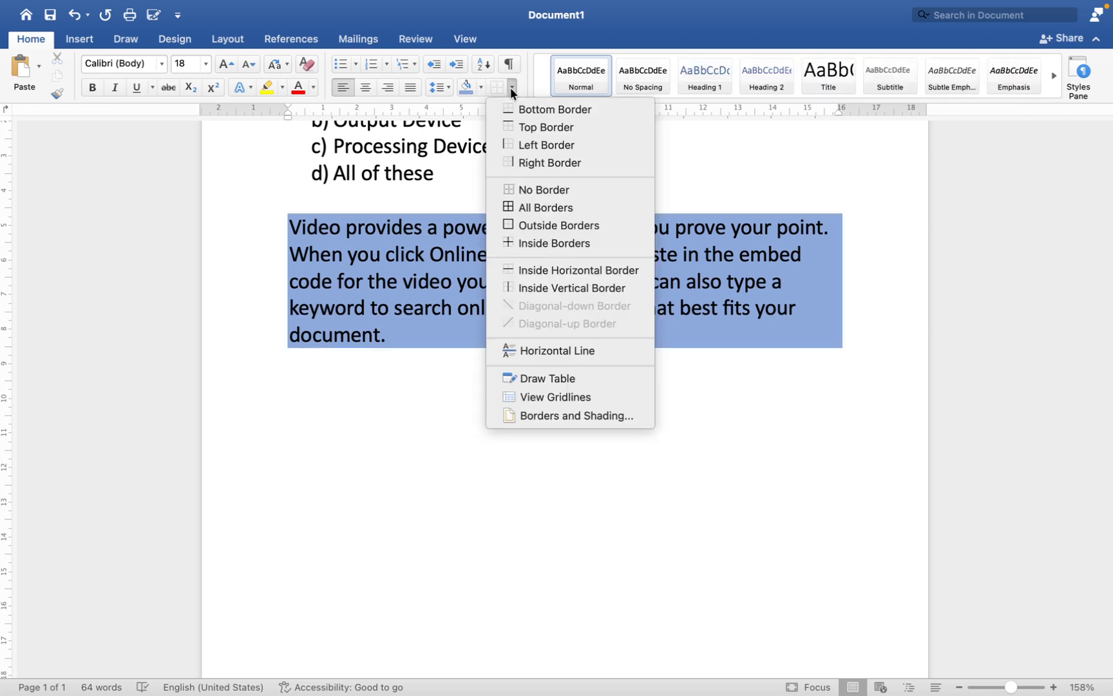
pyautogui.click(537, 129)
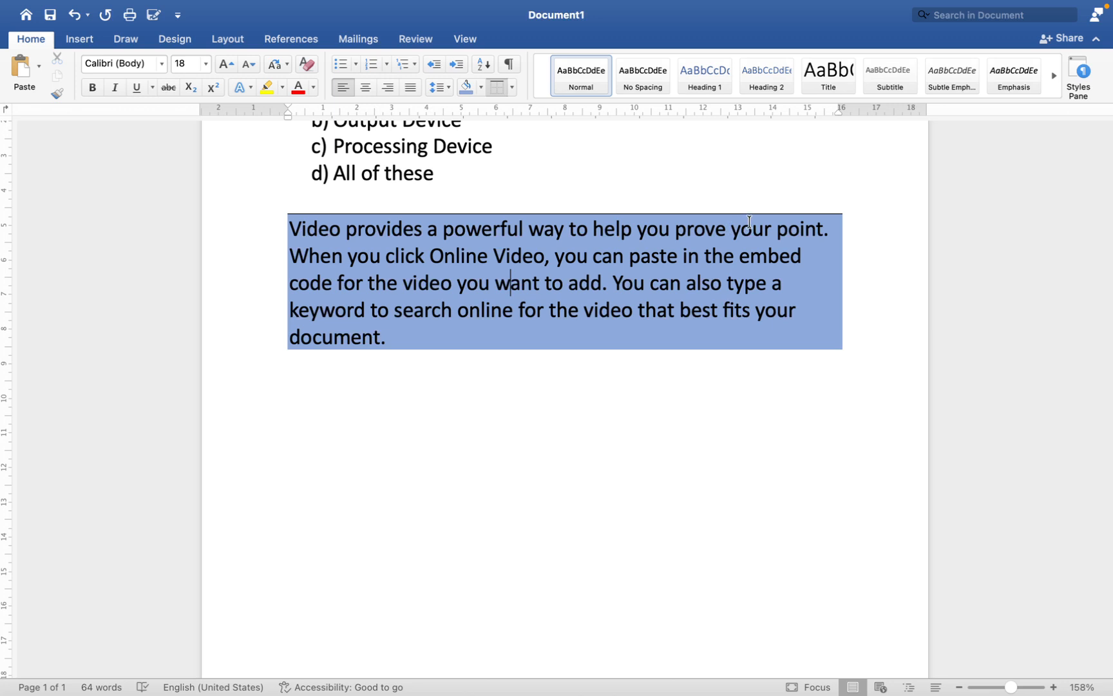
# Step: Clear the shading and the top border from the "Video provides" paragraph
pyautogui.click(483, 86)
pyautogui.click(510, 112)
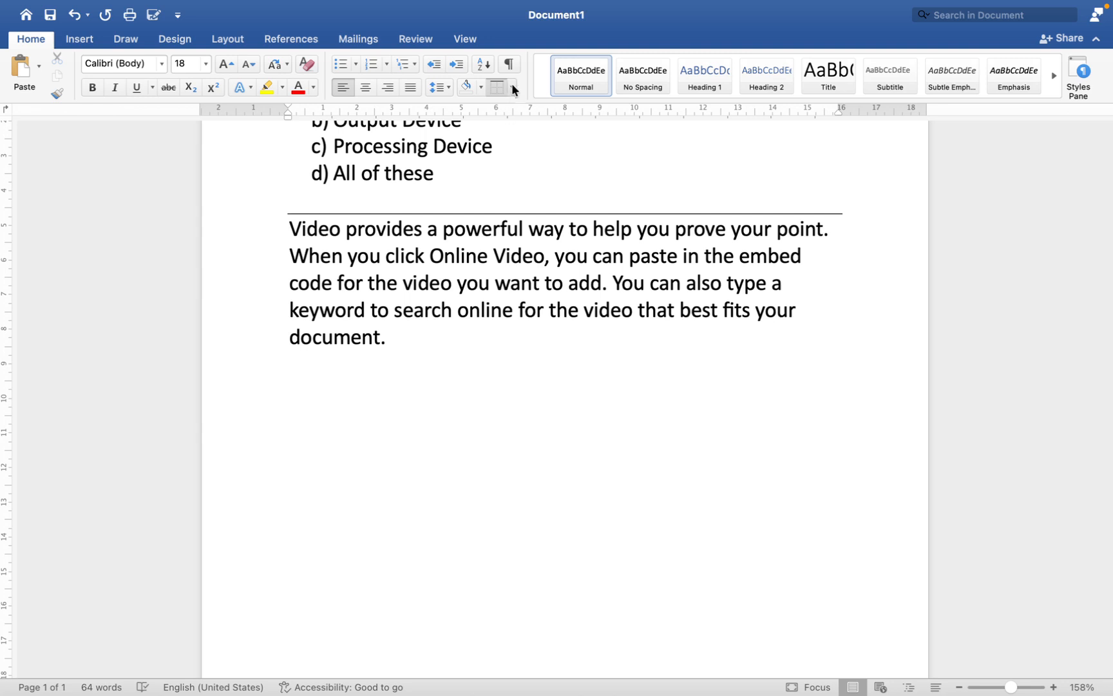
pyautogui.click(512, 87)
pyautogui.click(517, 128)
pyautogui.click(513, 283)
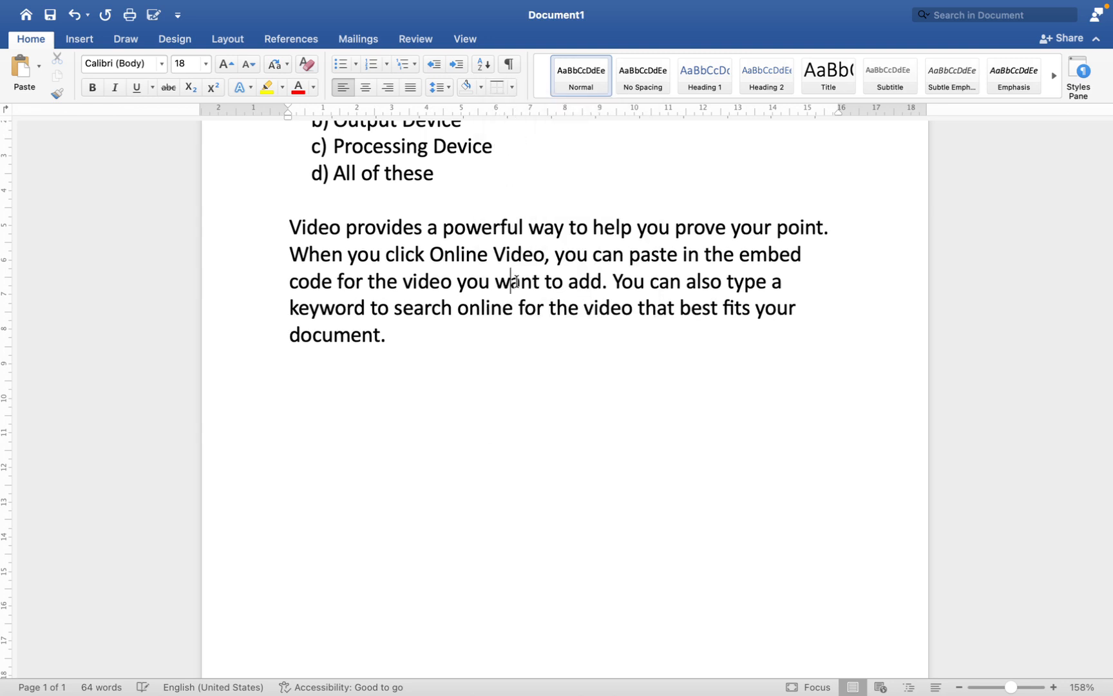
# Step: Below the paragraph, enter the letters A, B, D, G, H, Y and Z on separate lines
pyautogui.scroll(5, 516, 274)
pyautogui.scroll(-5, 513, 248)
pyautogui.scroll(-2, 513, 248)
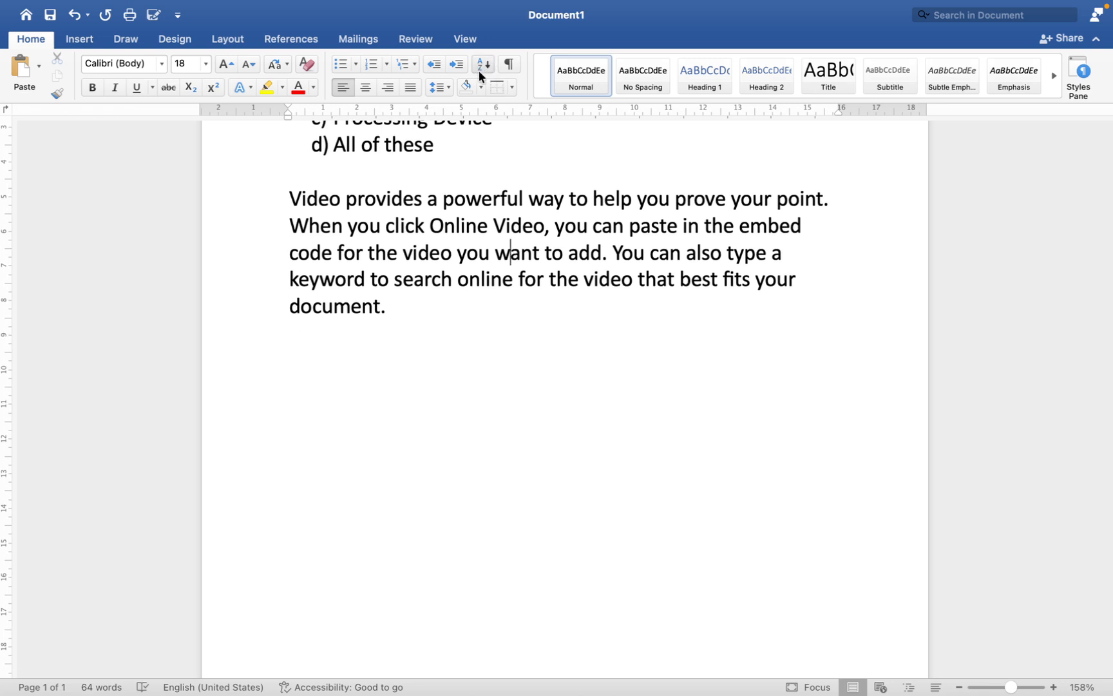
pyautogui.click(403, 306)
pyautogui.press('Return')
pyautogui.write('A')
pyautogui.press('Return')
pyautogui.write('B')
pyautogui.press('Return')
pyautogui.write('D')
pyautogui.press('Return')
pyautogui.write('G')
pyautogui.press('Return')
pyautogui.write('H')
pyautogui.press('Return')
pyautogui.write('Y')
pyautogui.press('Return')
pyautogui.write('A')
pyautogui.press('BackSpace')
pyautogui.write('Z')
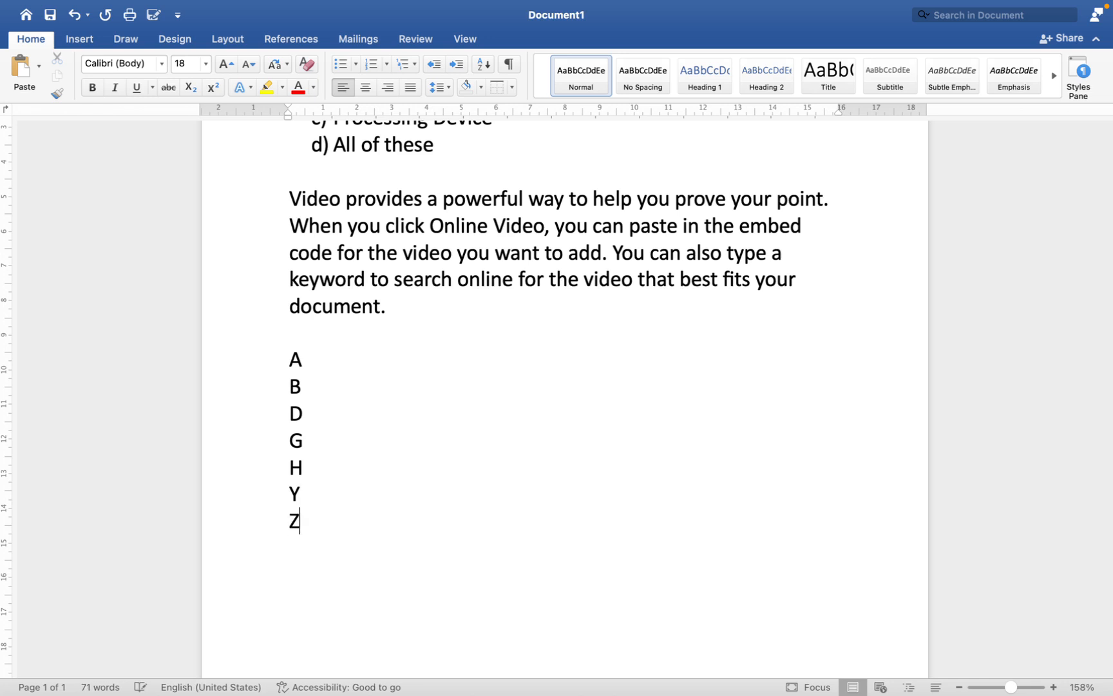
# Step: Extend the letter list with E, A, G, H and J, each on its own line
pyautogui.press('Return')
pyautogui.write('E')
pyautogui.press('Return')
pyautogui.write('A')
pyautogui.press('Return')
pyautogui.write('G')
pyautogui.press('BackSpace')
pyautogui.write('G')
pyautogui.press('Return')
pyautogui.write('H')
pyautogui.press('Return')
pyautogui.write('J')
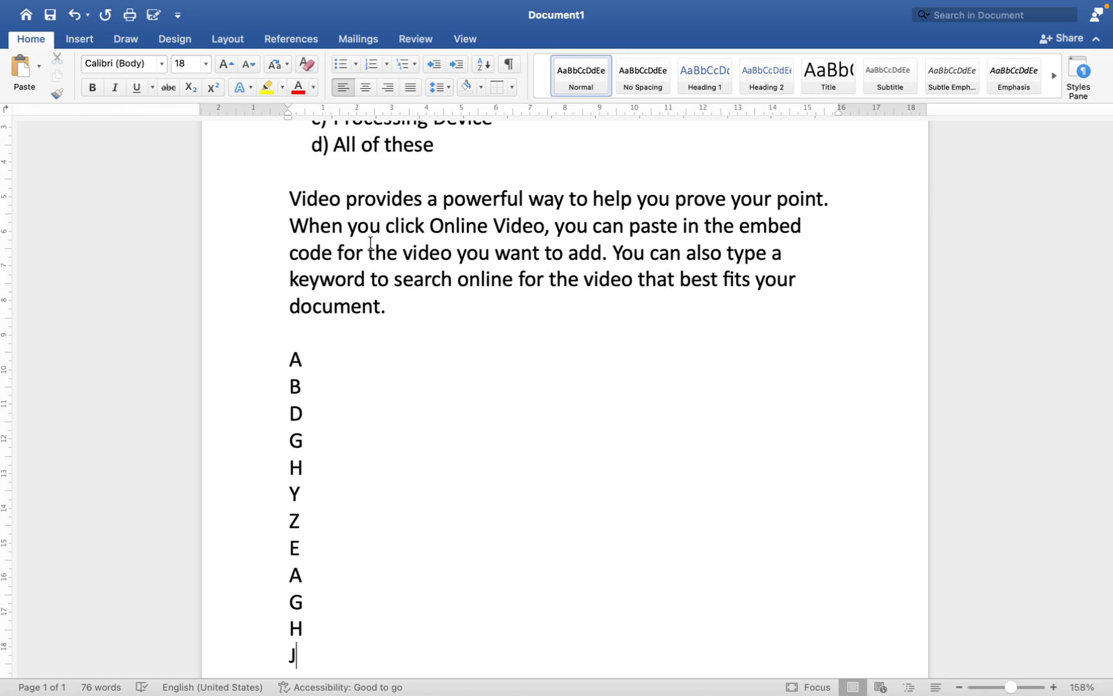
# Step: Sort the whole letter list by paragraphs as text in ascending order, with no header row
pyautogui.moveTo(289, 354); pyautogui.dragTo(292, 656)
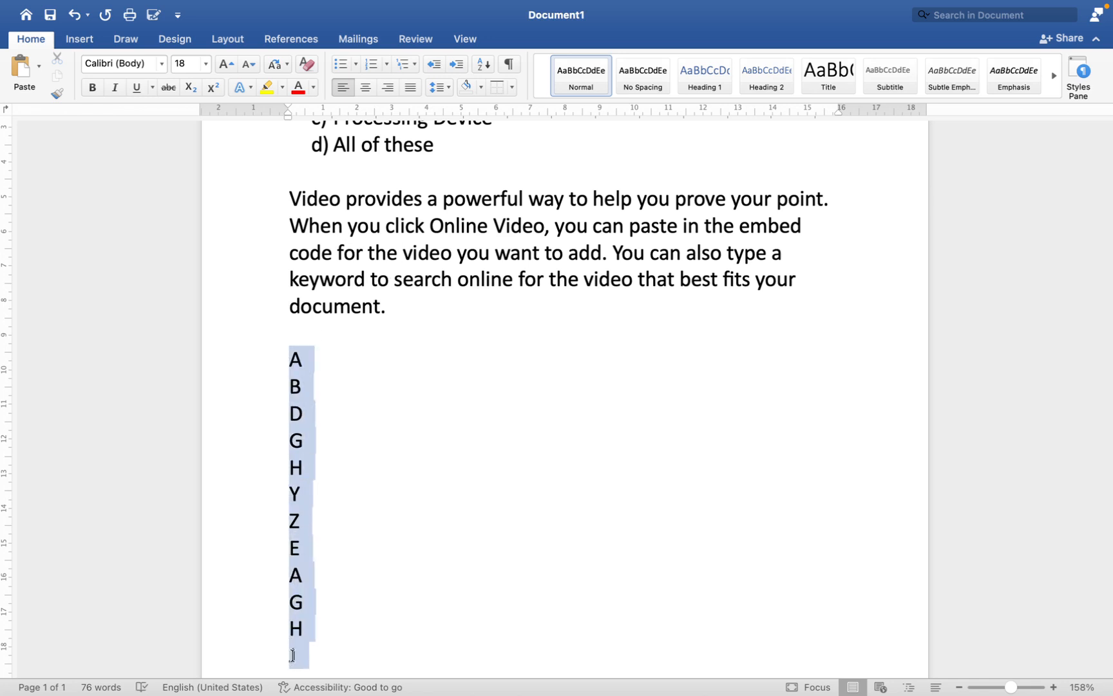
pyautogui.click(483, 64)
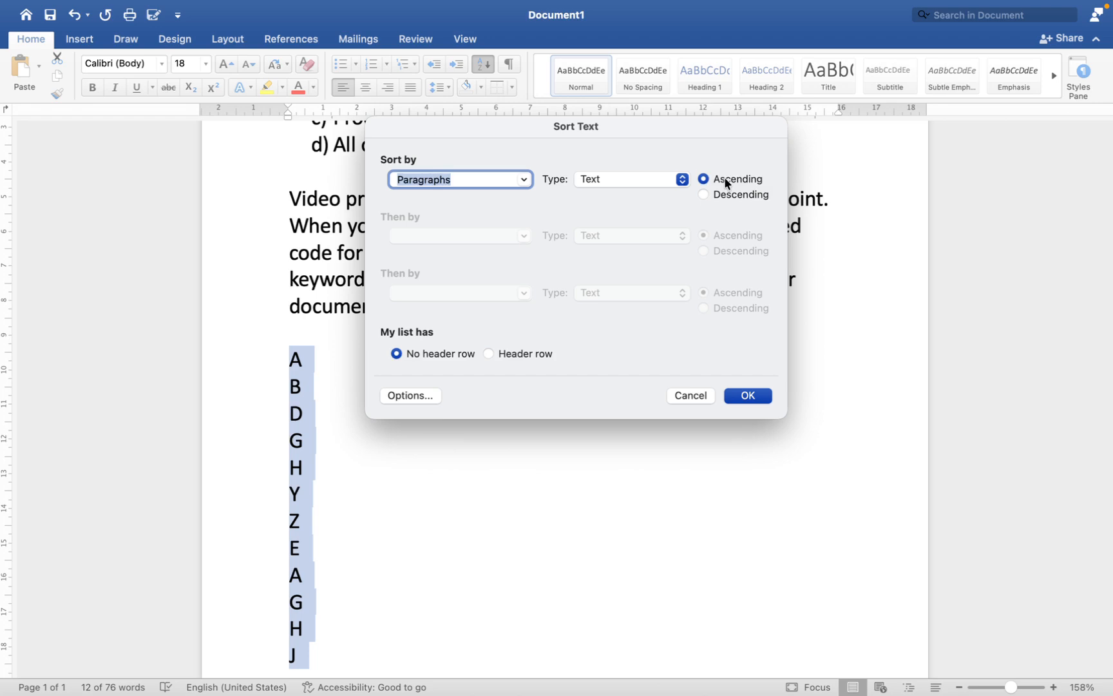
pyautogui.click(730, 393)
# Step: Delete the sorted letter list below the paragraph
pyautogui.scroll(-3, 589, 464)
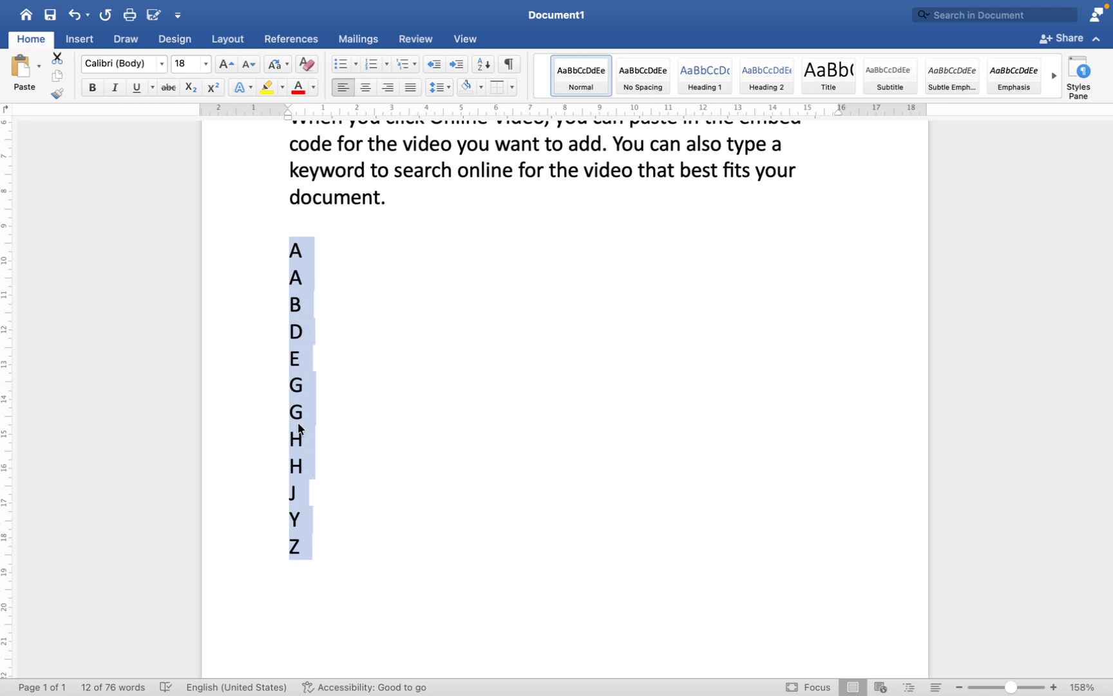
pyautogui.scroll(2, 378, 394)
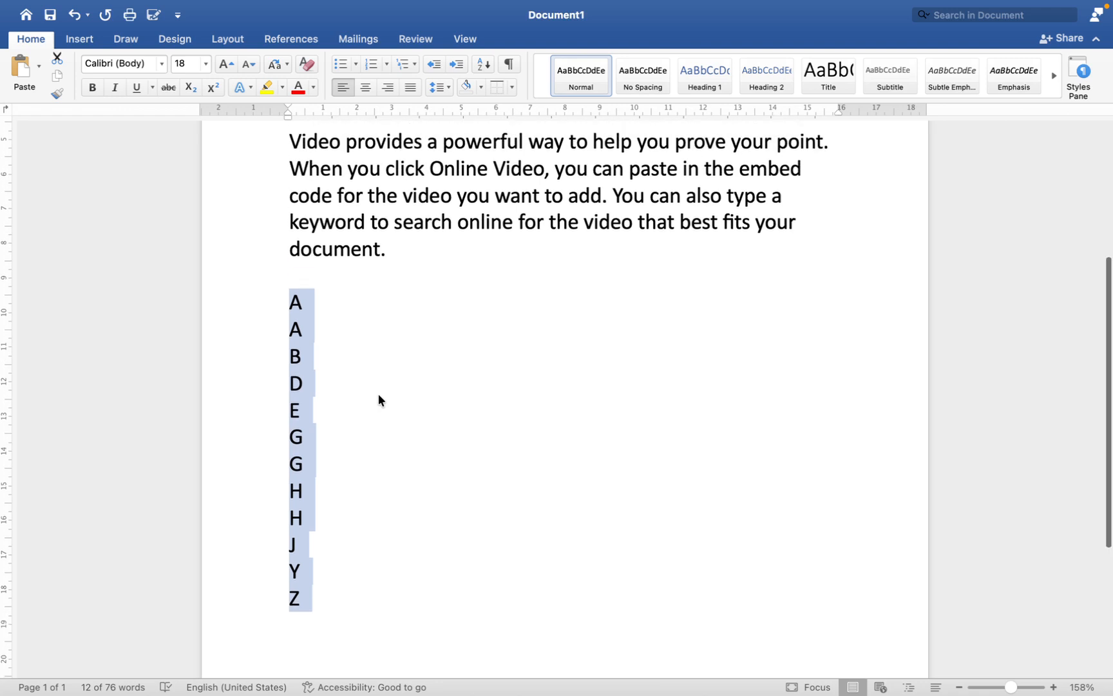
pyautogui.press('BackSpace')
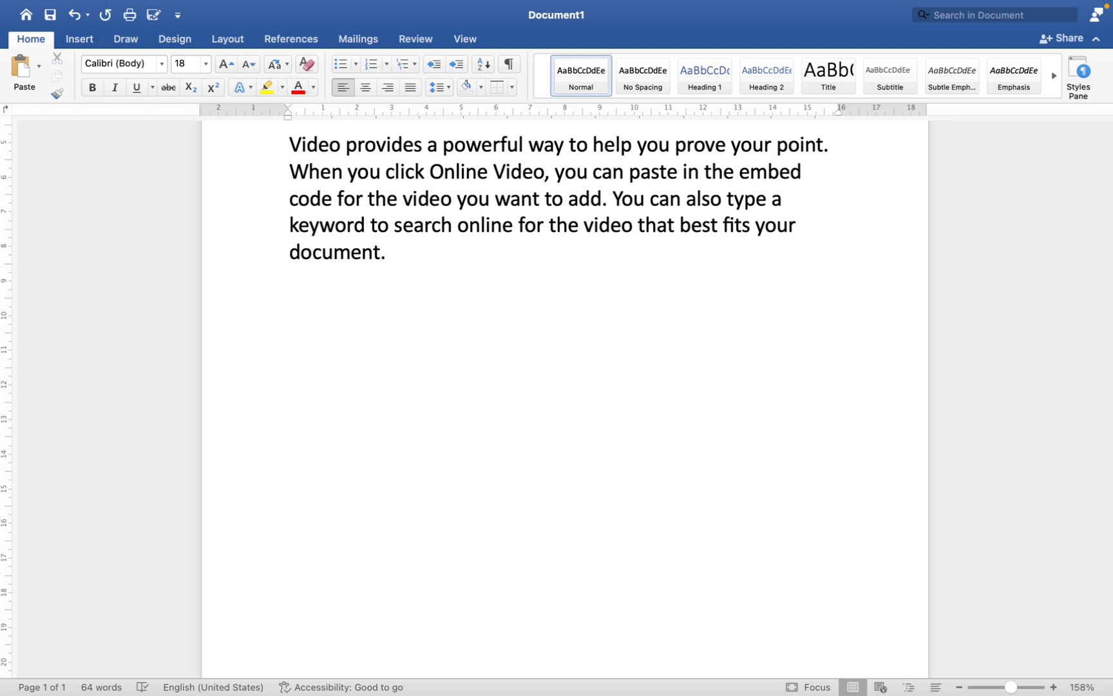
# Step: Insert two tabs on the line below the Video paragraph and show the formatting marks
pyautogui.press('Tab')
pyautogui.press('Tab')
pyautogui.click(512, 65)
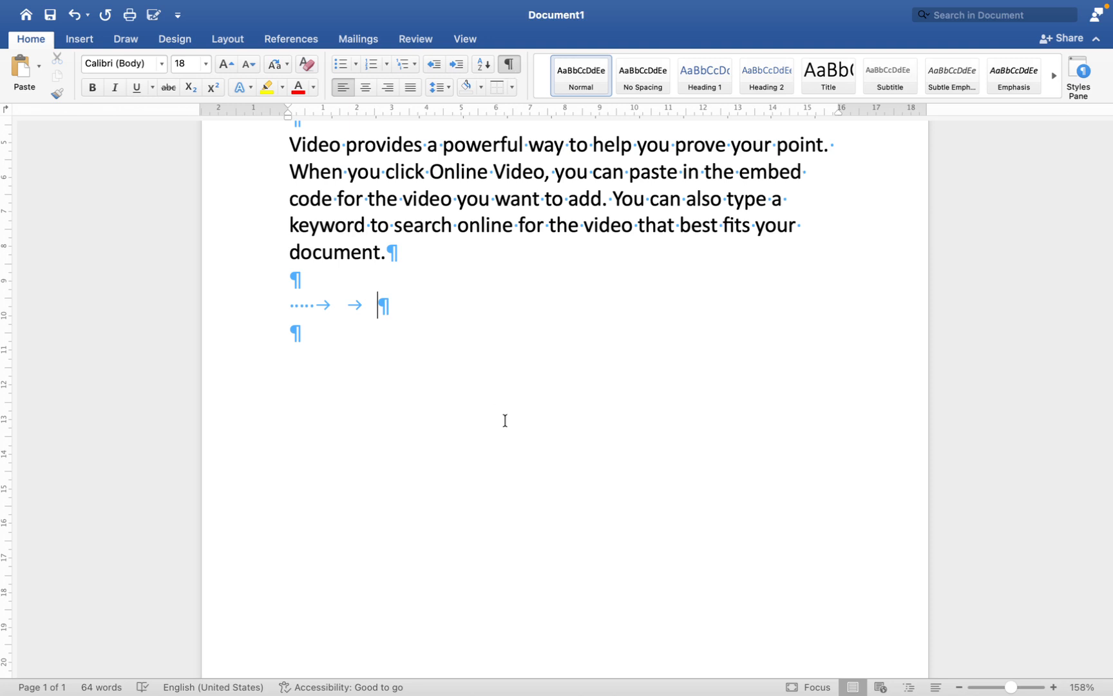
# Step: Add several empty paragraphs below the tabbed line, and a line of spaces followed by tabs
pyautogui.press('Return')
pyautogui.press('Return')
pyautogui.press('Return')
pyautogui.press('Return')
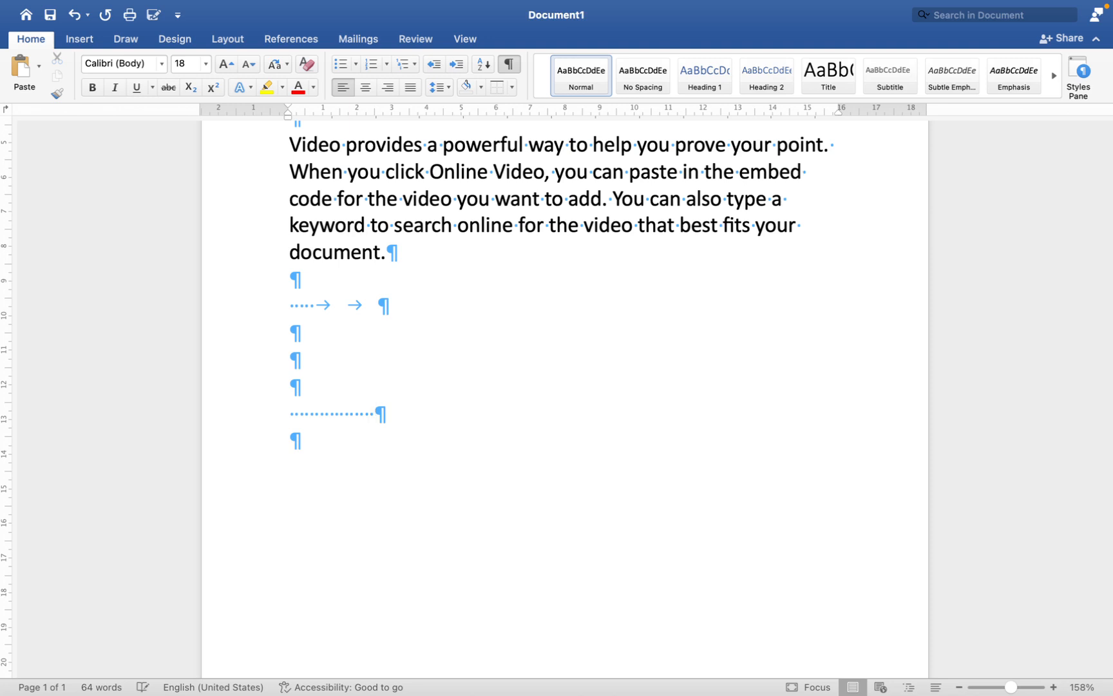
pyautogui.press('Tab')
pyautogui.press('Tab')
pyautogui.press('Tab')
pyautogui.press('Tab')
pyautogui.press('Tab')
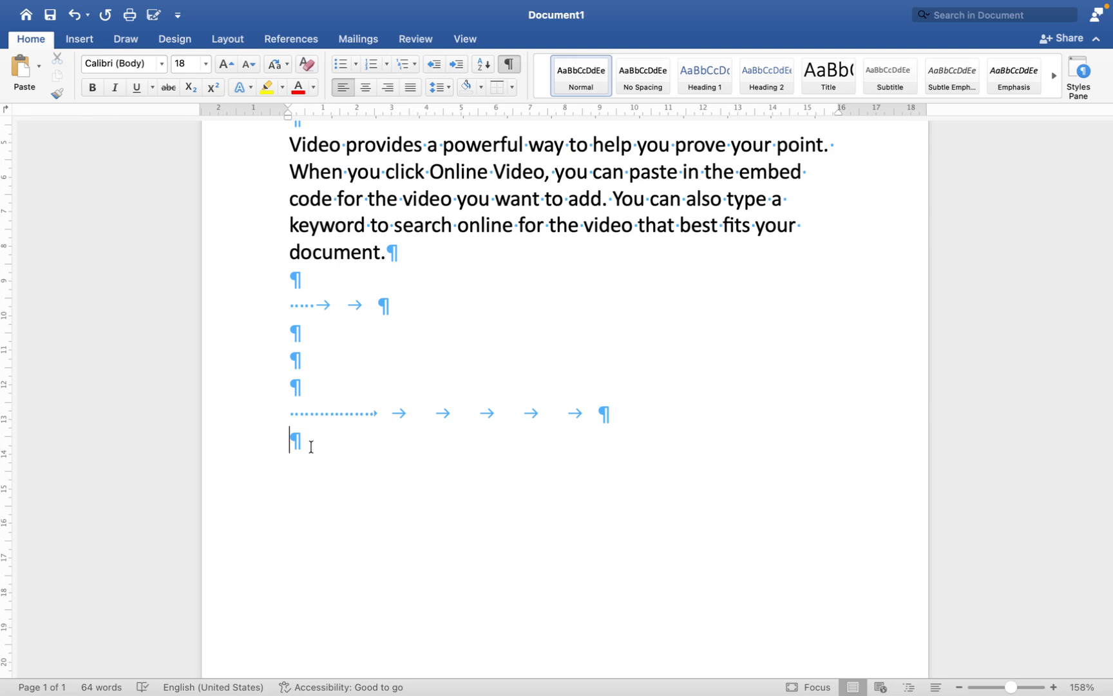
# Step: Delete the practice lines of spaces, tabs and empty paragraphs below the Video paragraph, keeping one empty paragraph
pyautogui.moveTo(316, 450); pyautogui.dragTo(249, 304)
pyautogui.press('Delete')
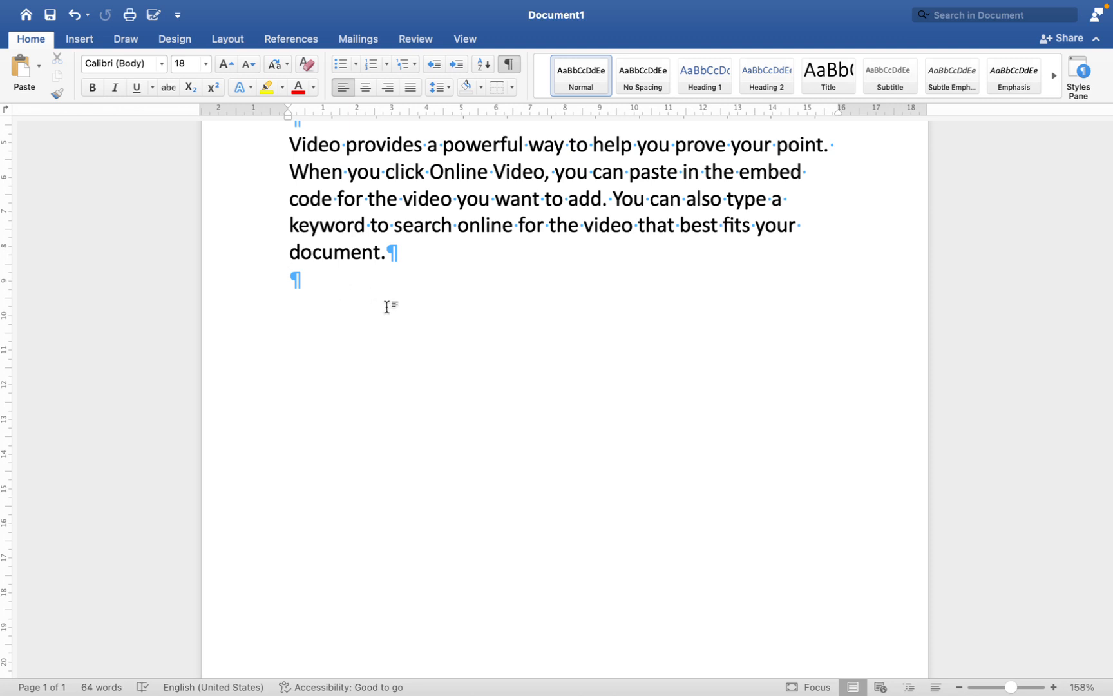
# Step: Try an extra space between "to" and "help" in the Video paragraph's first sentence, and remove it again
pyautogui.scroll(3, 385, 301)
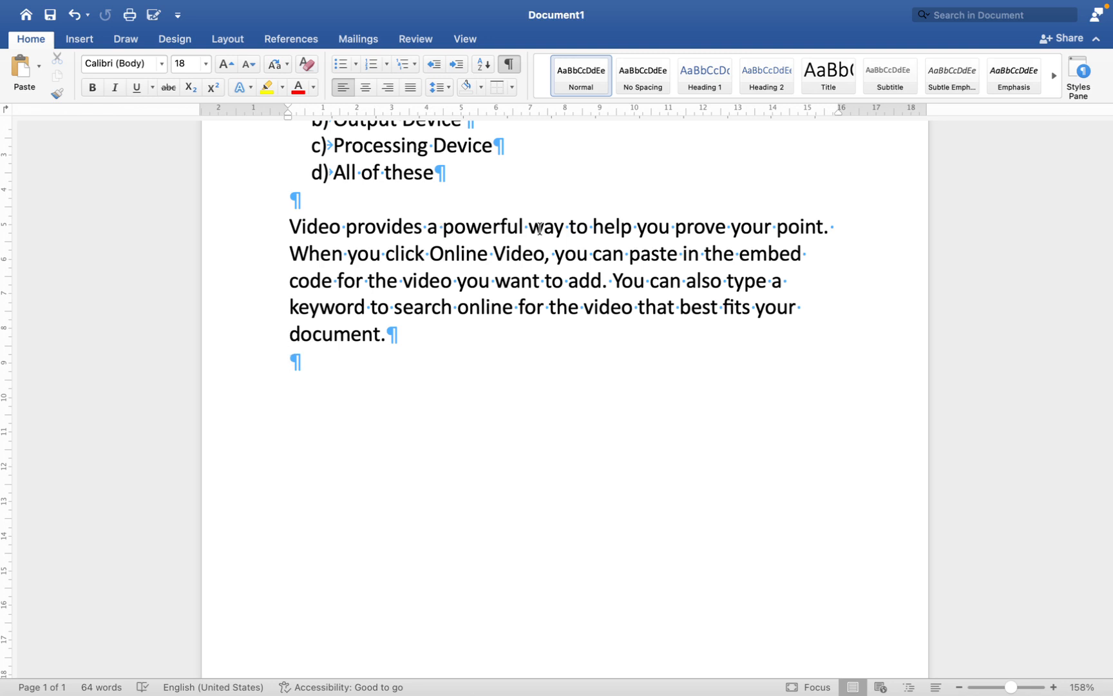
pyautogui.click(593, 227)
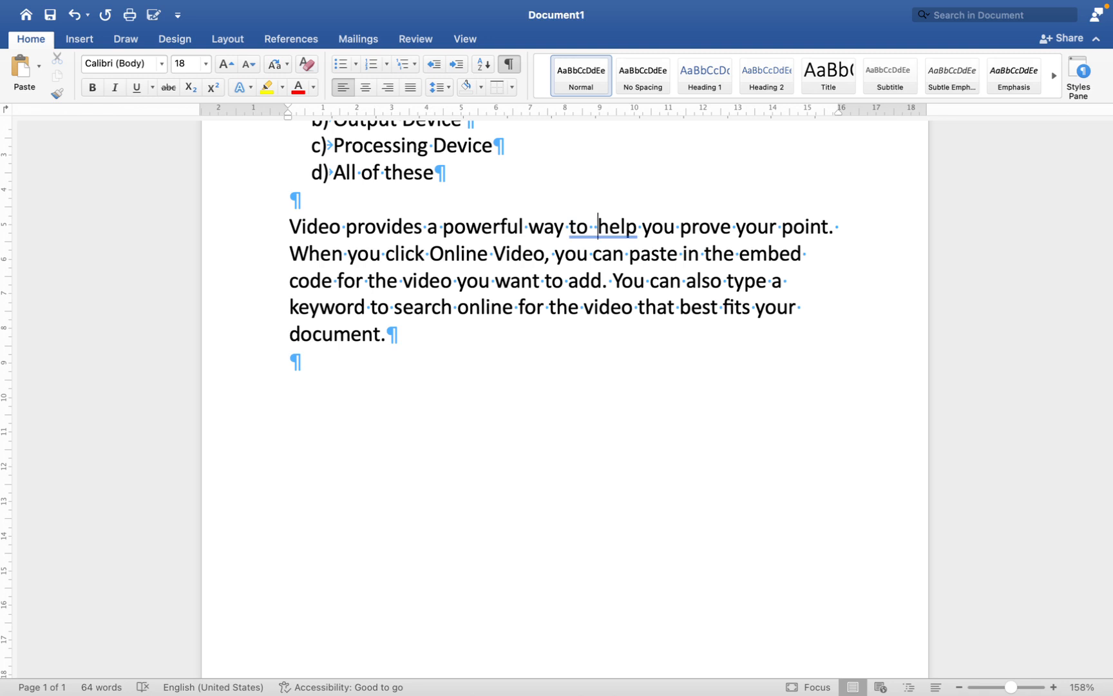
pyautogui.press('BackSpace')
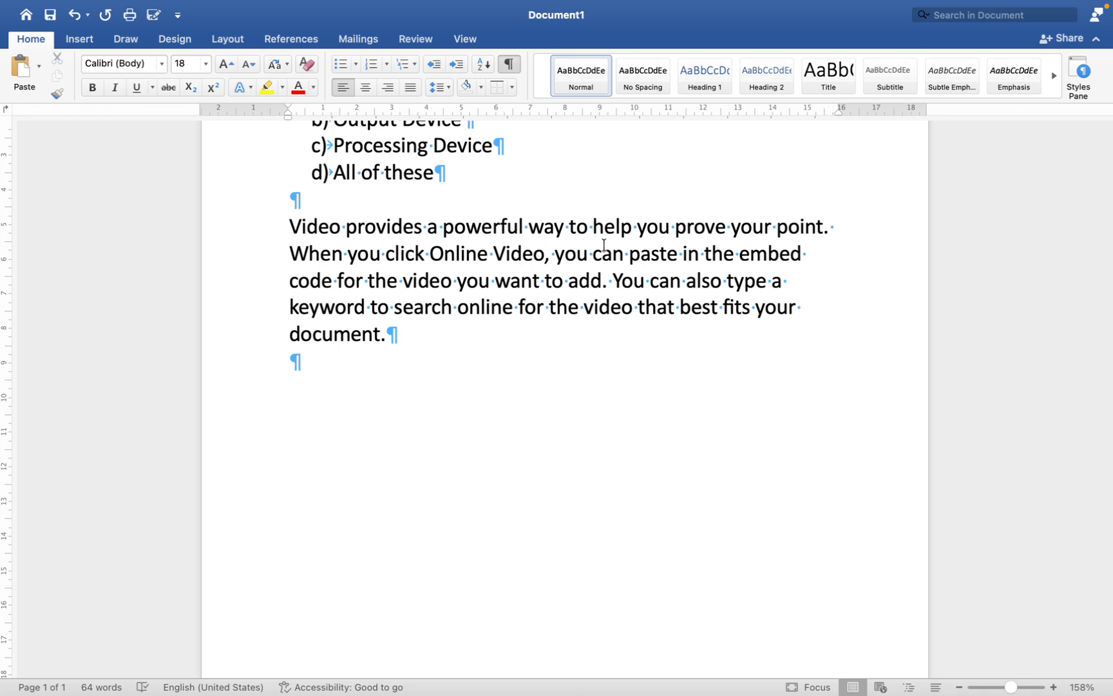
# Step: Select the whole Video paragraph and look through the available text styles
pyautogui.scroll(2, 559, 248)
pyautogui.scroll(2, 558, 247)
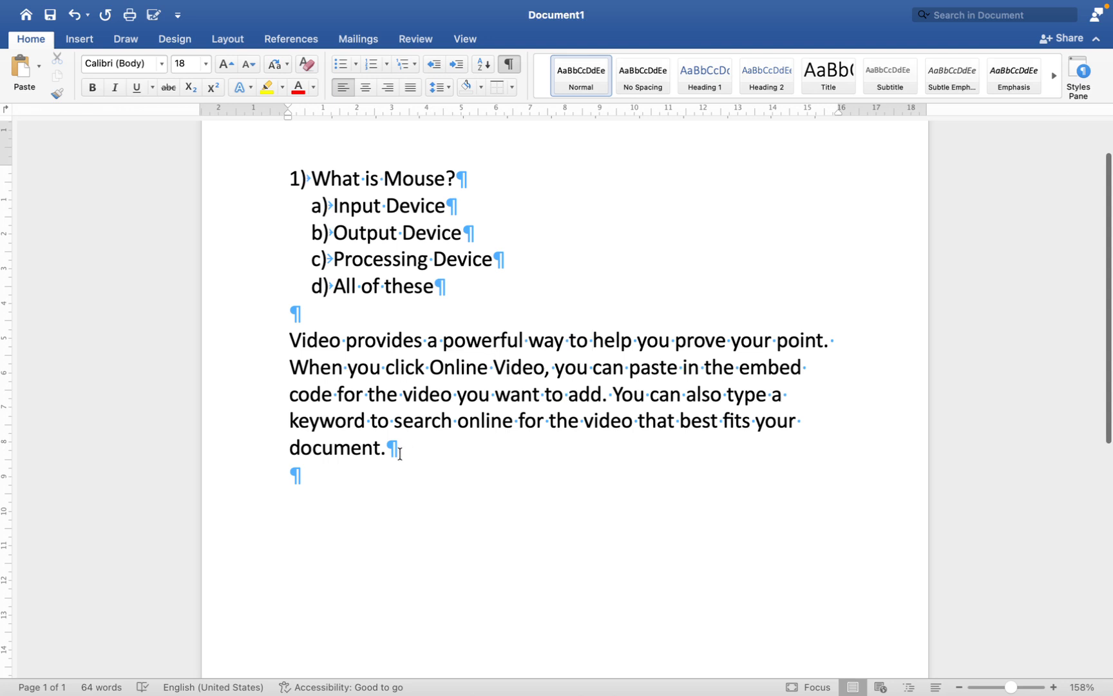
pyautogui.moveTo(410, 449); pyautogui.dragTo(219, 339)
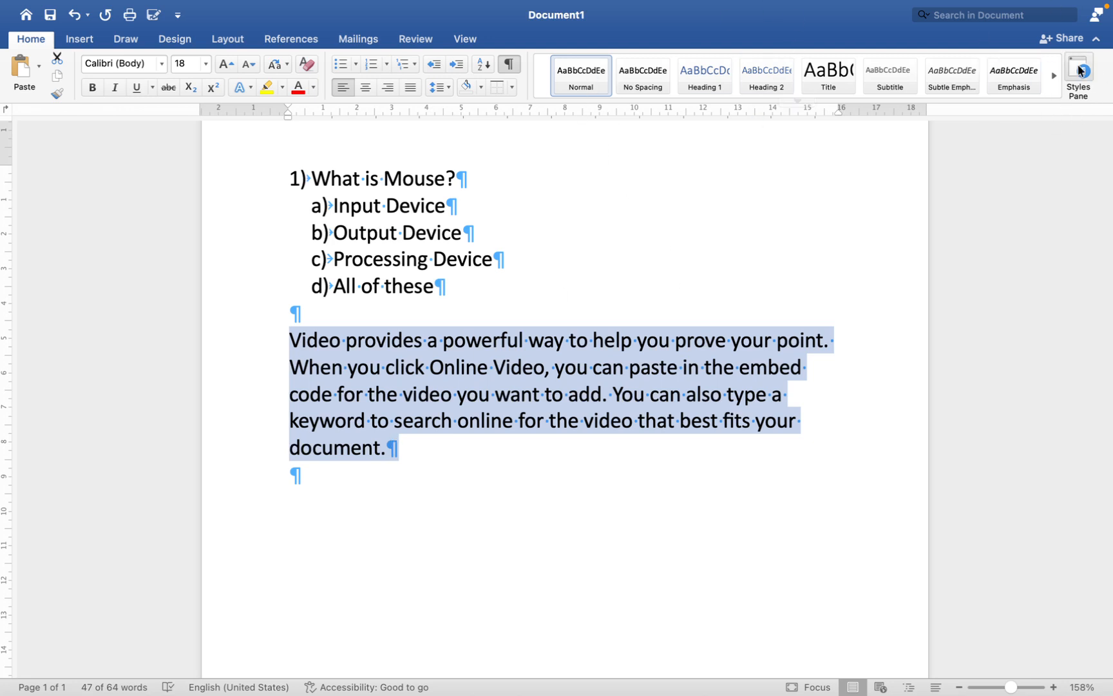
pyautogui.click(1054, 75)
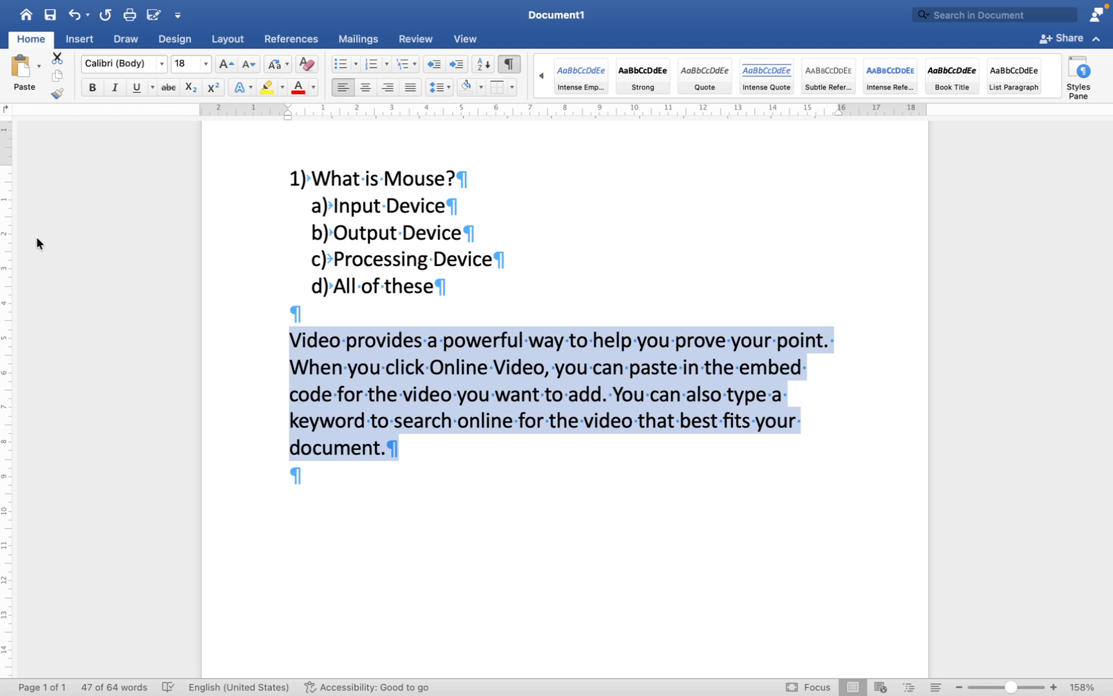
pyautogui.click(541, 75)
pyautogui.click(541, 75)
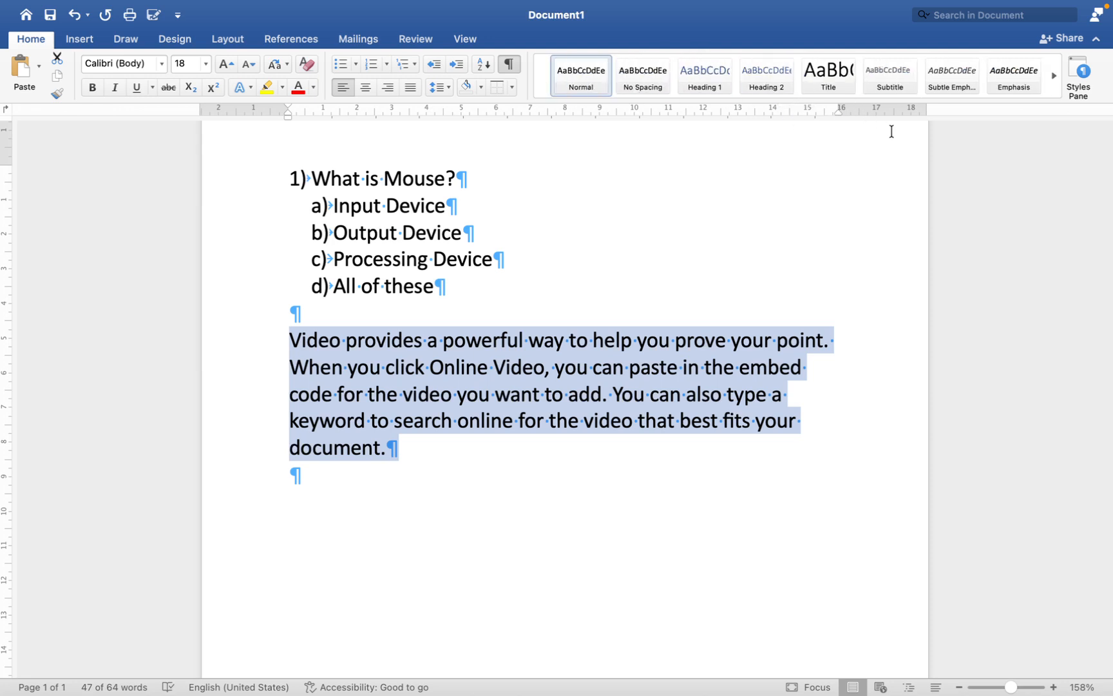
# Step: Adjust the selected Video paragraph's right indent on the ruler to about the 16 mark
pyautogui.scroll(1, 844, 163)
pyautogui.scroll(3, 845, 163)
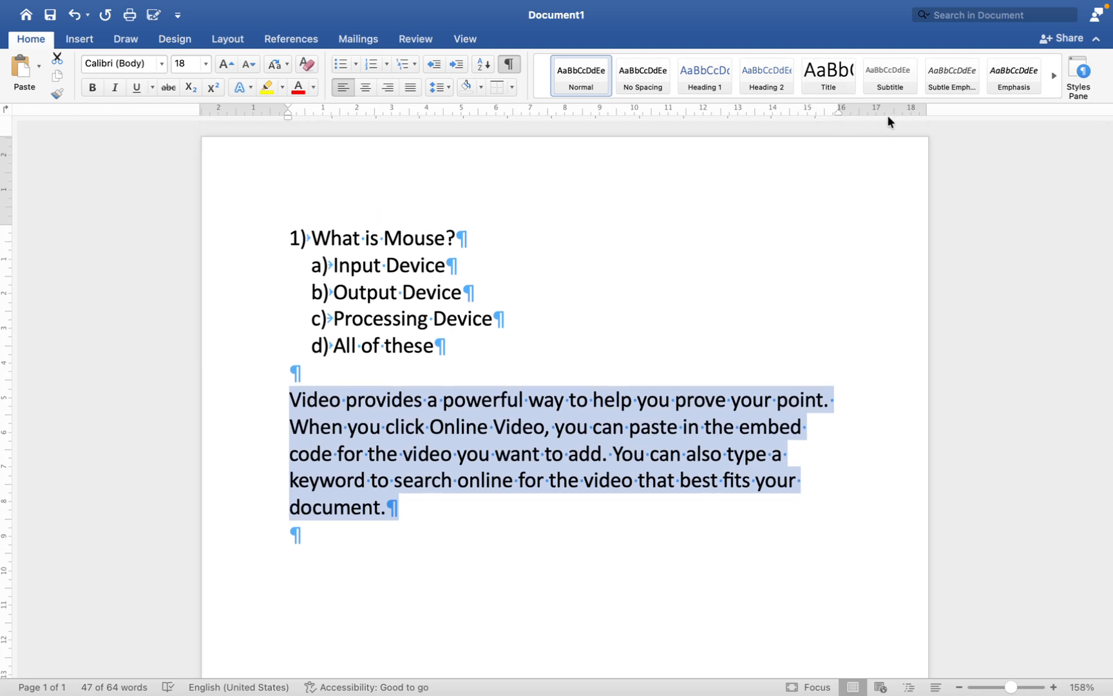
pyautogui.moveTo(840, 114); pyautogui.dragTo(841, 114)
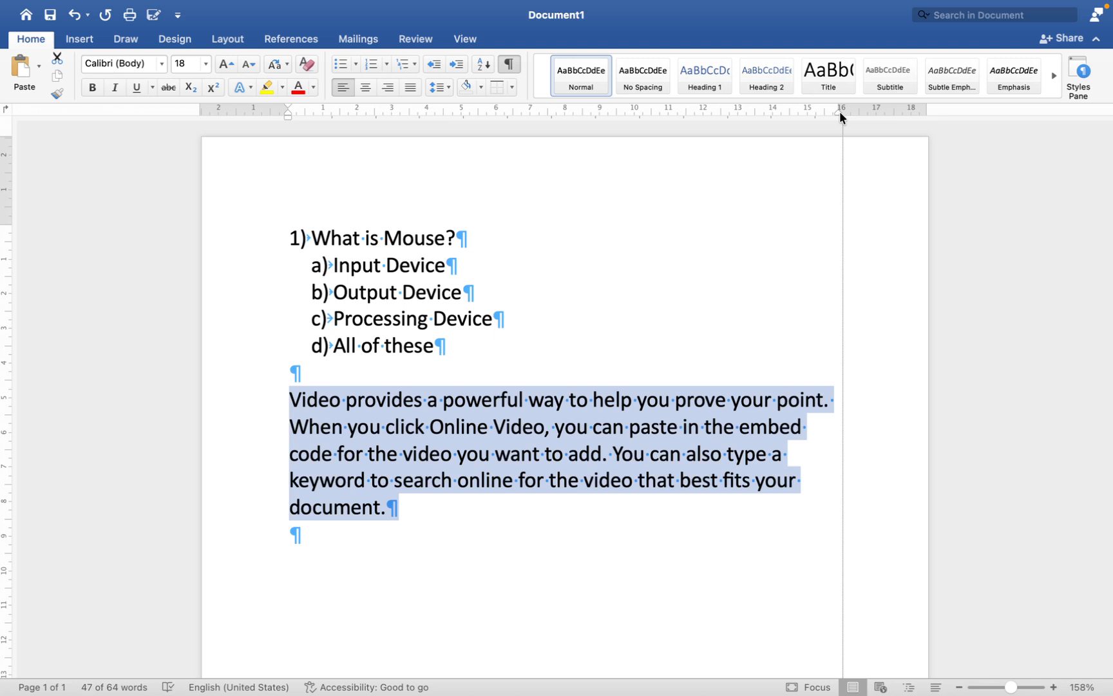
pyautogui.moveTo(841, 116); pyautogui.dragTo(841, 116)
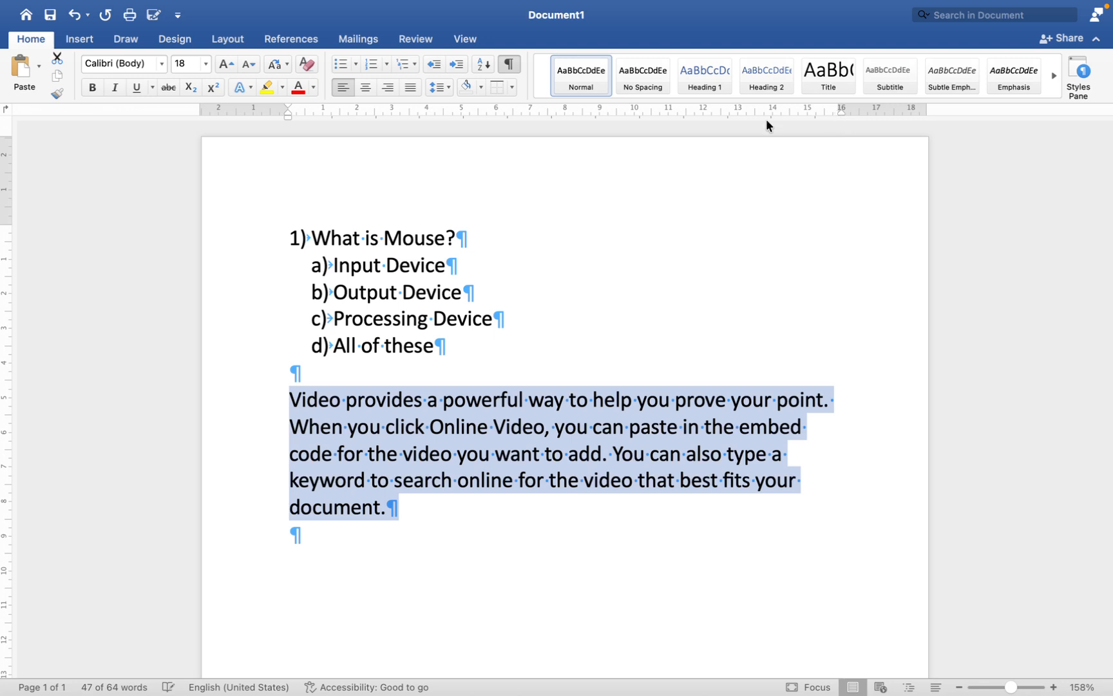
pyautogui.click(32, 234)
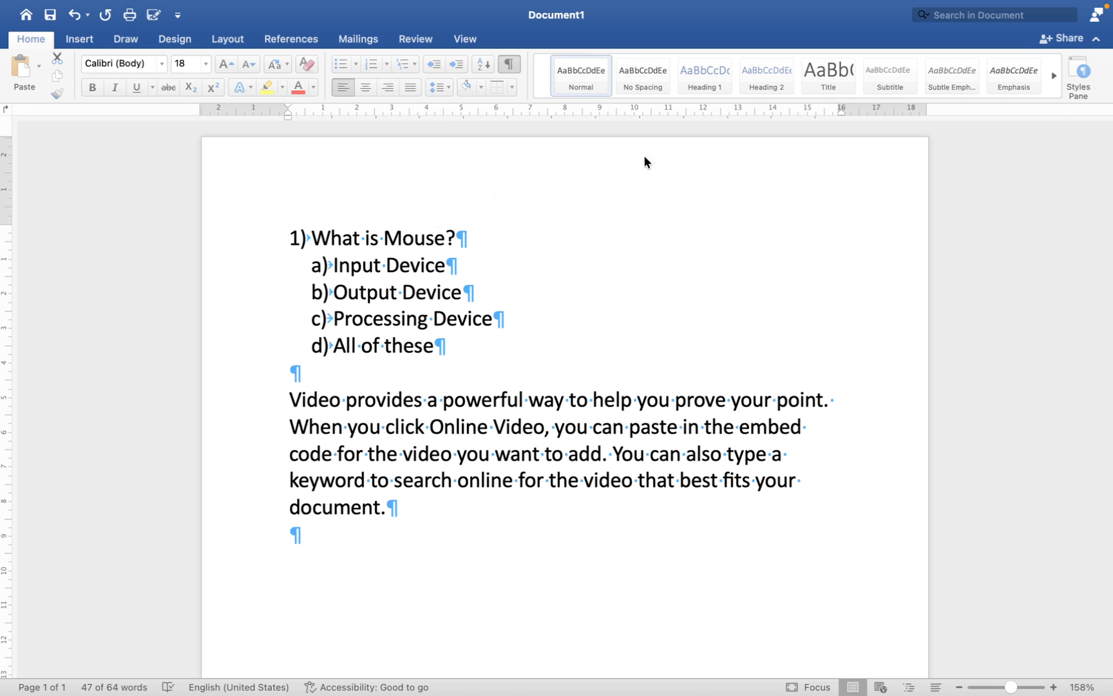
pyautogui.click(842, 112)
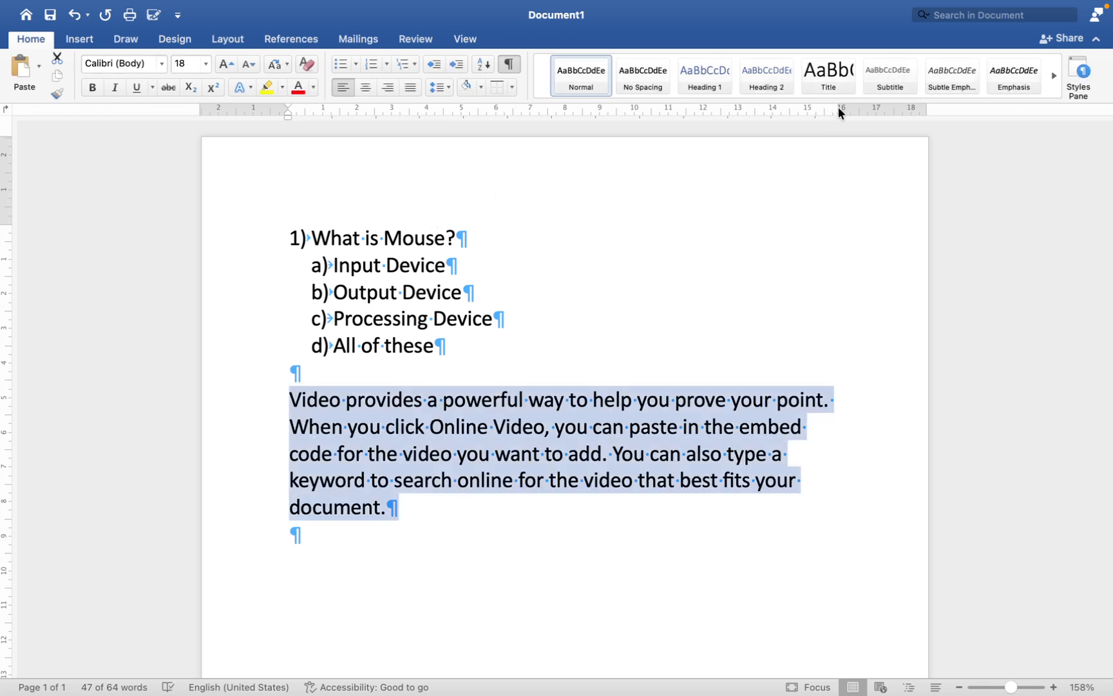
pyautogui.moveTo(841, 112)
pyautogui.mouseDown()
pyautogui.moveTo(928, 114)
pyautogui.moveTo(841, 116)
pyautogui.mouseUp()
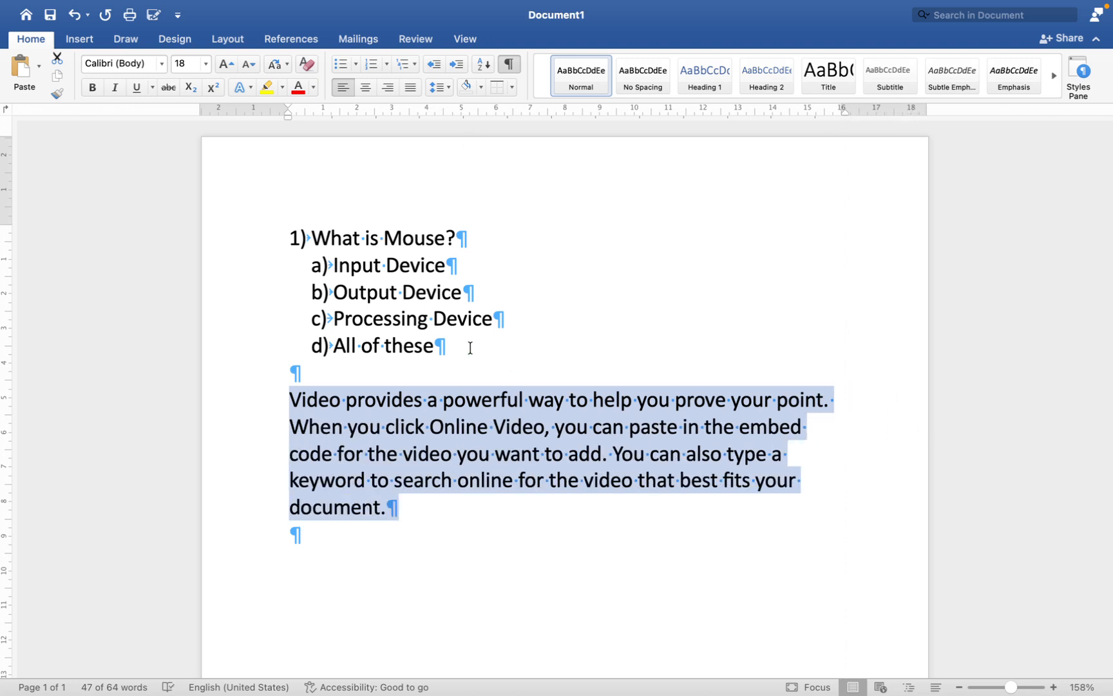